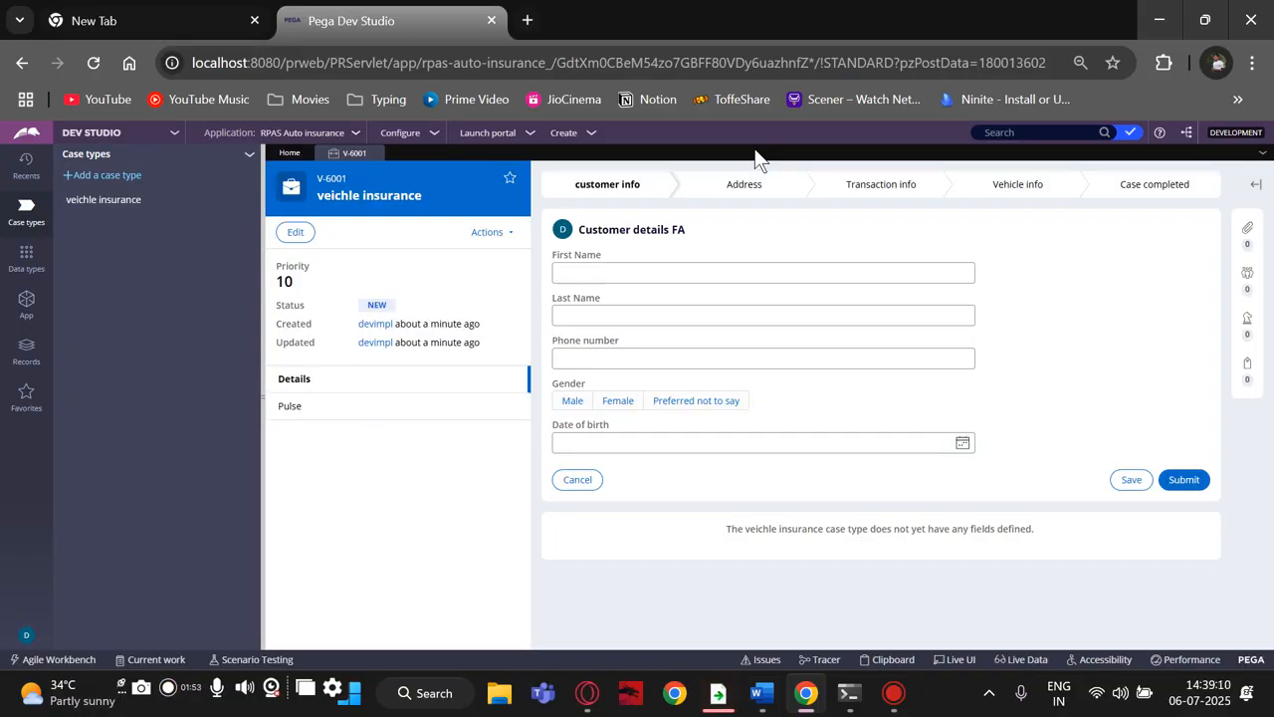
Step: Submit the customer, address, policy and personal vehicle forms without filling them in, and add a row to the commercial vehicle table
click(1174, 484)
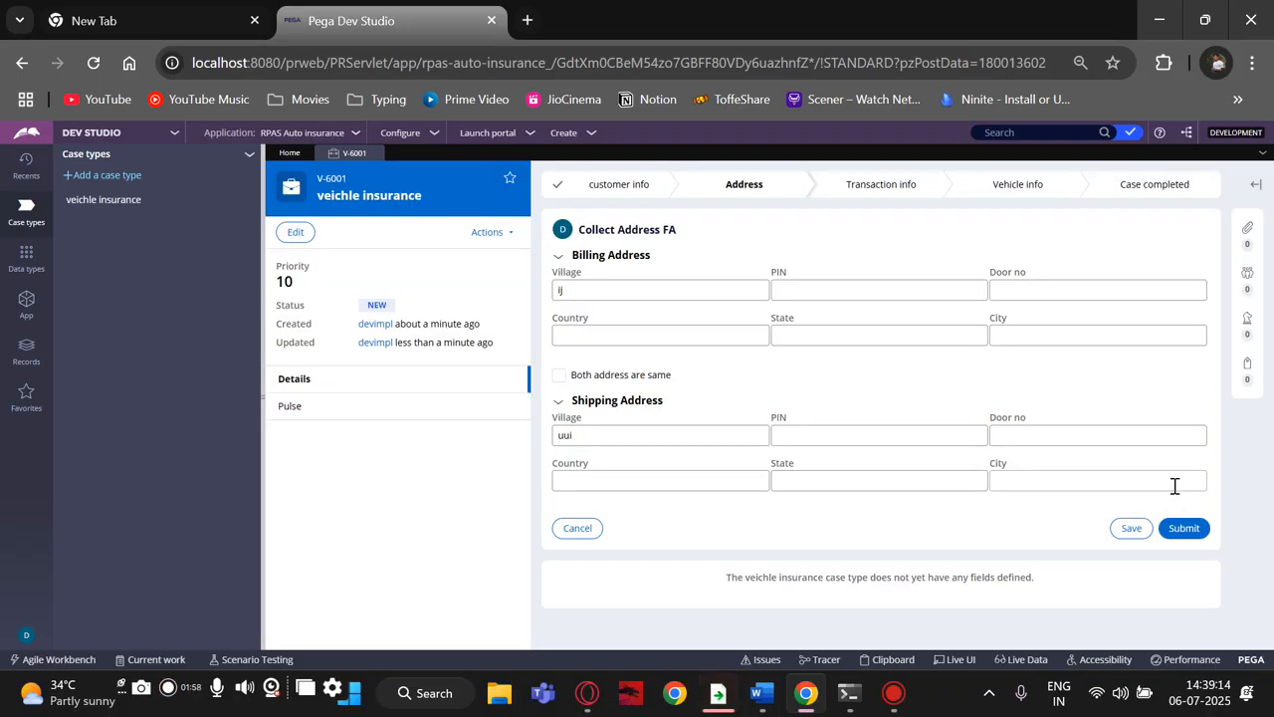
click(1175, 486)
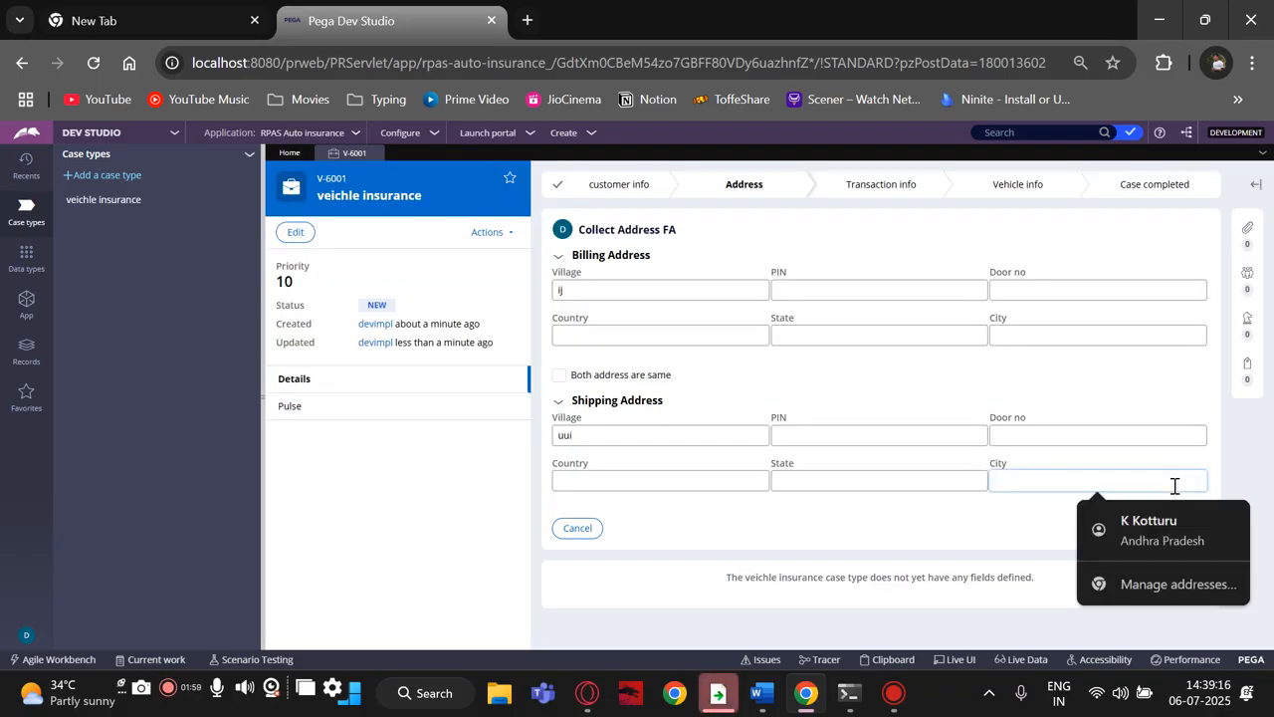
click(882, 558)
click(1182, 530)
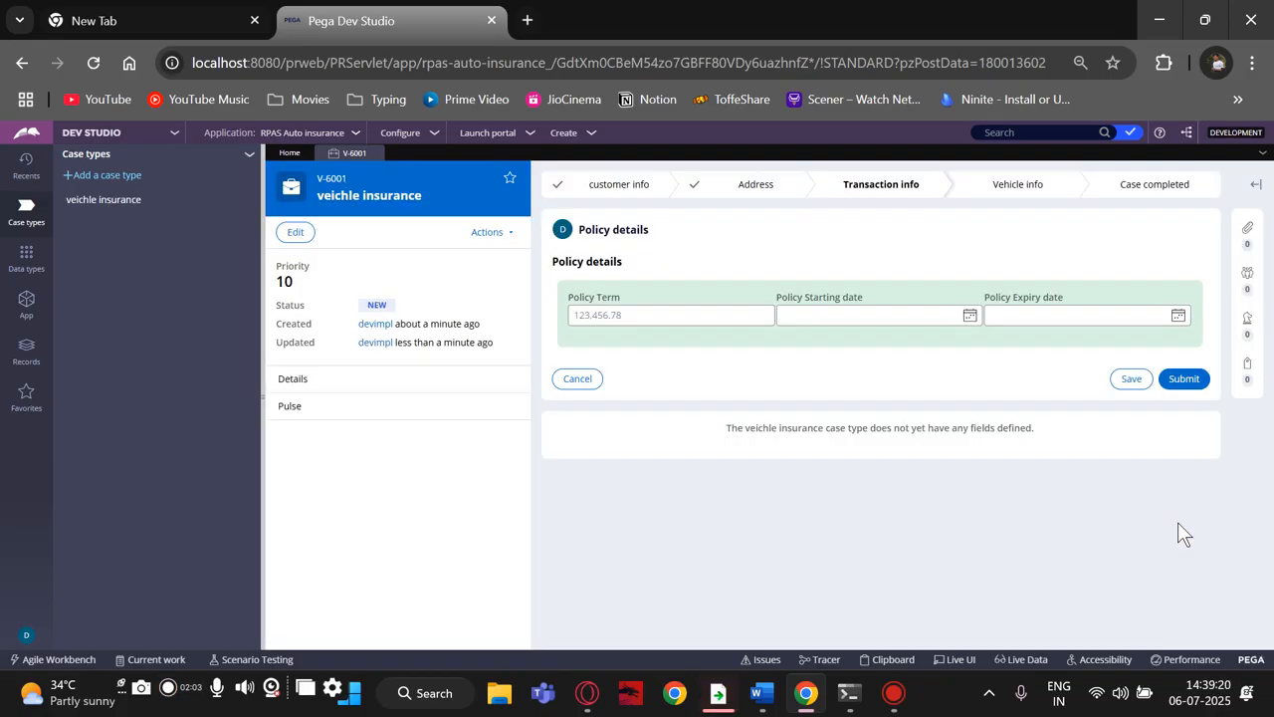
click(1184, 383)
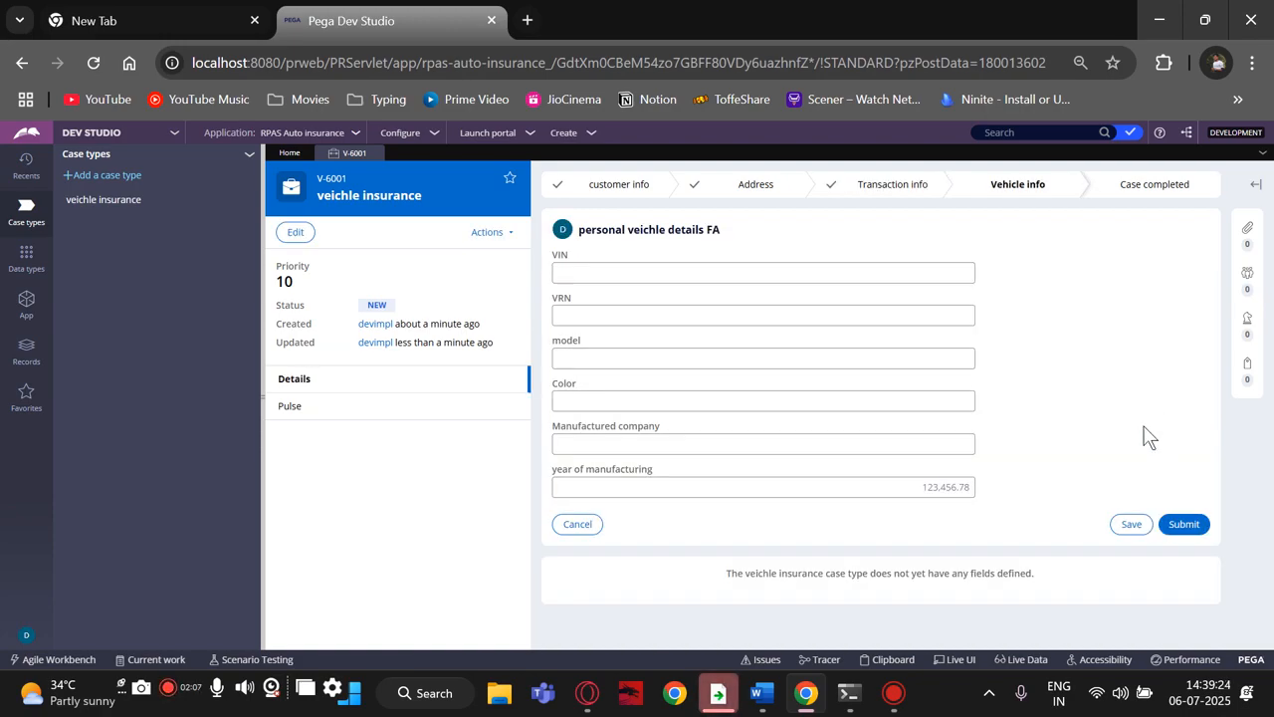
click(1181, 525)
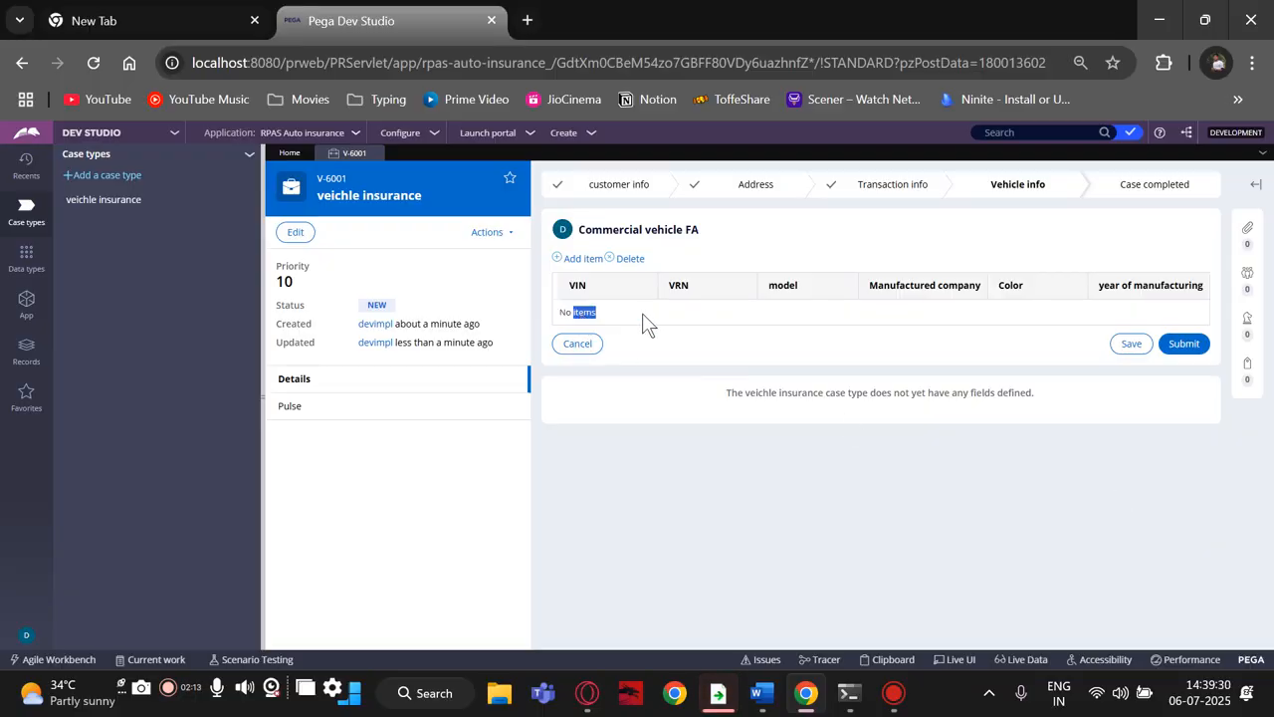
click(608, 288)
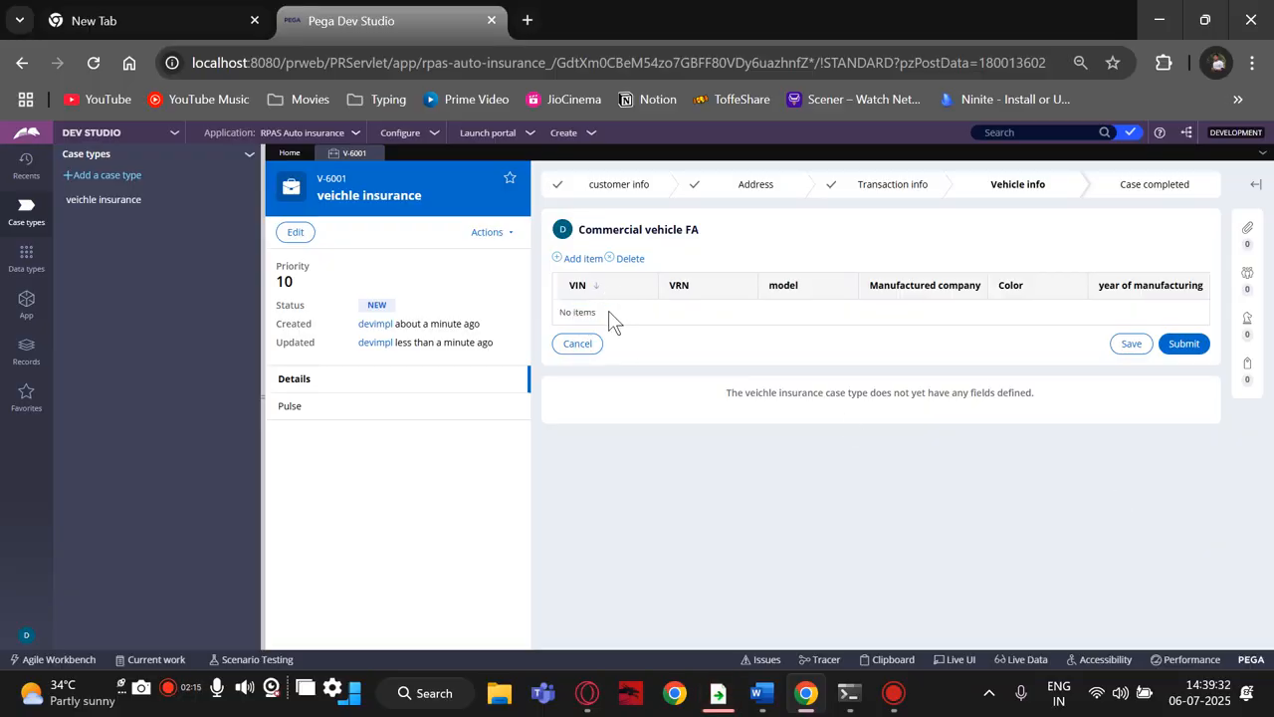
click(568, 259)
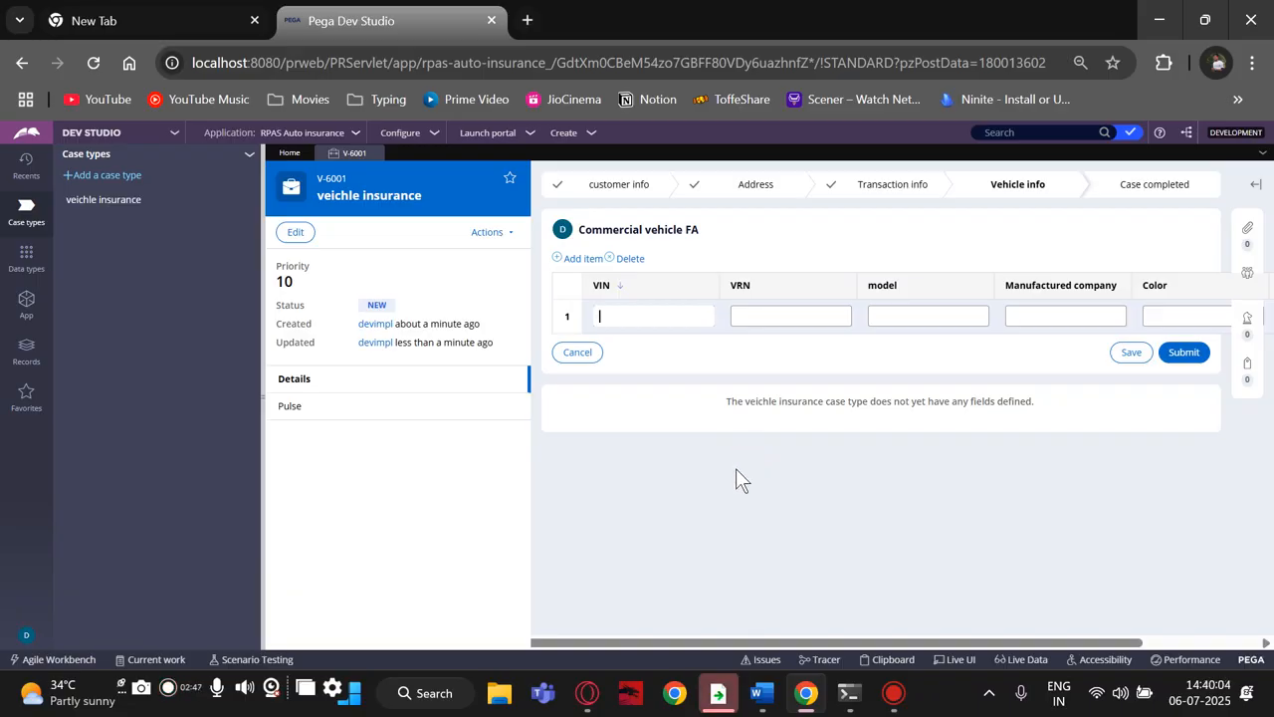
Step: Check the claims requirements in the Word document, and close the open veichle insurance case in Chrome, discarding its unsaved changes
click(759, 694)
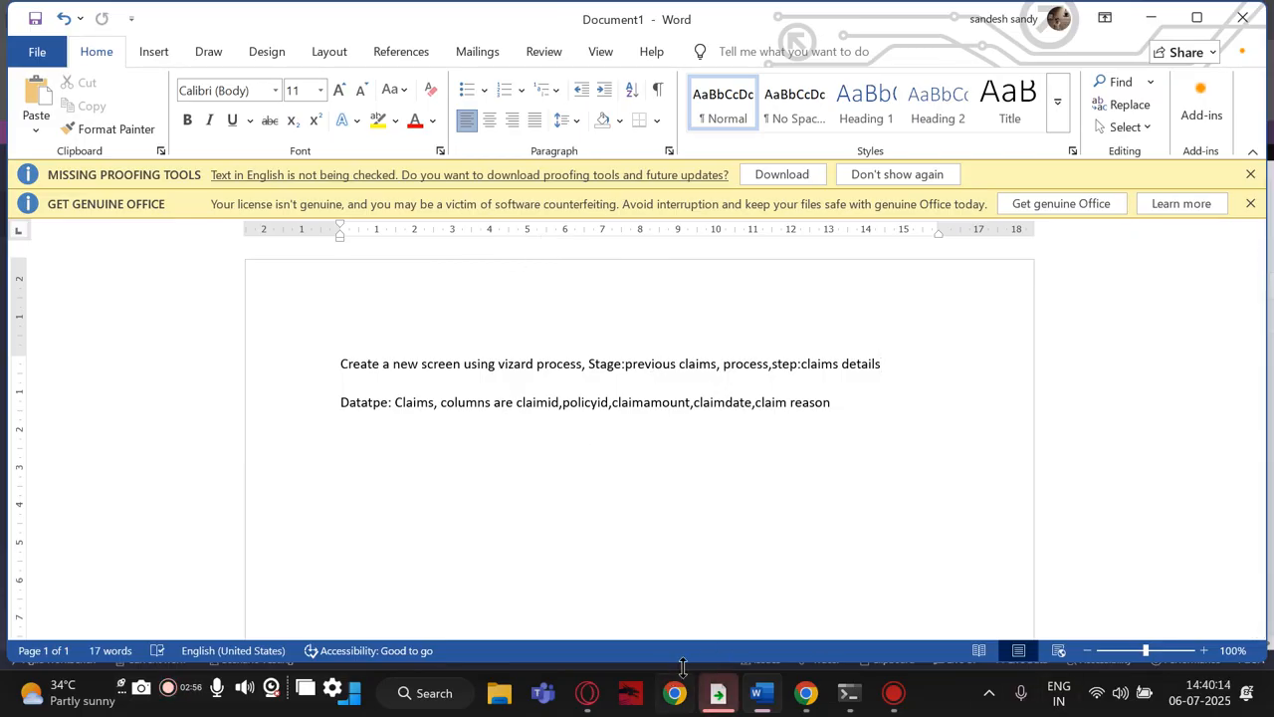
click(645, 523)
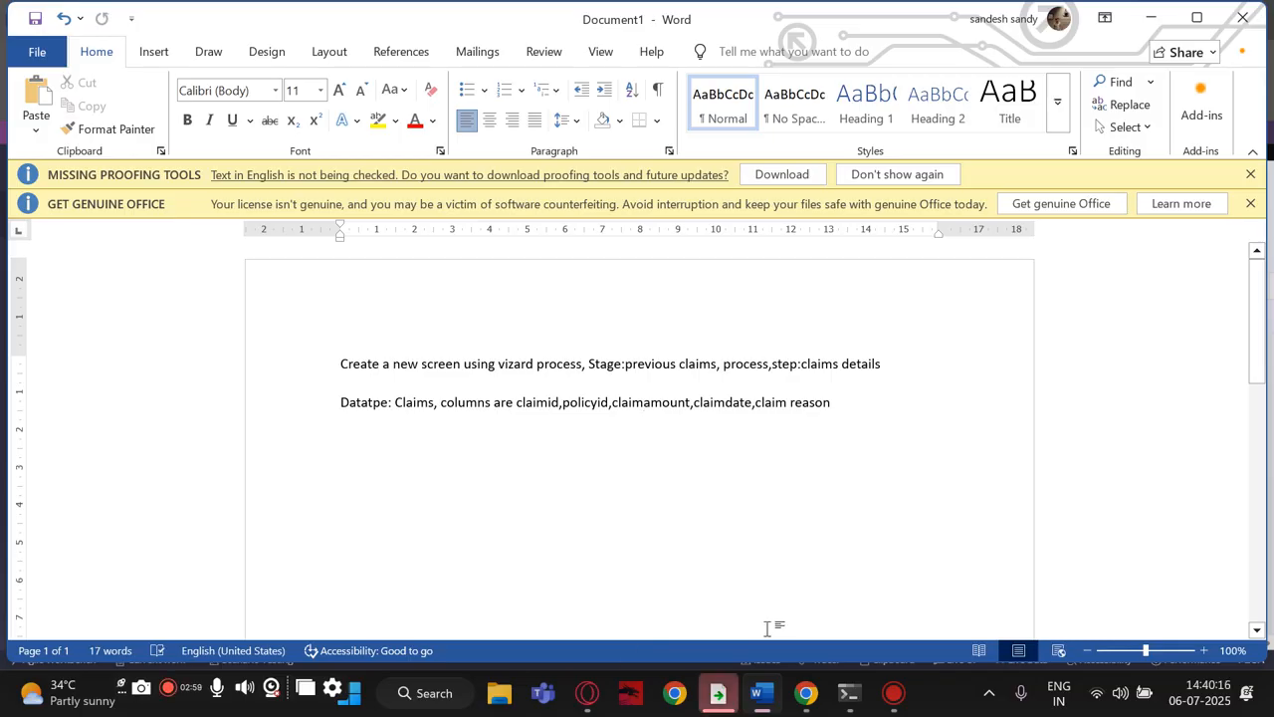
click(807, 693)
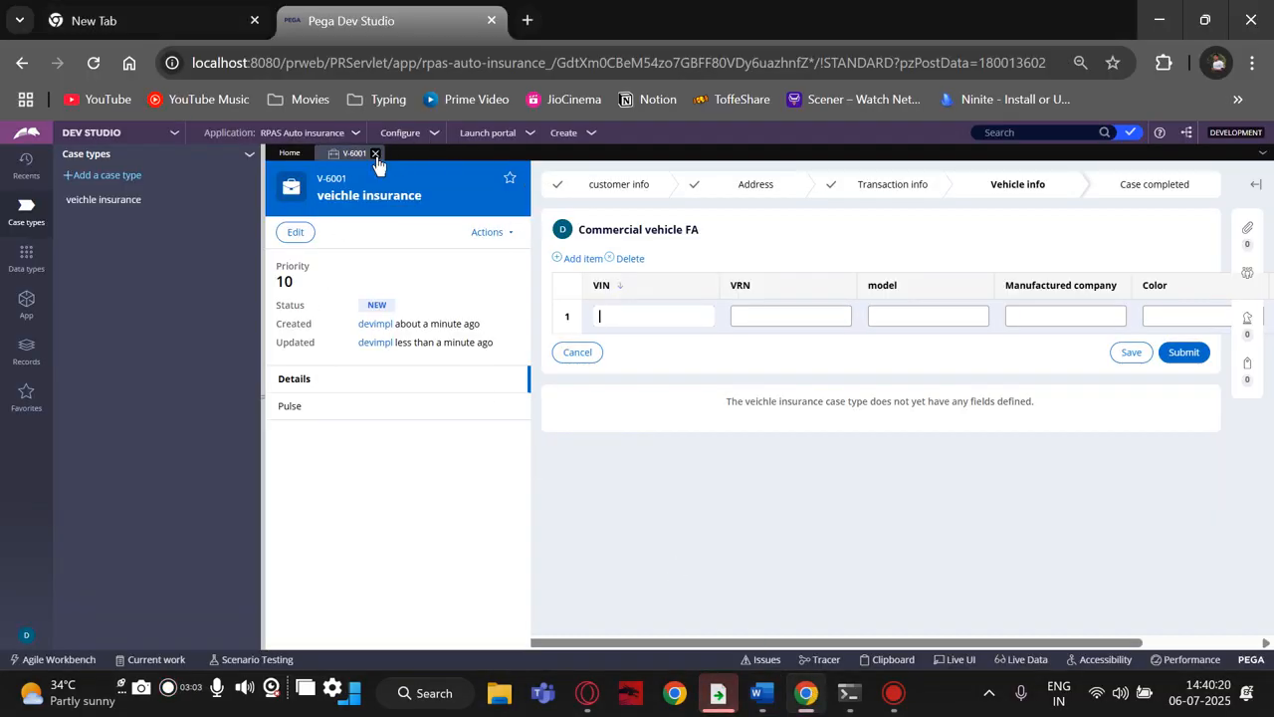
click(374, 153)
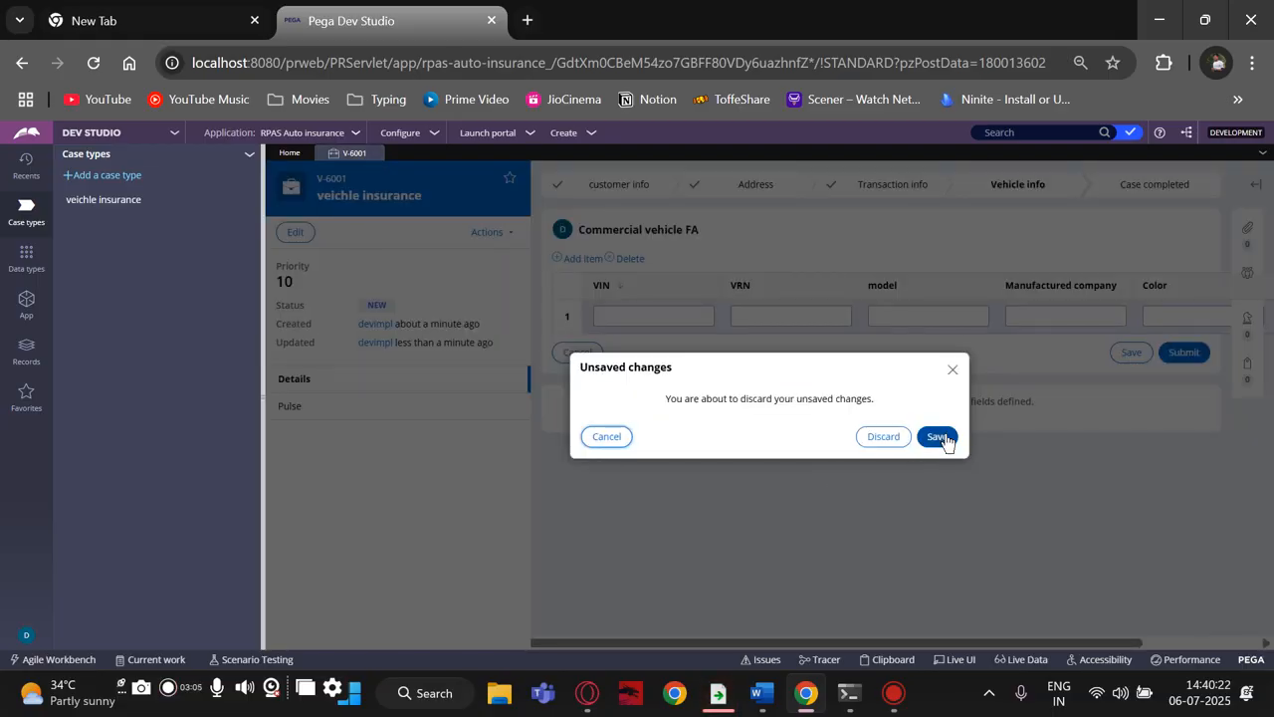
click(884, 436)
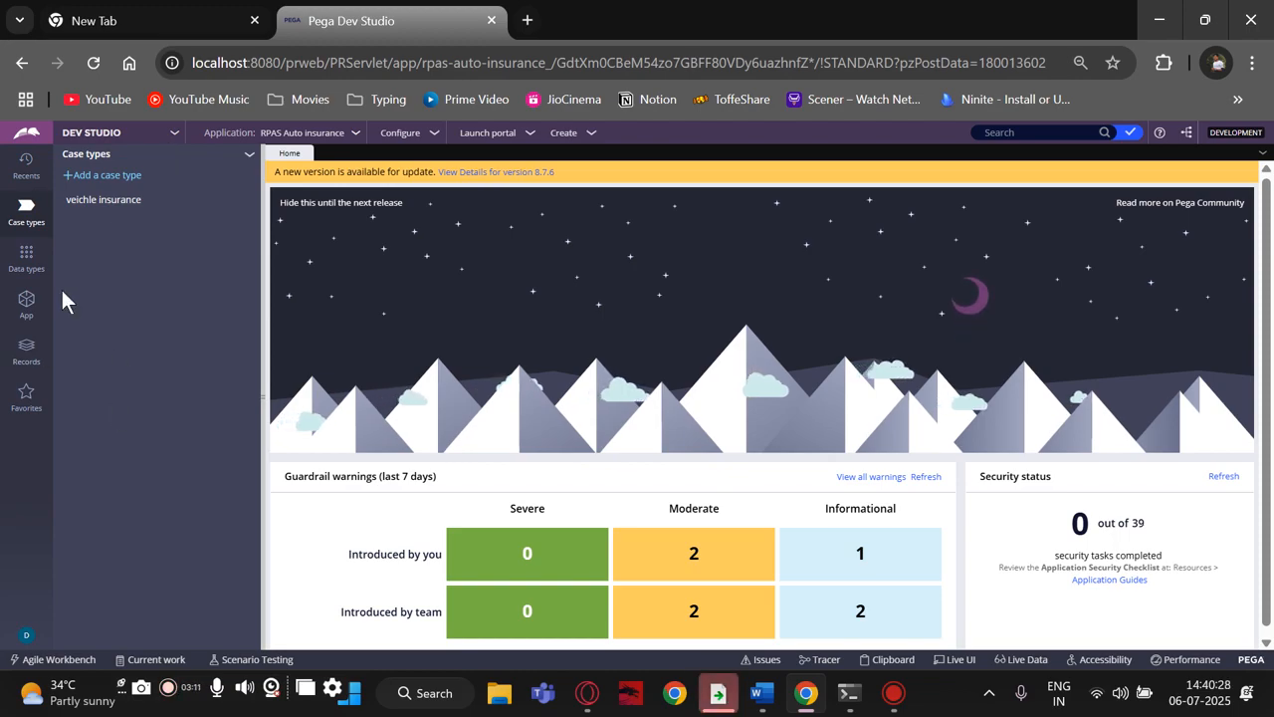
Step: Switch to Word and highlight the first requirement line, about the new previous claims screen, in green
click(761, 693)
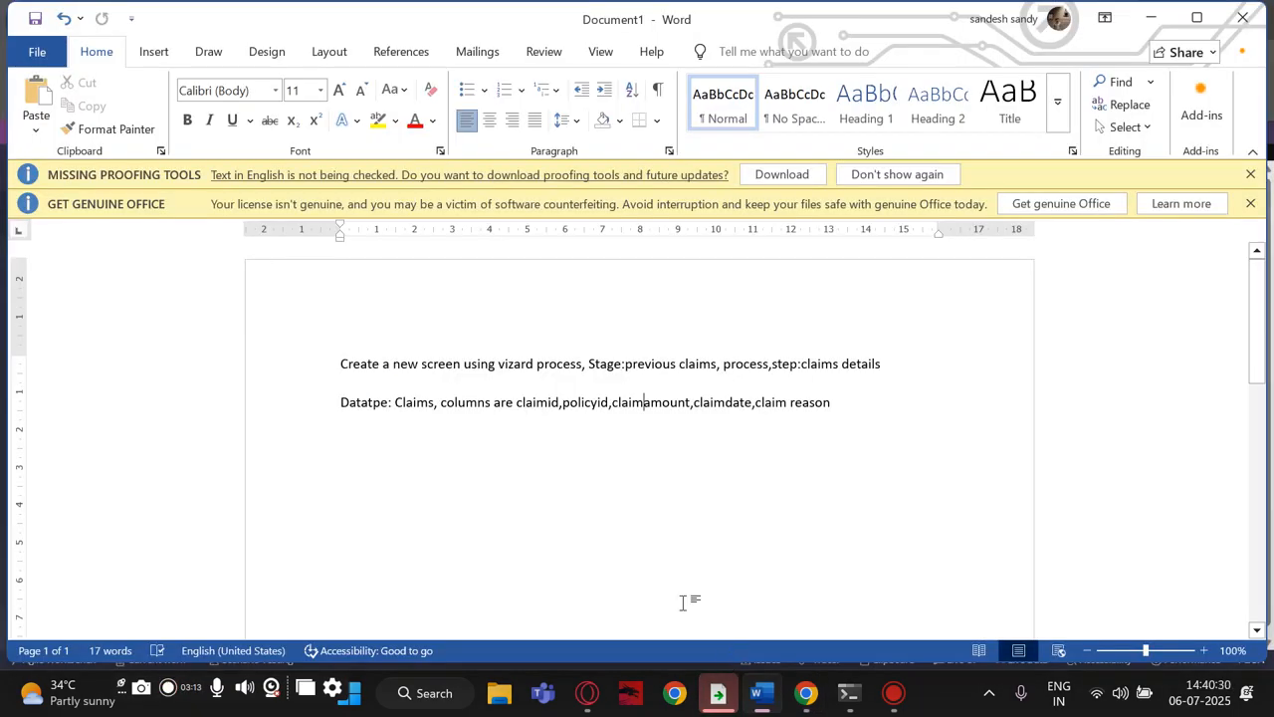
drag(339, 362, 961, 370)
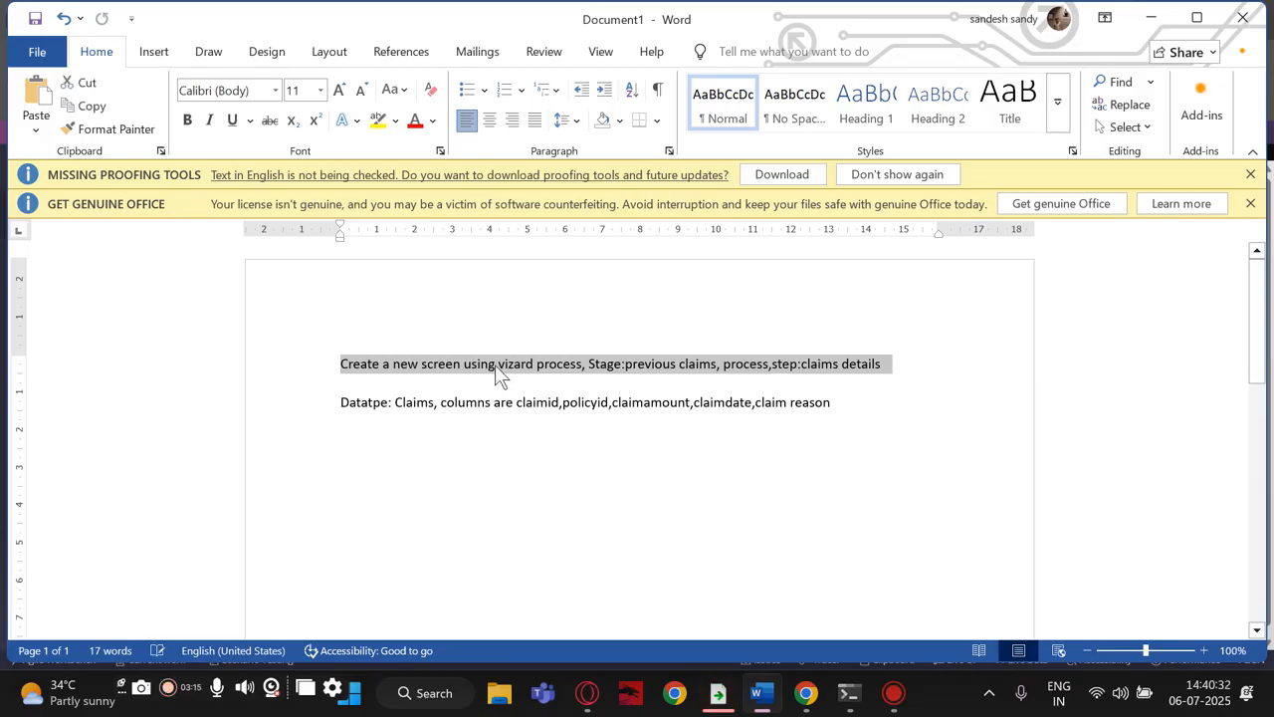
click(397, 121)
click(414, 180)
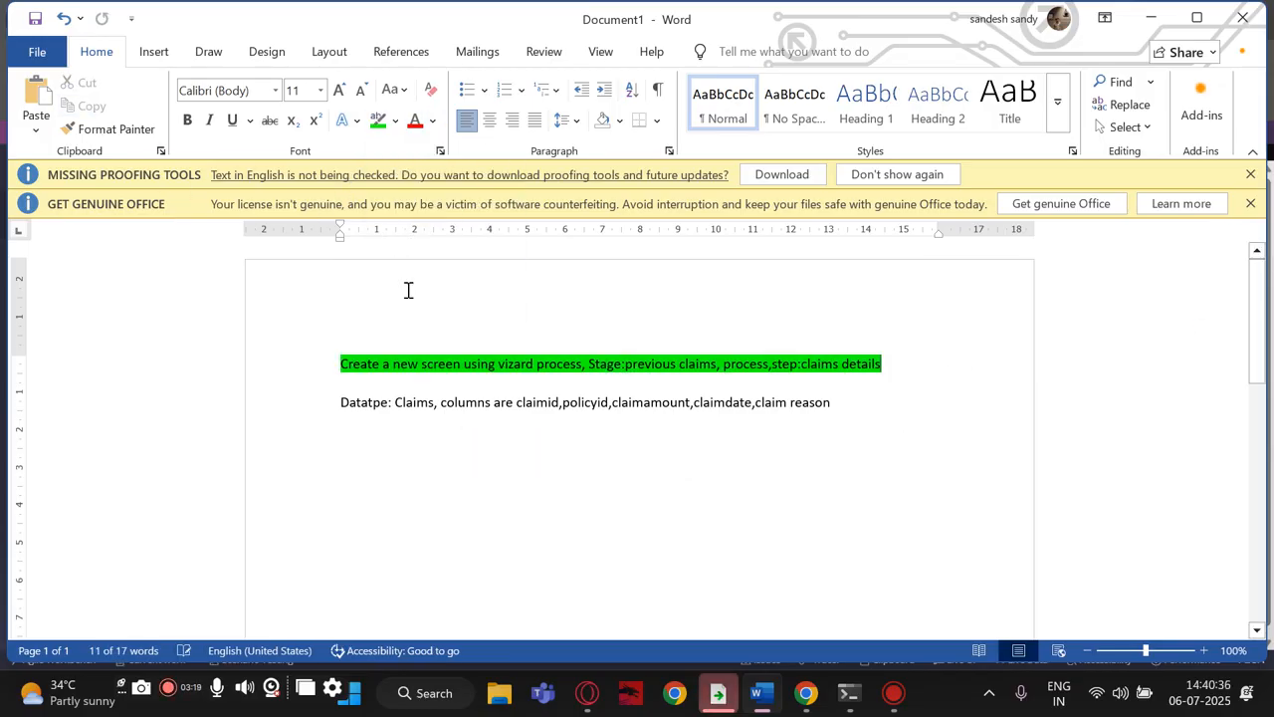
click(441, 435)
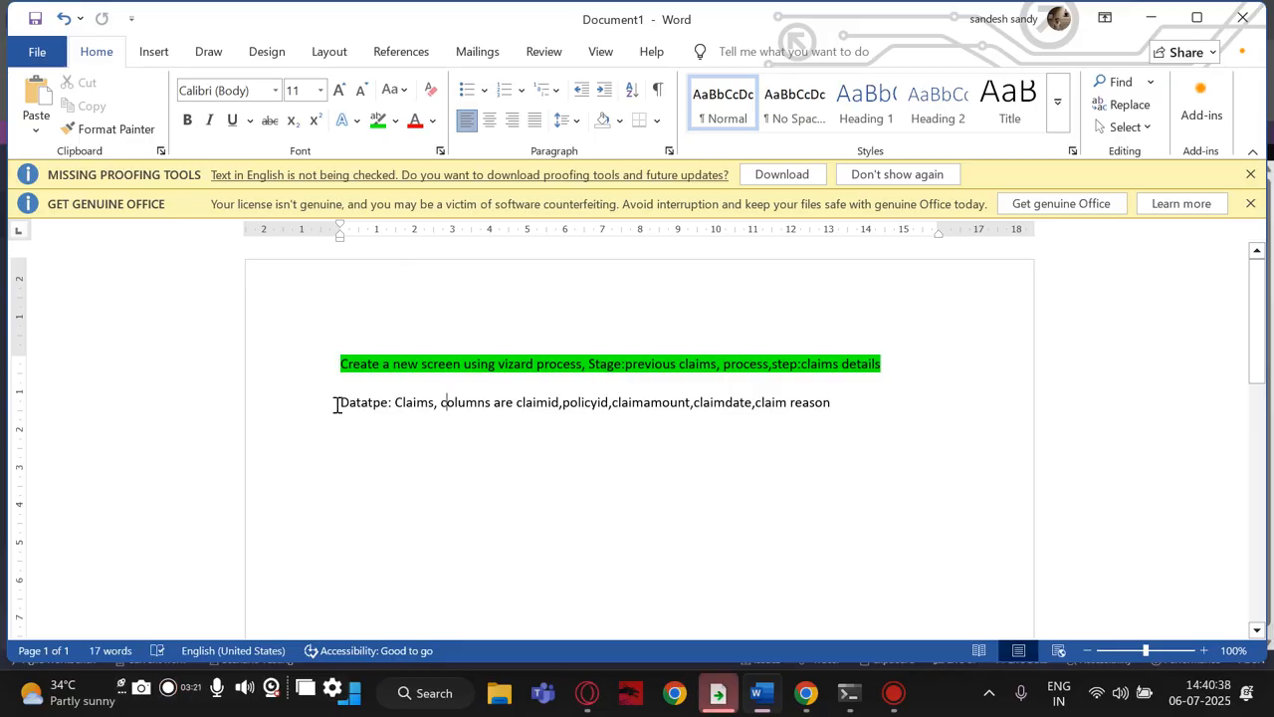
drag(336, 404, 391, 408)
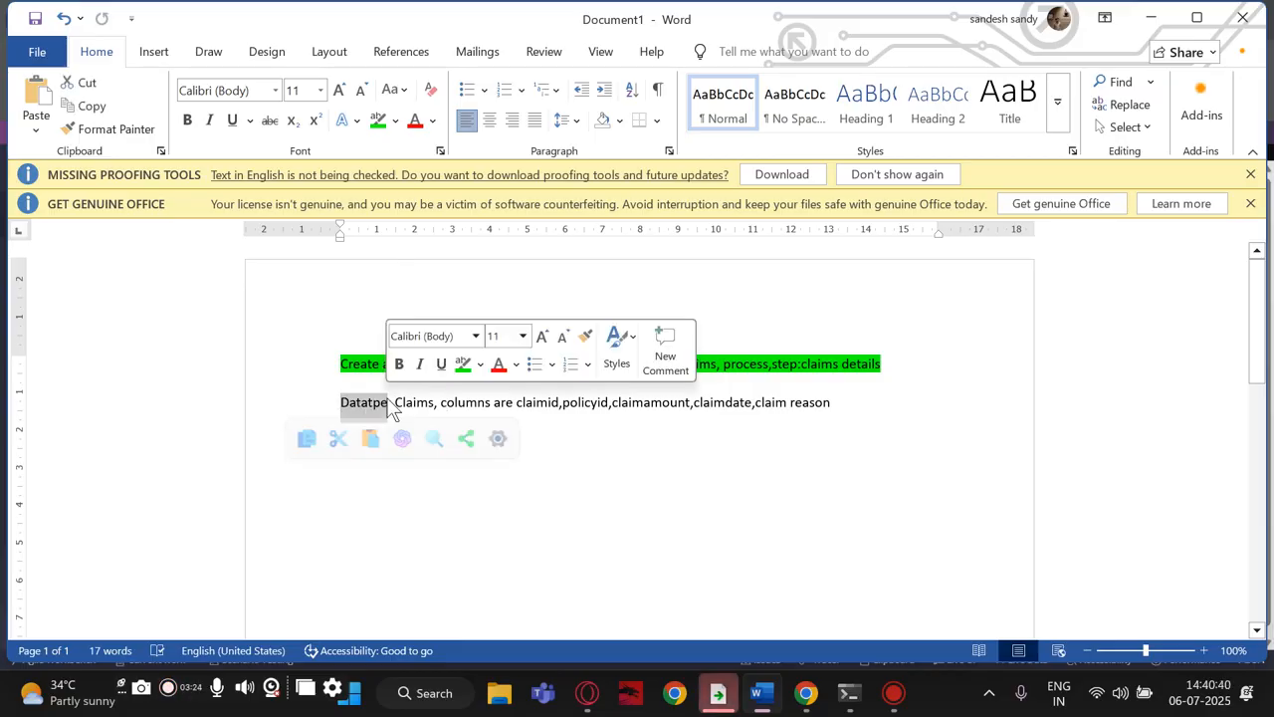
click(647, 581)
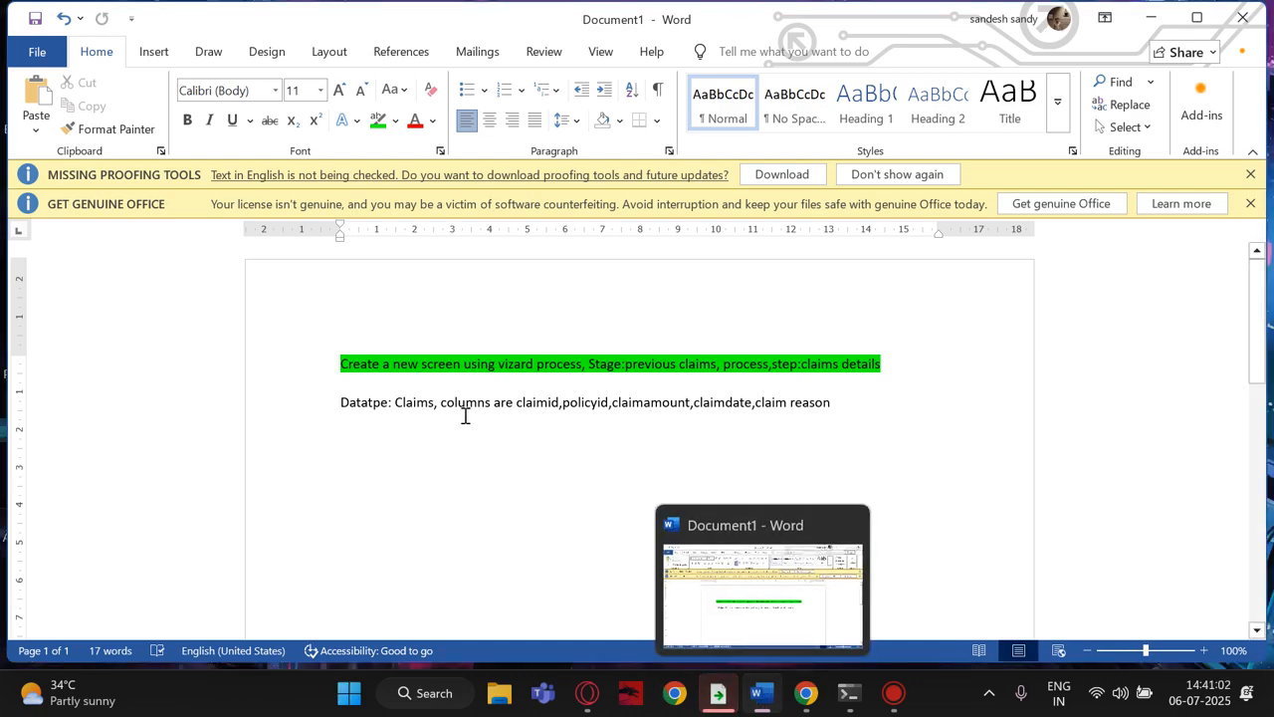
Step: Switch to Pega in Chrome and view the data types in Dev Studio and the data objects in App Studio
click(808, 694)
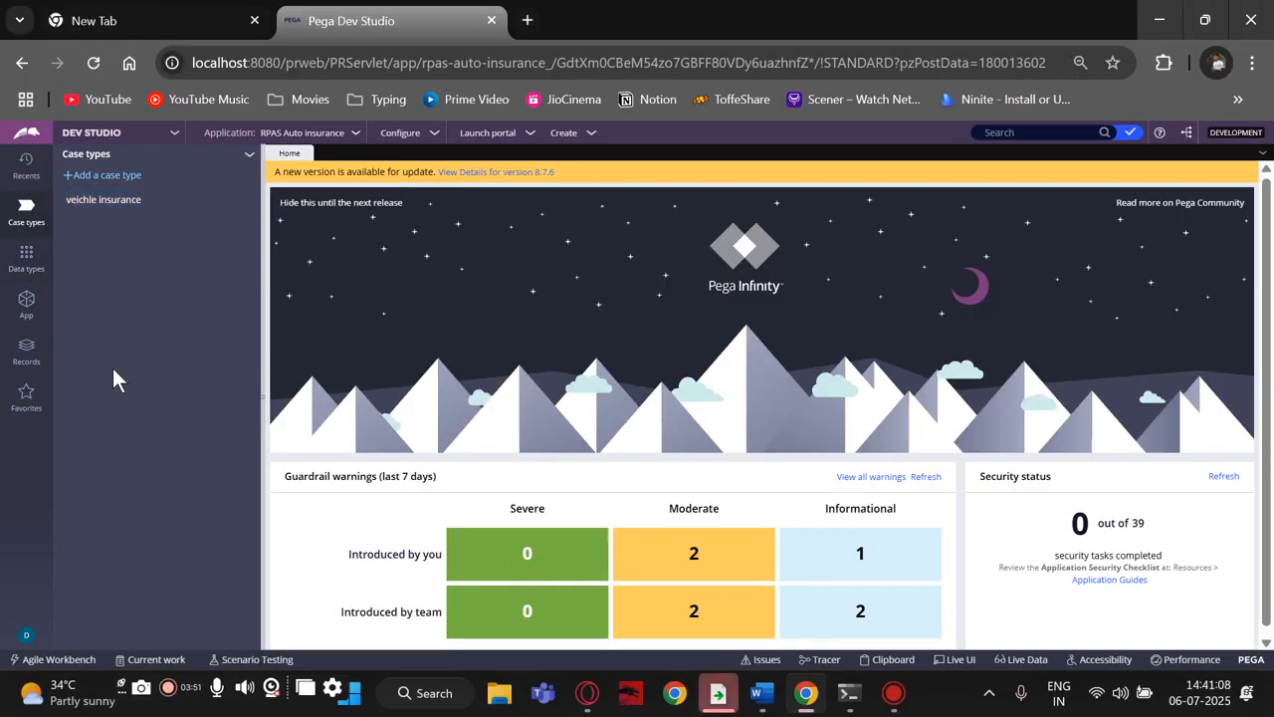
click(29, 261)
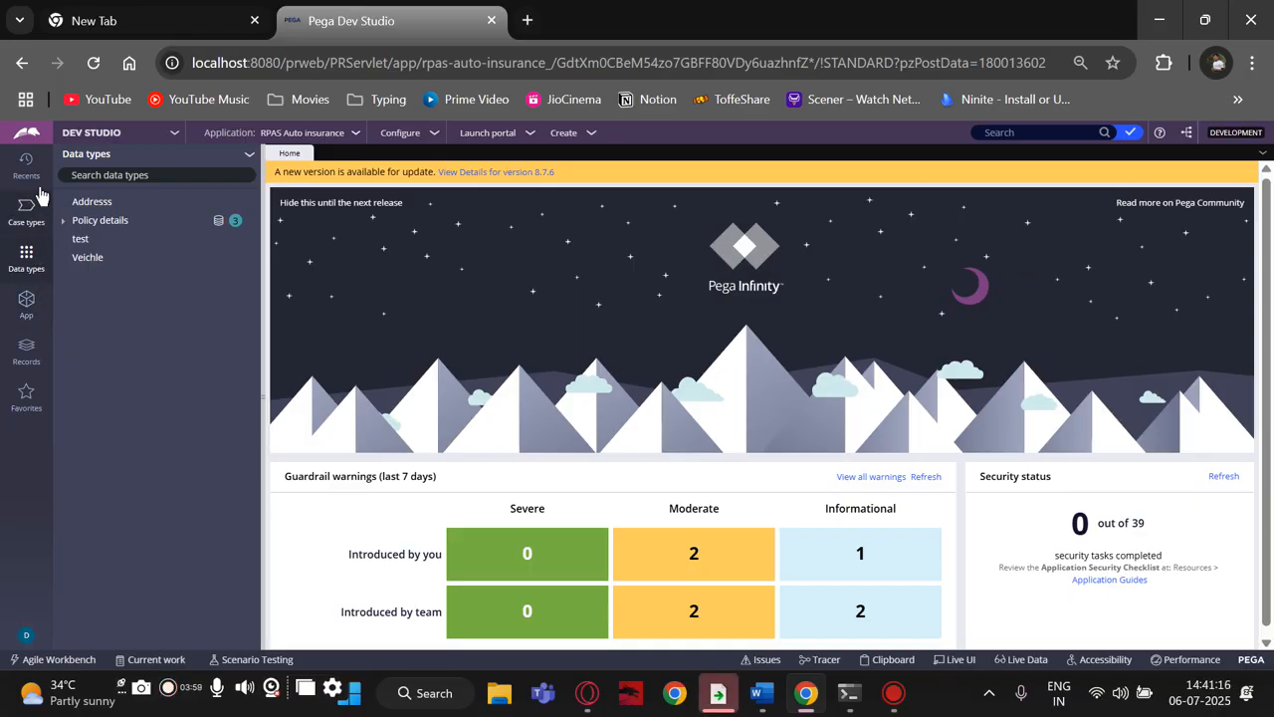
click(175, 133)
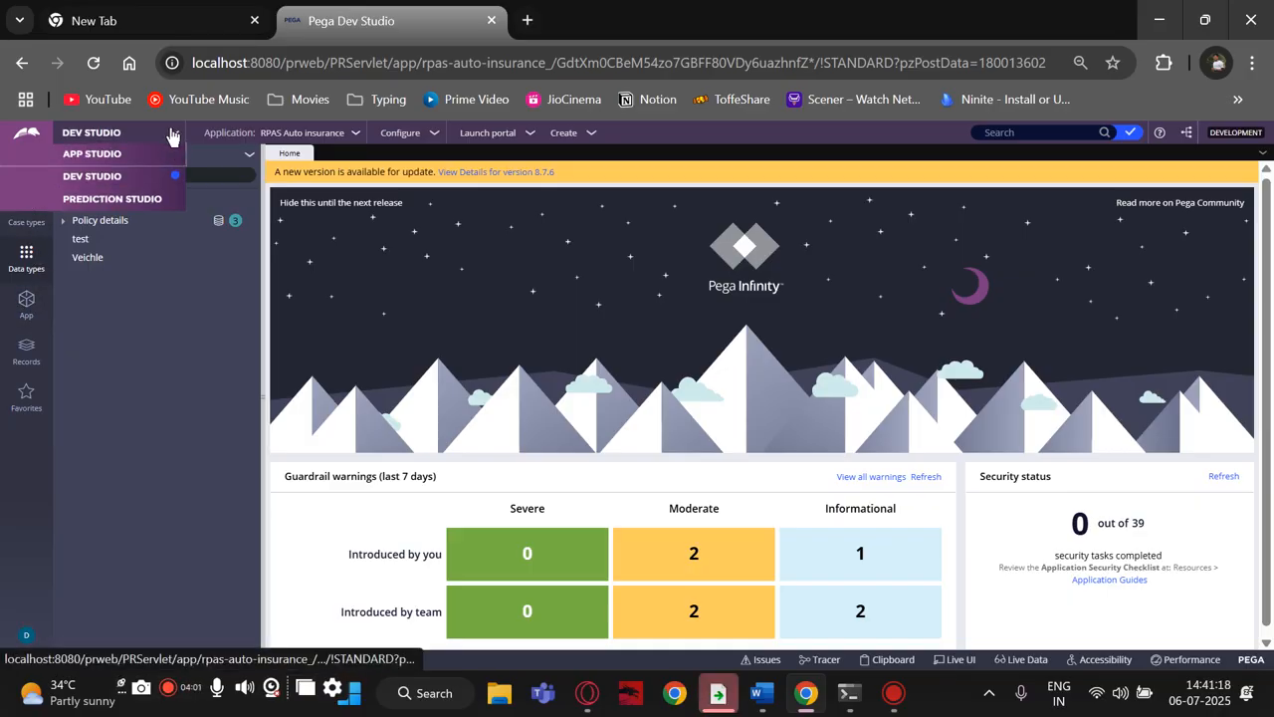
click(113, 155)
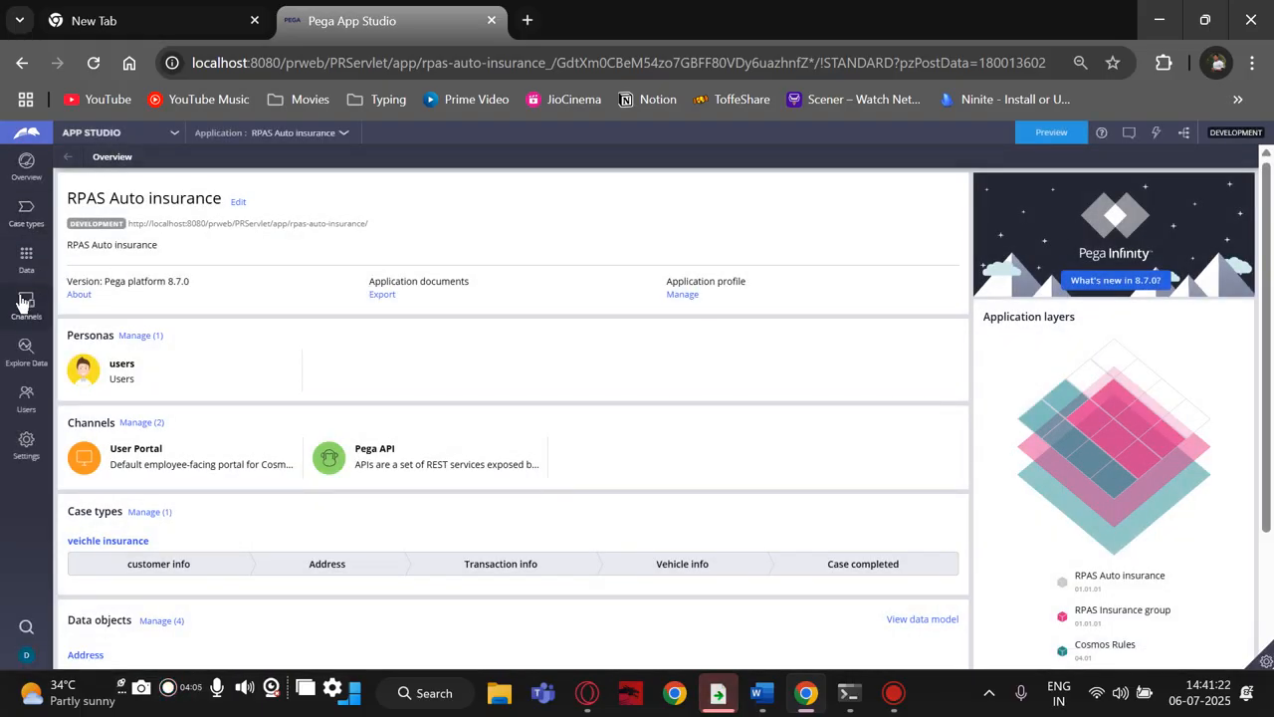
click(25, 261)
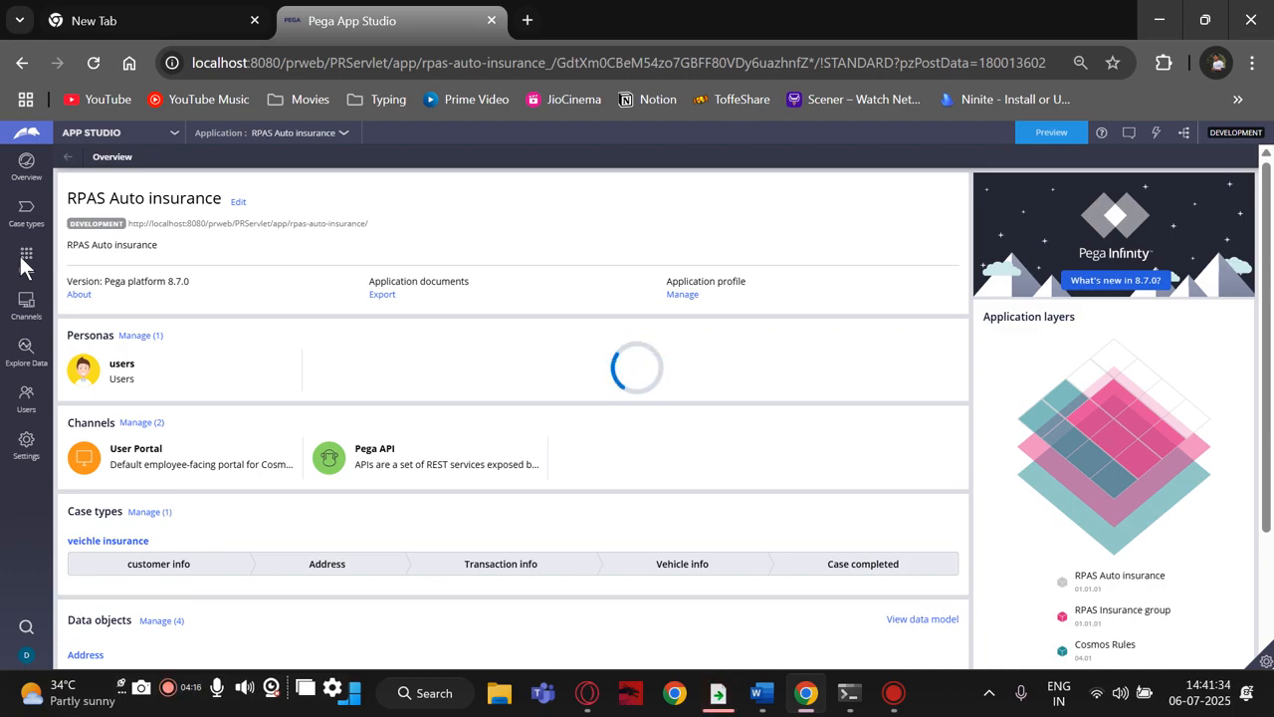
click(19, 271)
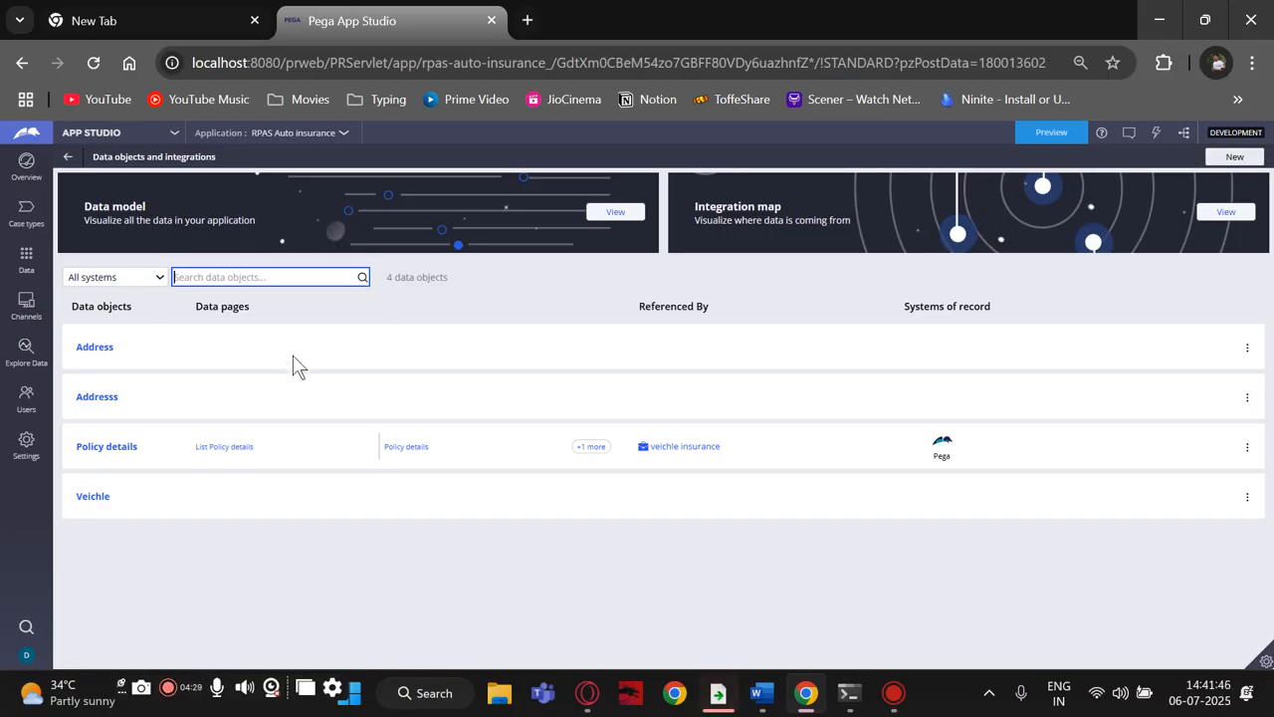
click(27, 259)
click(354, 537)
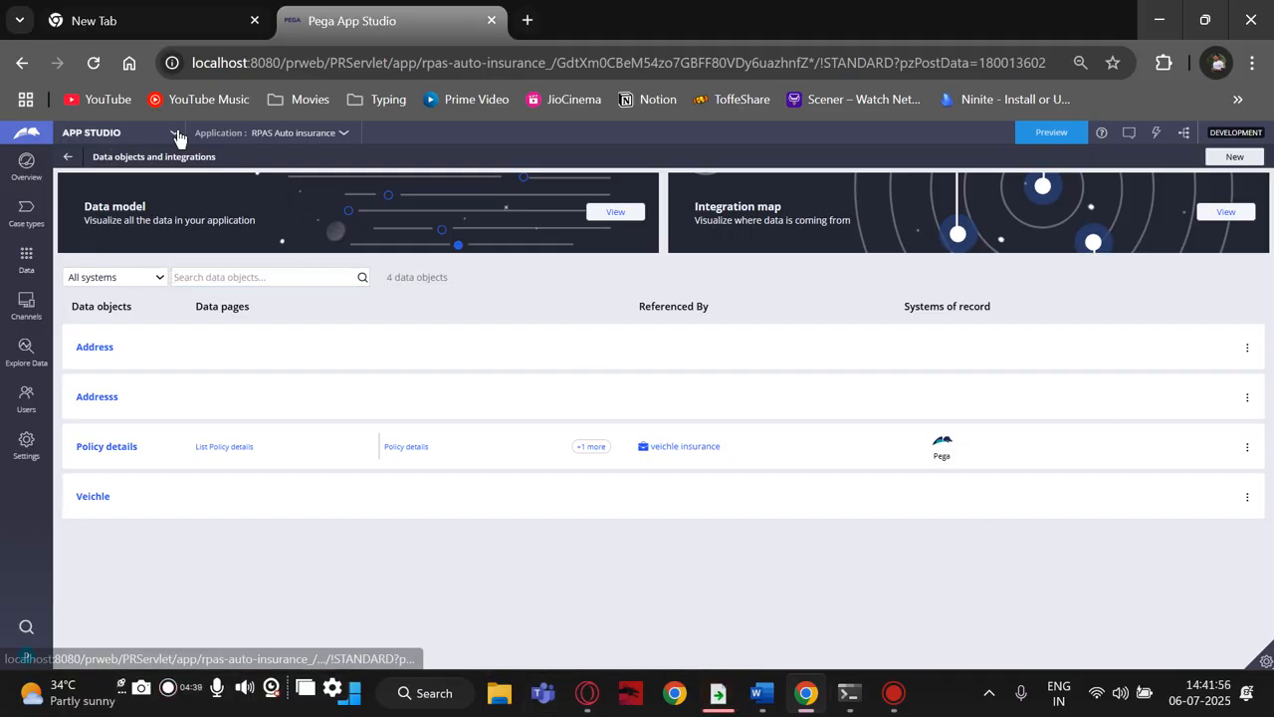
Step: Return to Dev Studio and start adding a new data type from the data types explorer
click(104, 132)
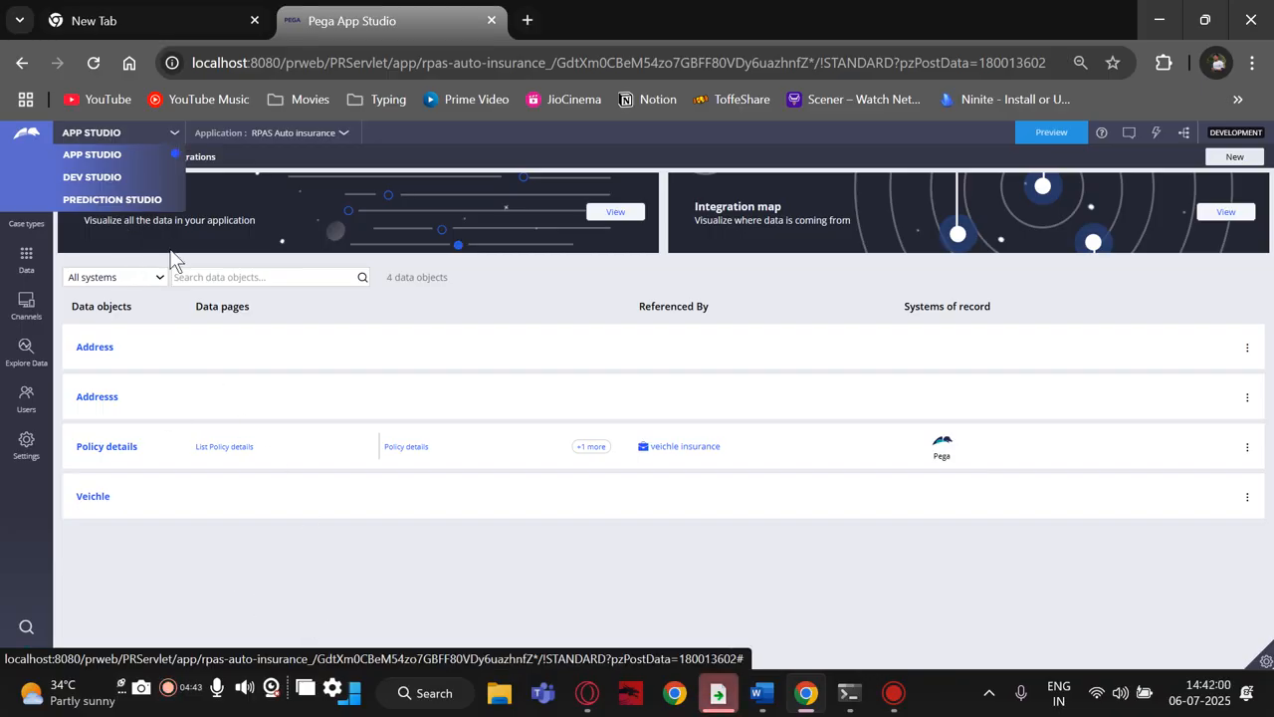
click(92, 177)
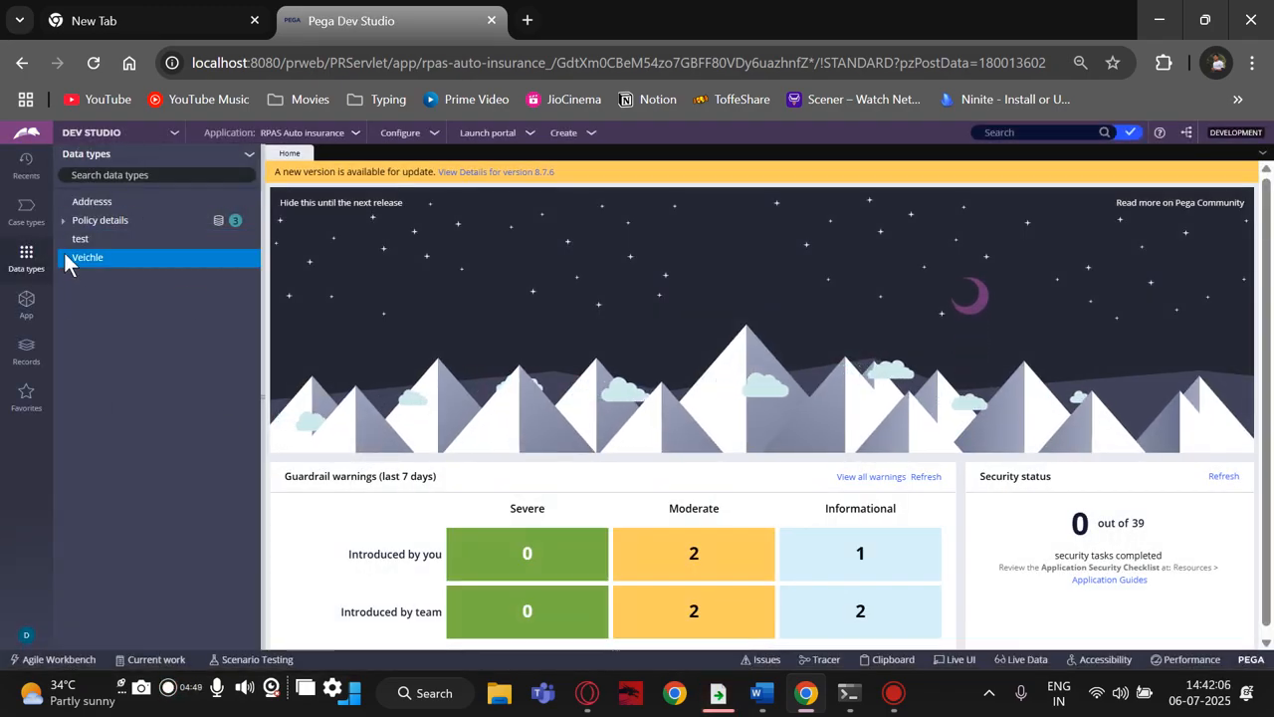
click(16, 224)
click(26, 254)
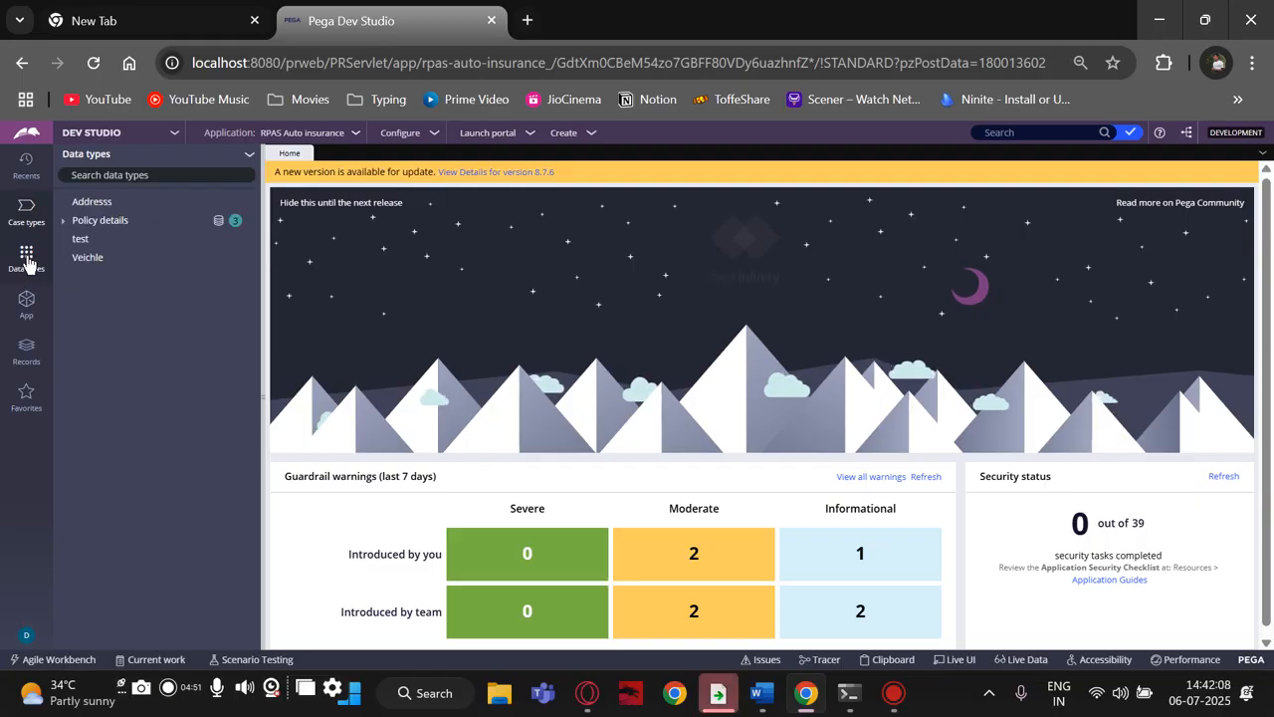
click(247, 157)
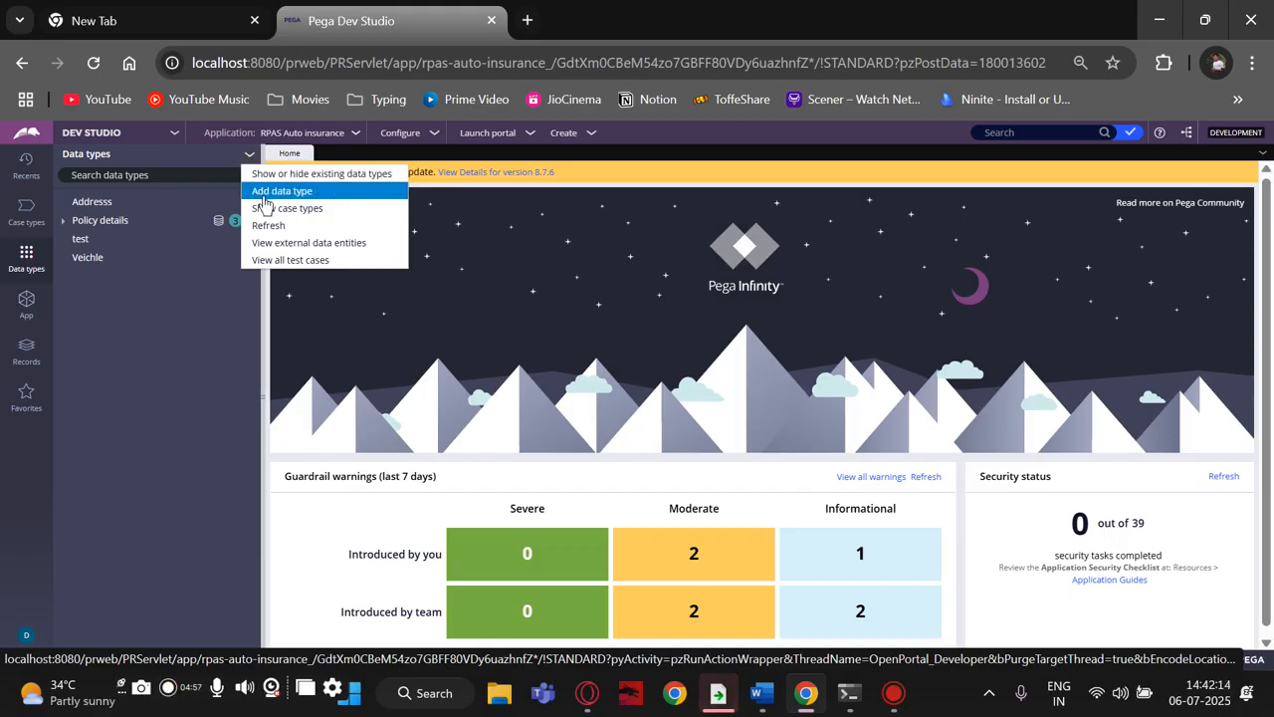
click(264, 195)
Step: Check the data type requirements in the Word document and enter Claims as the new data type's label and description
click(455, 362)
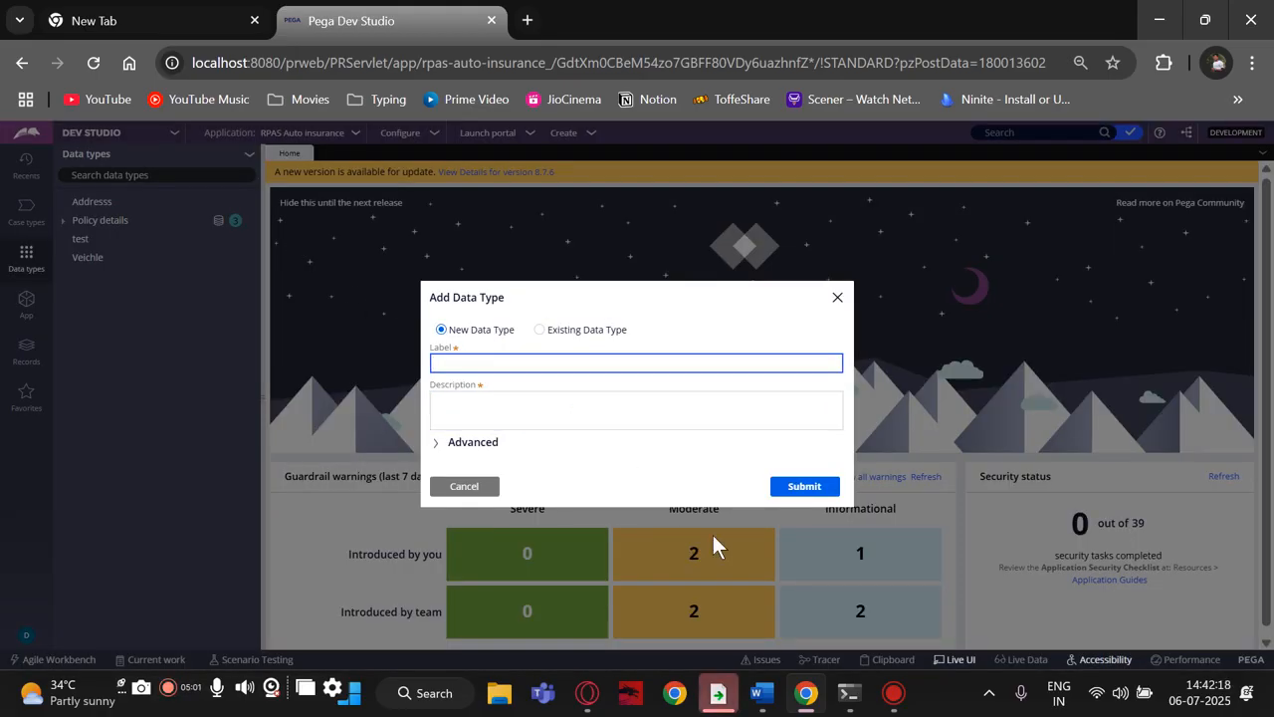
click(761, 692)
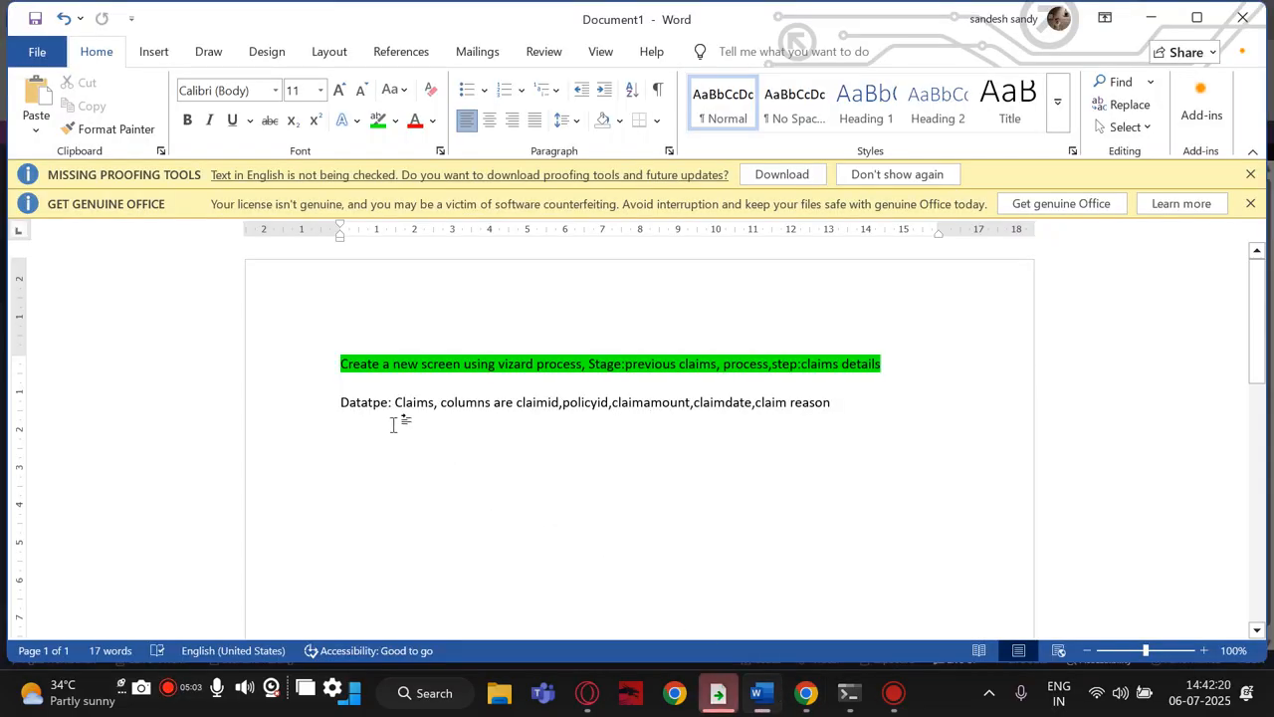
click(805, 695)
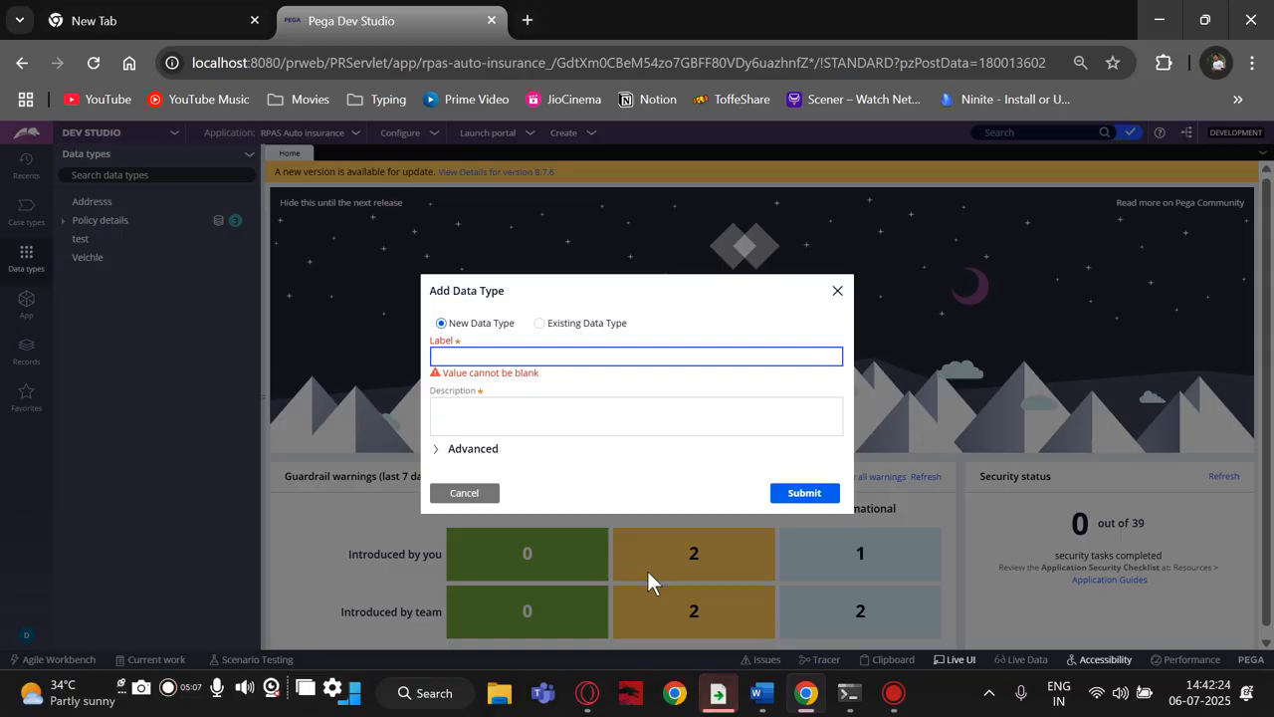
text(Claims)
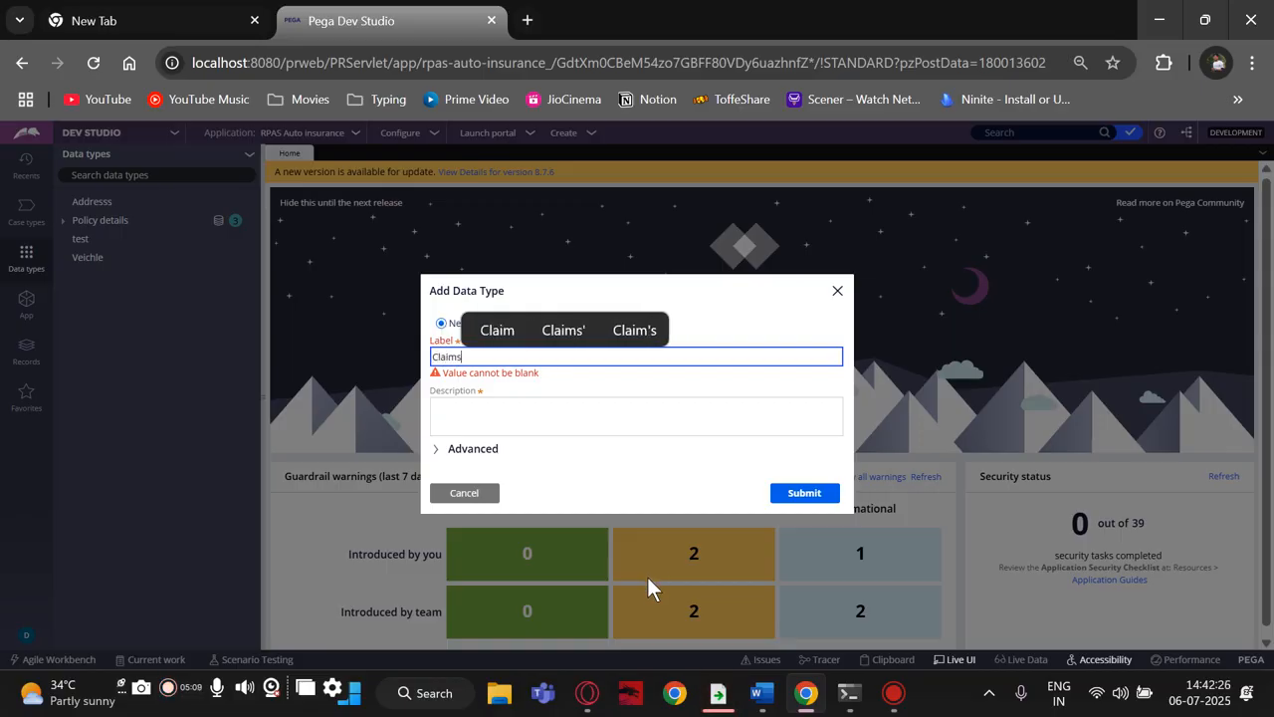
click(521, 423)
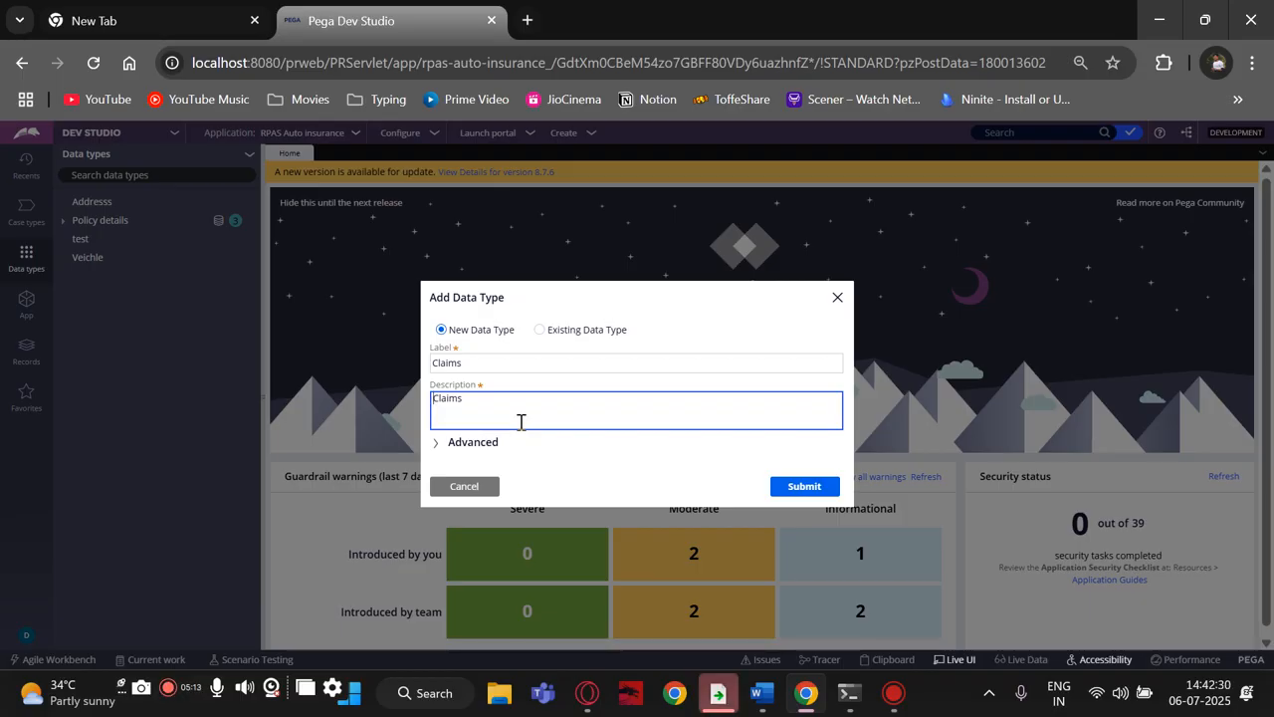
text(Claims)
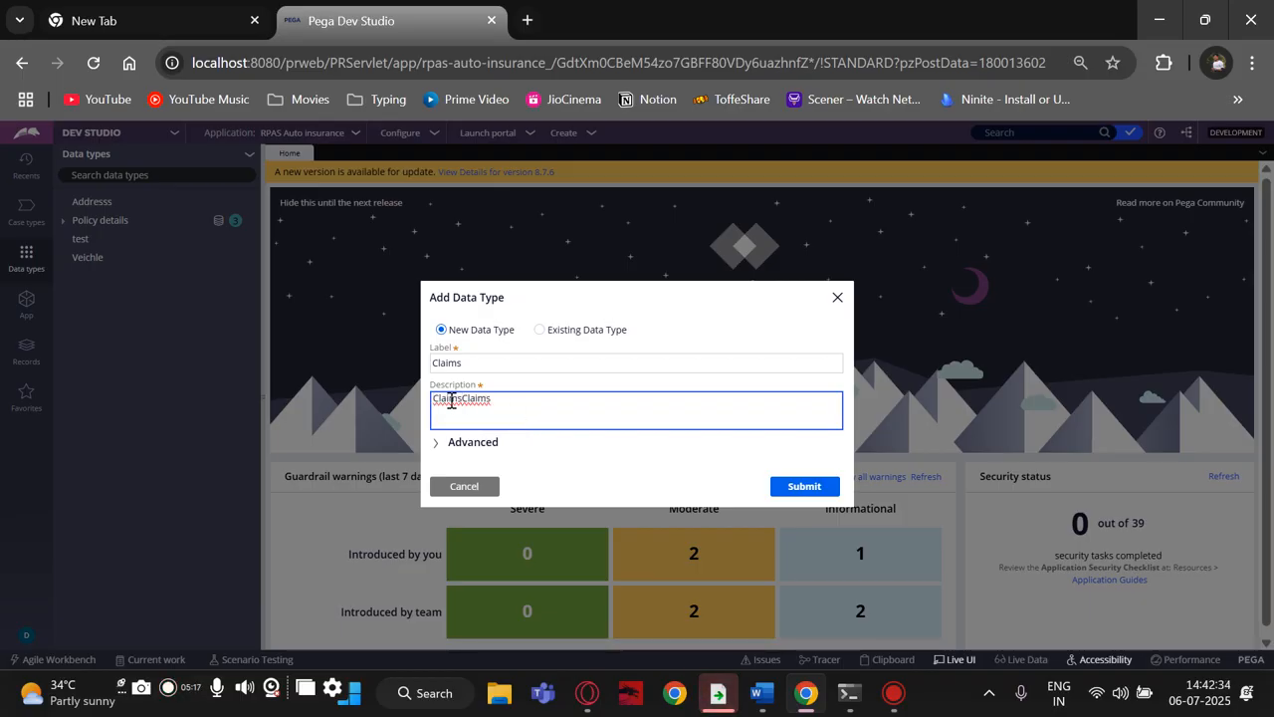
drag(461, 401, 401, 398)
key(BackSpace)
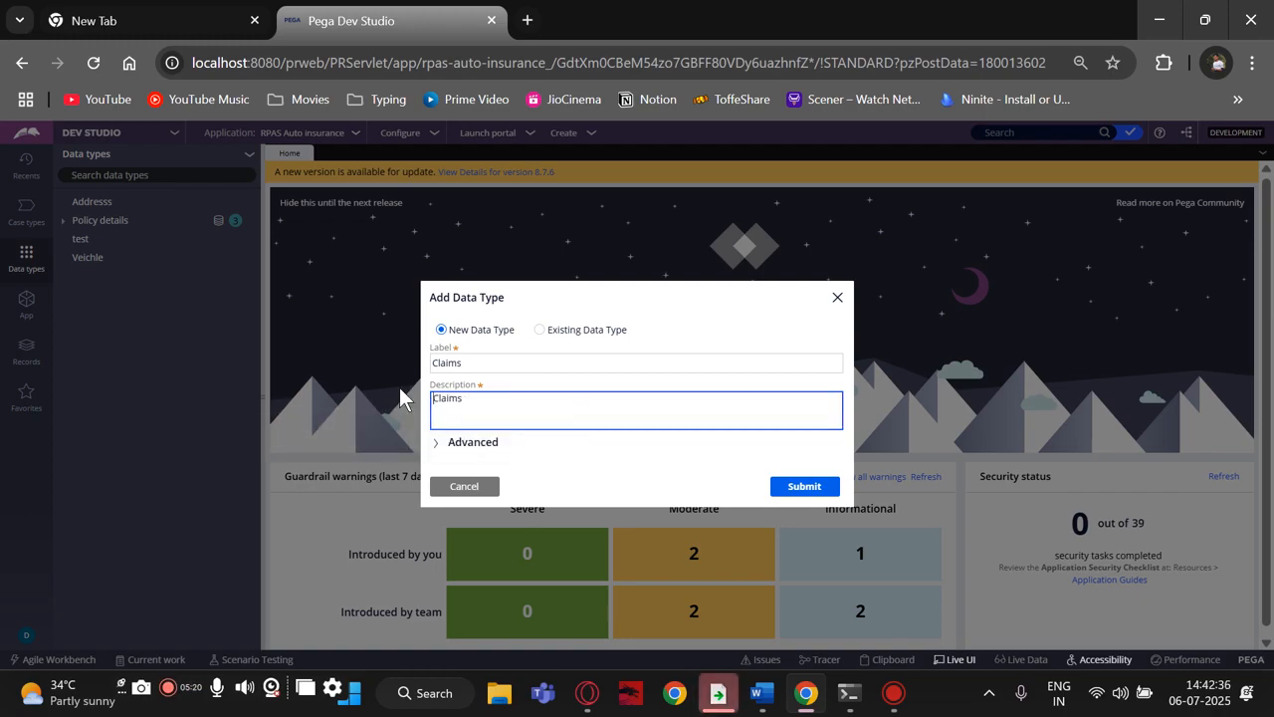
Step: Create the Claims data type with parent class RPAS-Data, app layer RPAS Insurance group and ruleset RPAS
click(451, 445)
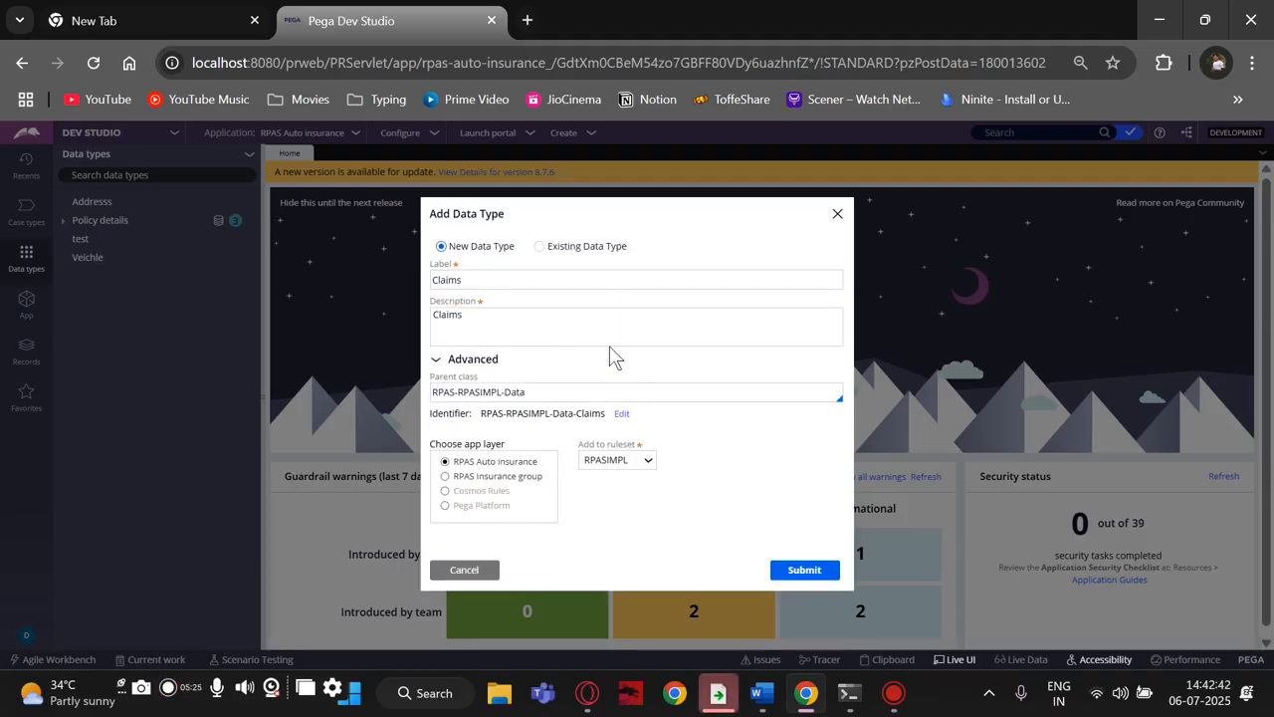
click(497, 393)
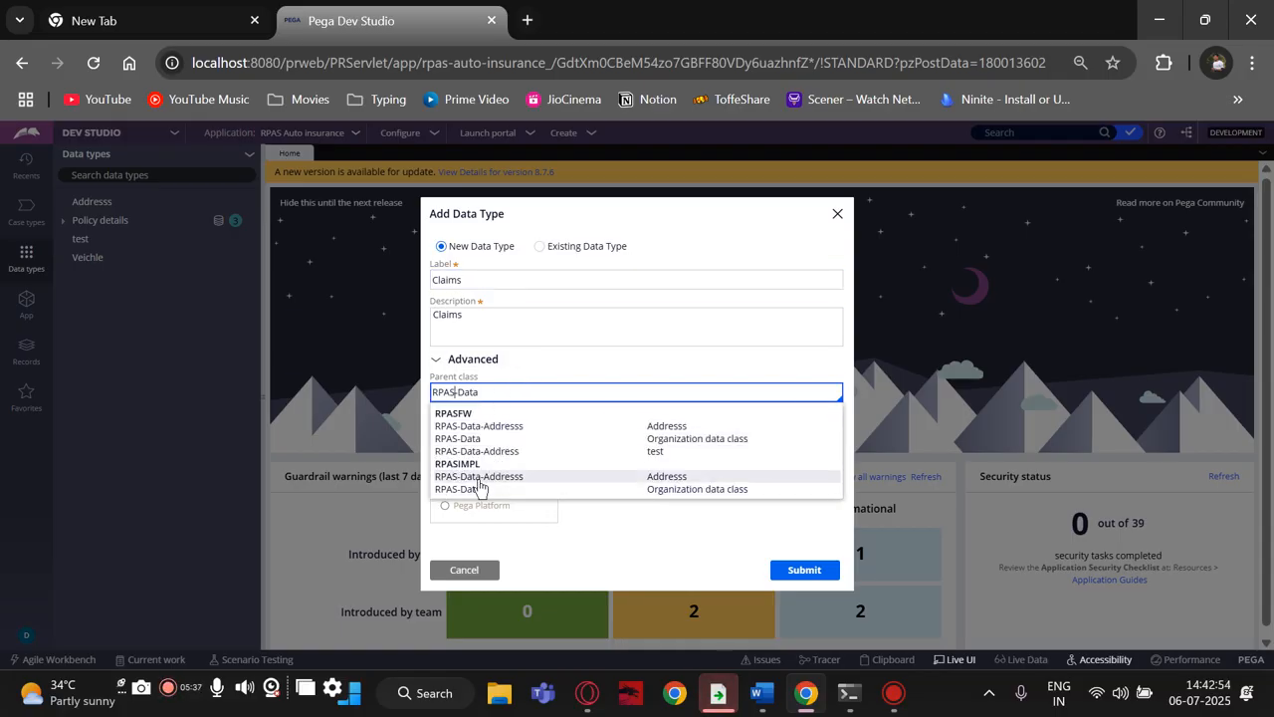
click(474, 490)
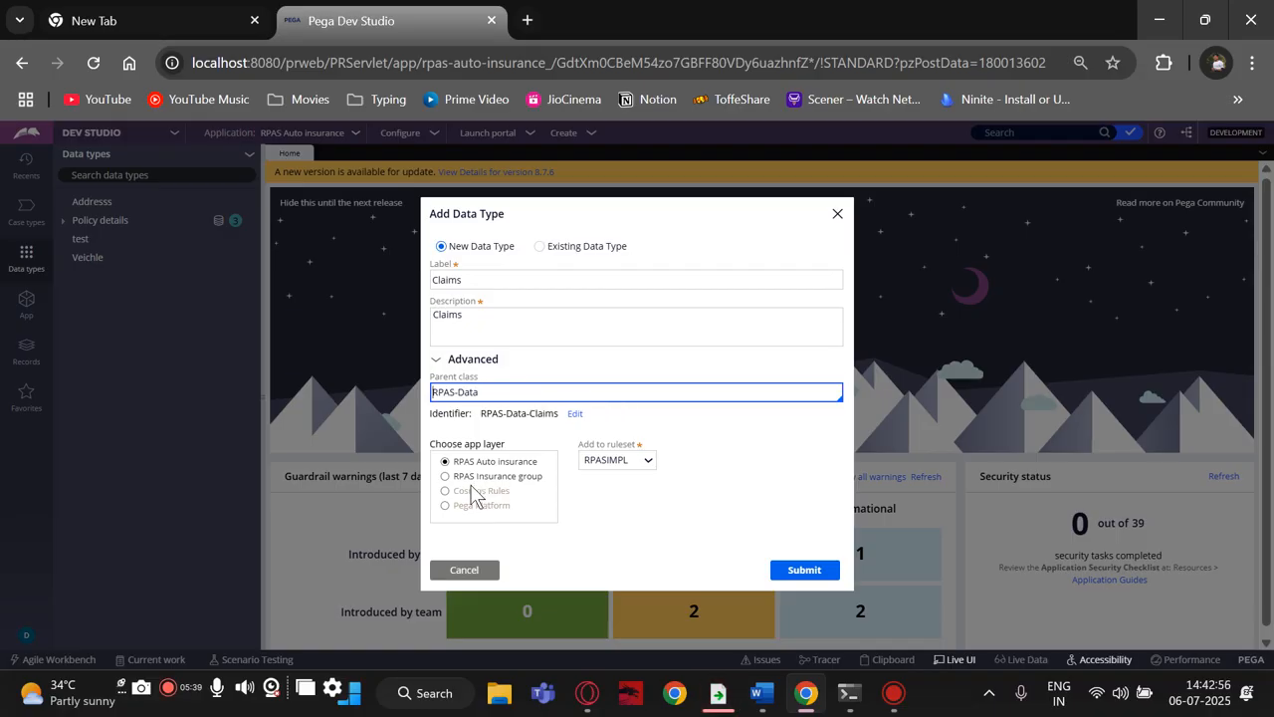
click(446, 477)
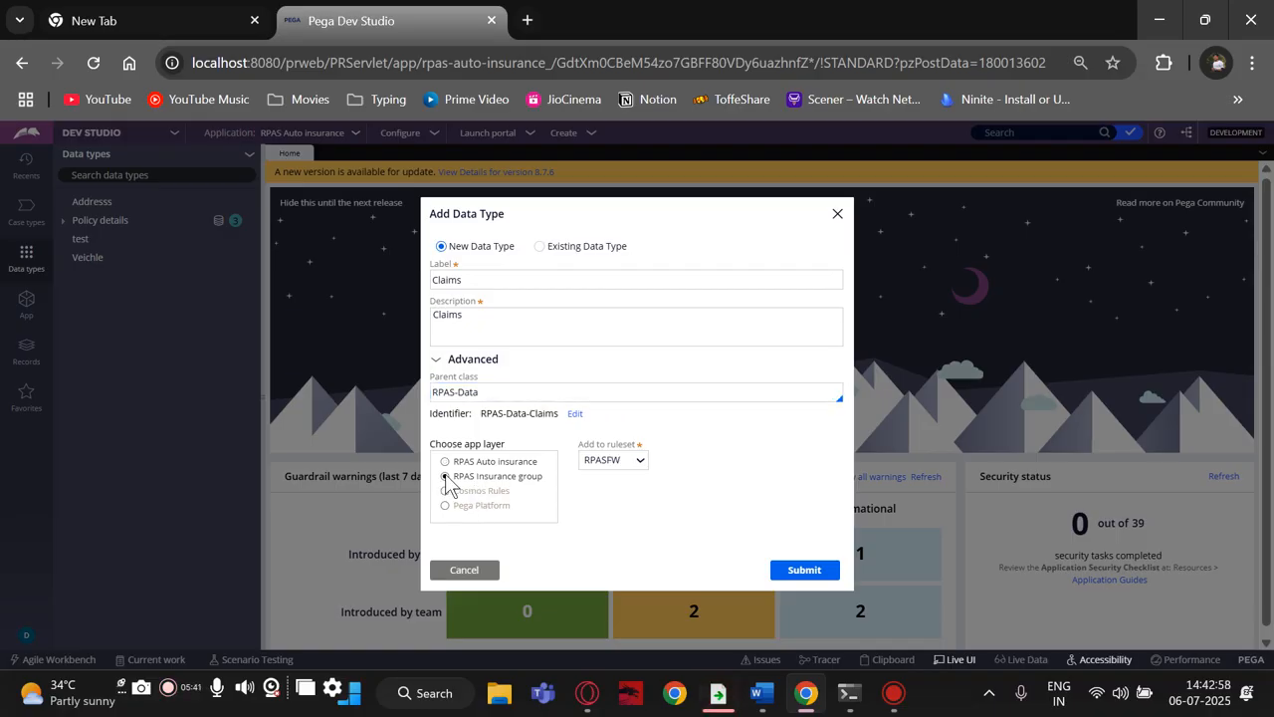
click(621, 464)
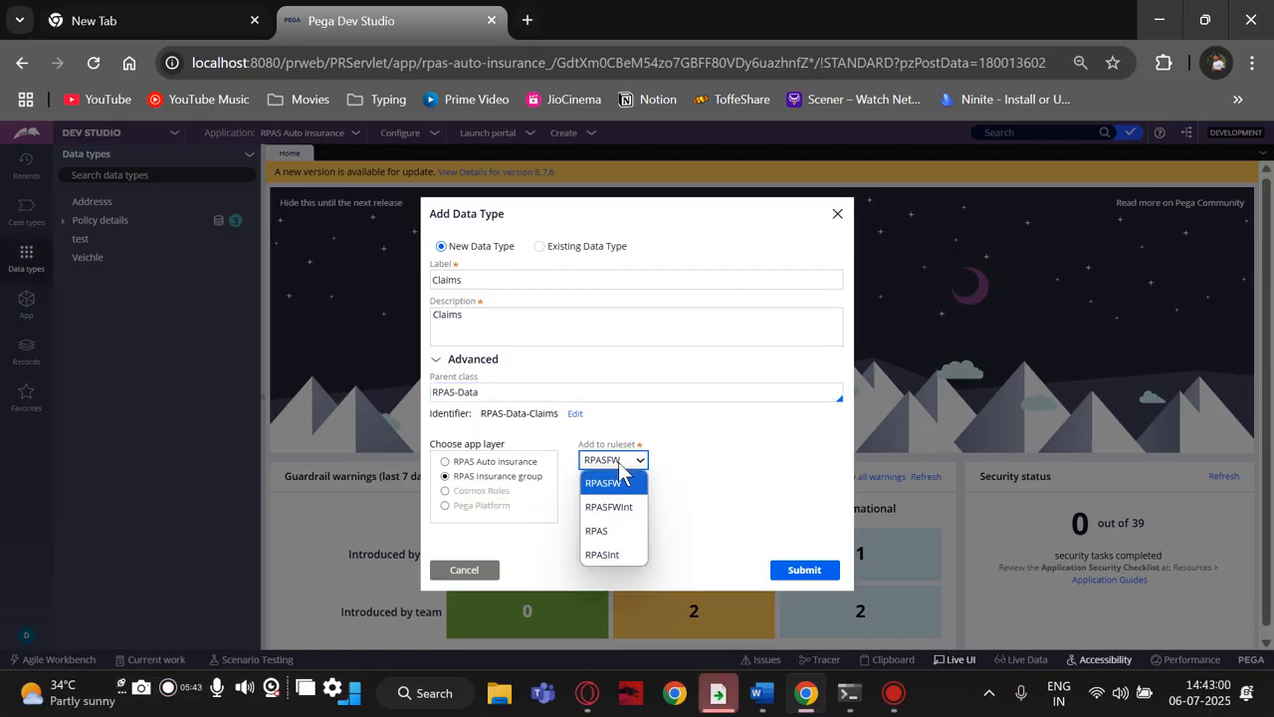
click(697, 527)
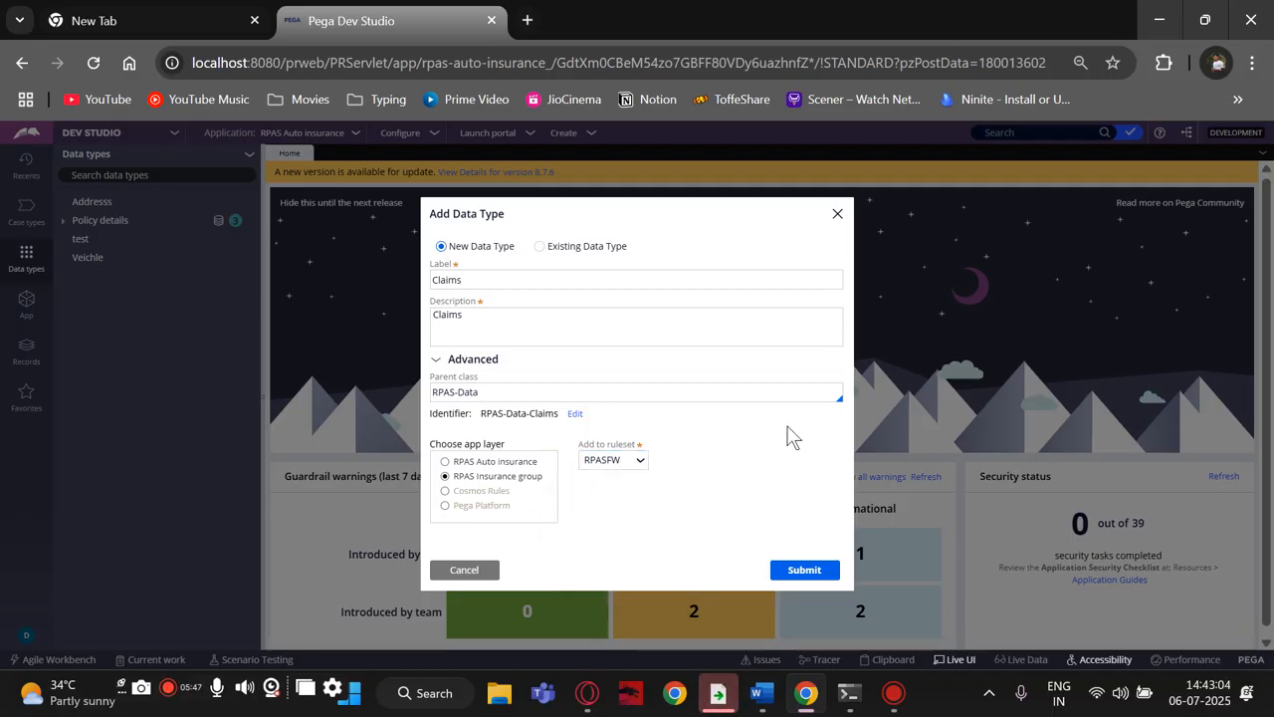
click(639, 479)
click(623, 531)
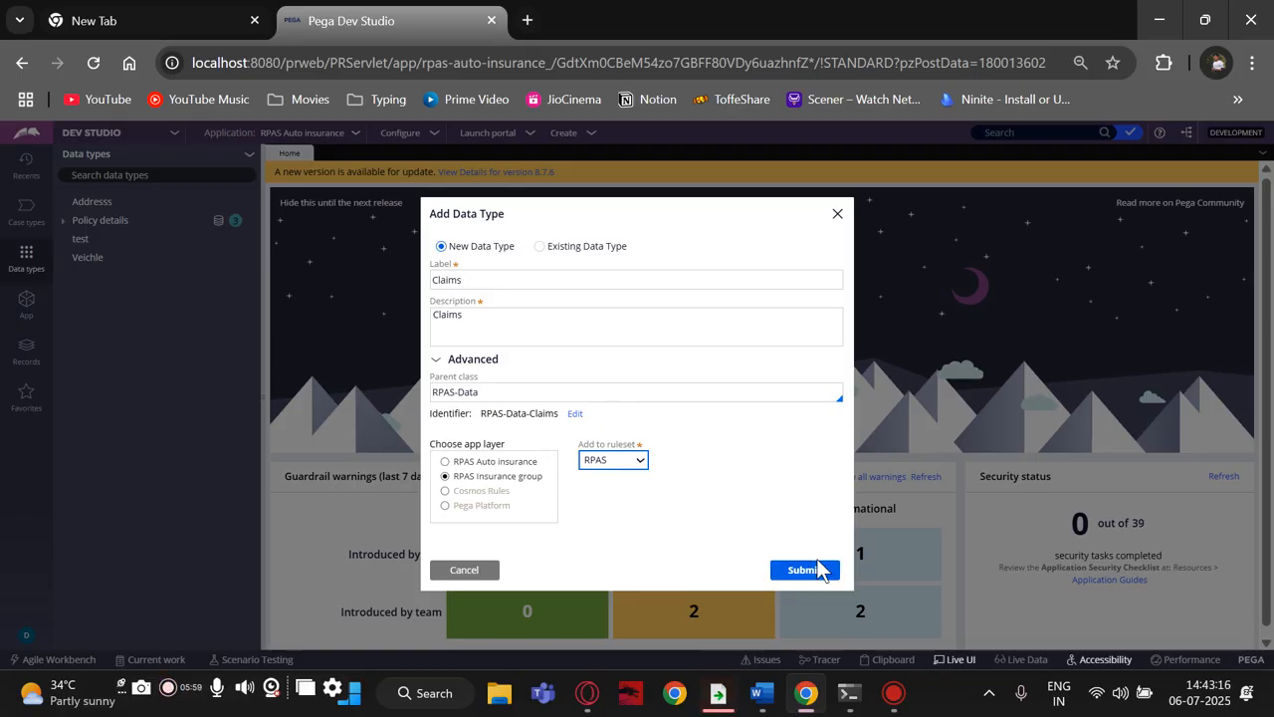
click(804, 570)
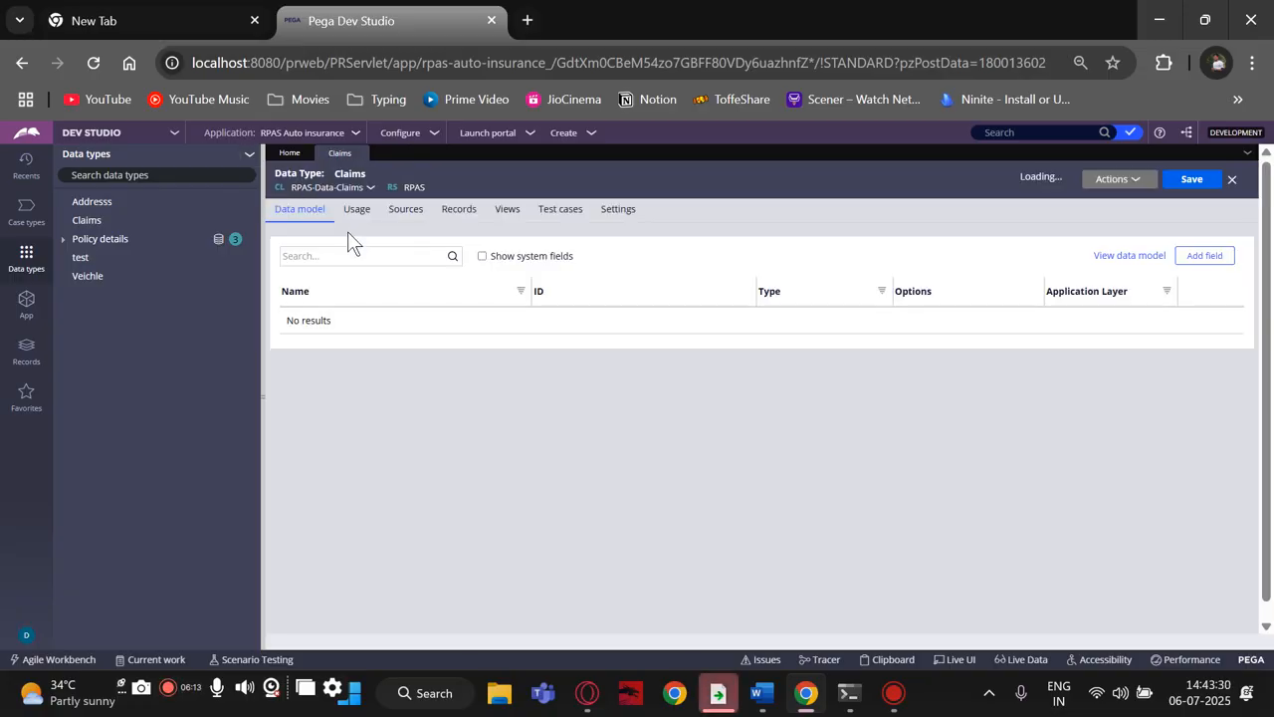
Step: Check the required columns in the Word document and add a single-line text field named Claim ID to the Claims data model
click(1205, 257)
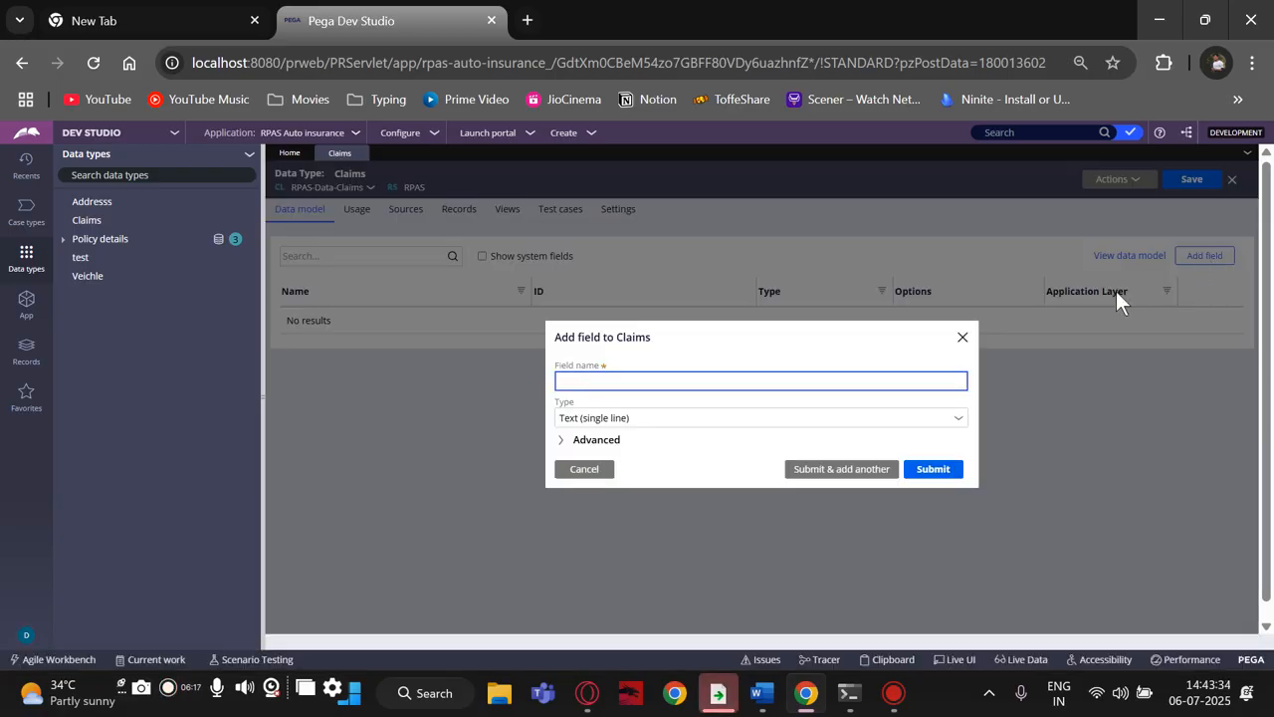
click(770, 652)
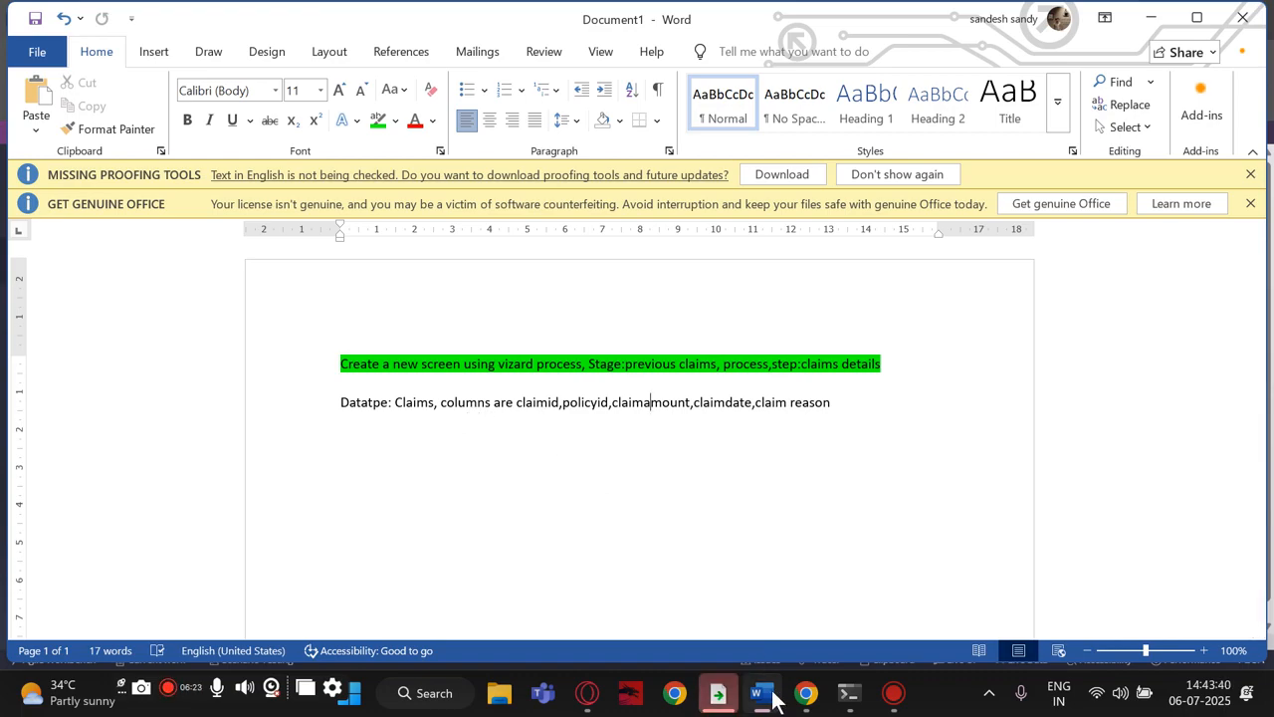
click(806, 697)
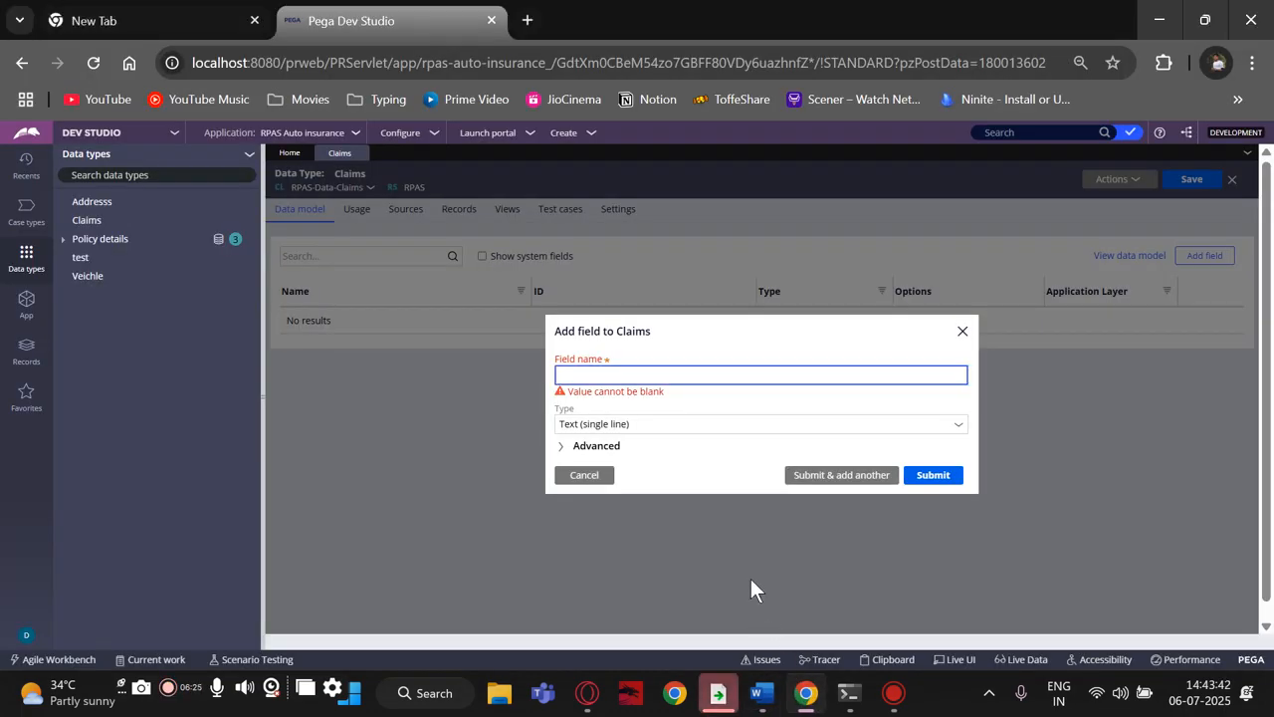
text(Claim)
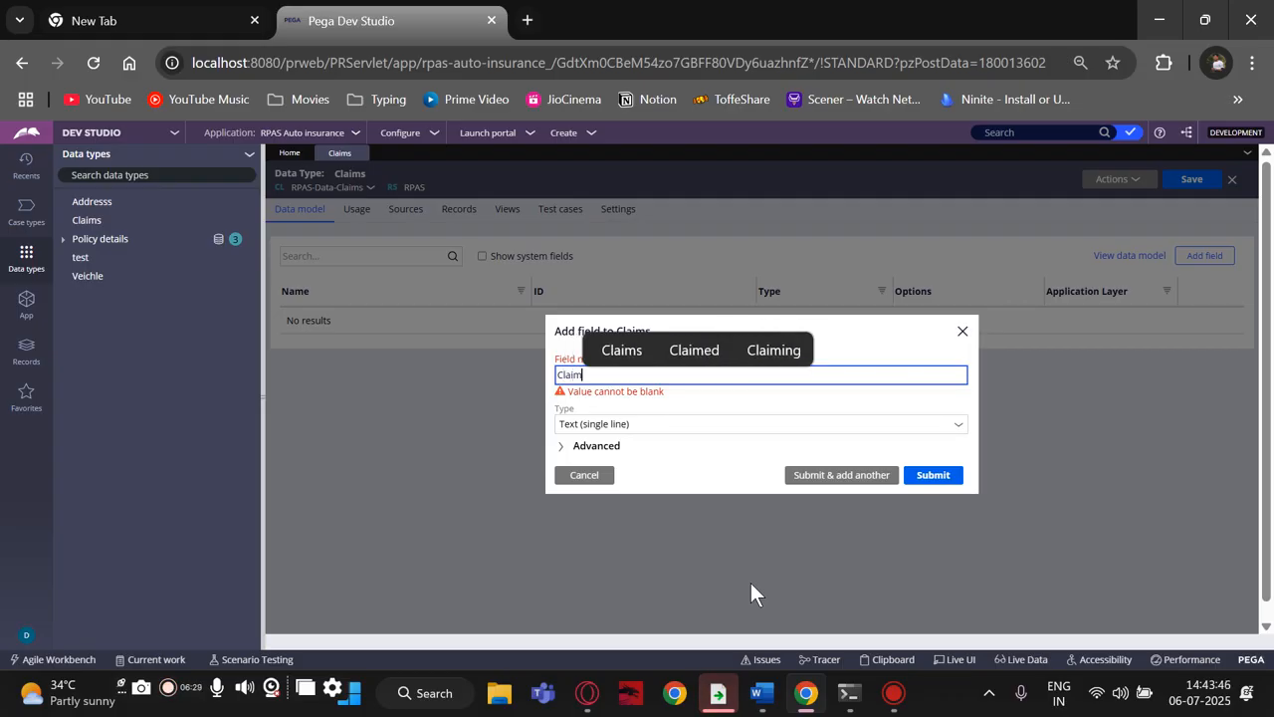
text( ID)
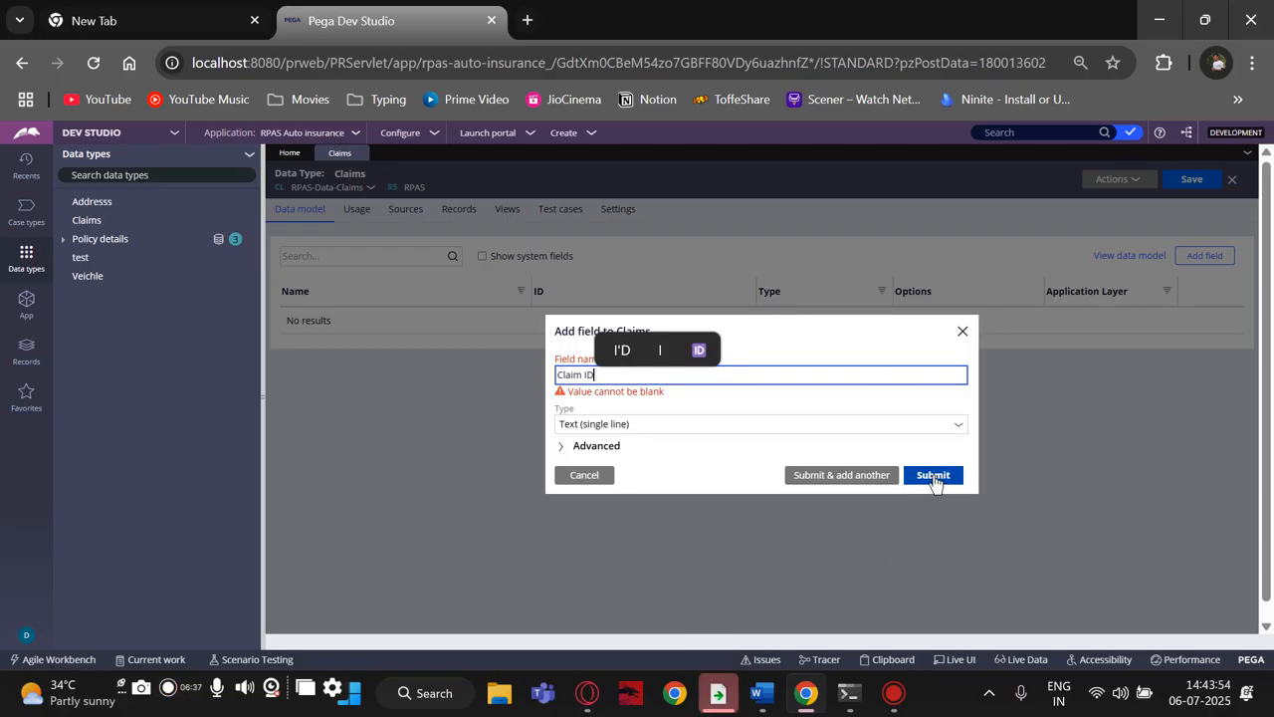
click(826, 476)
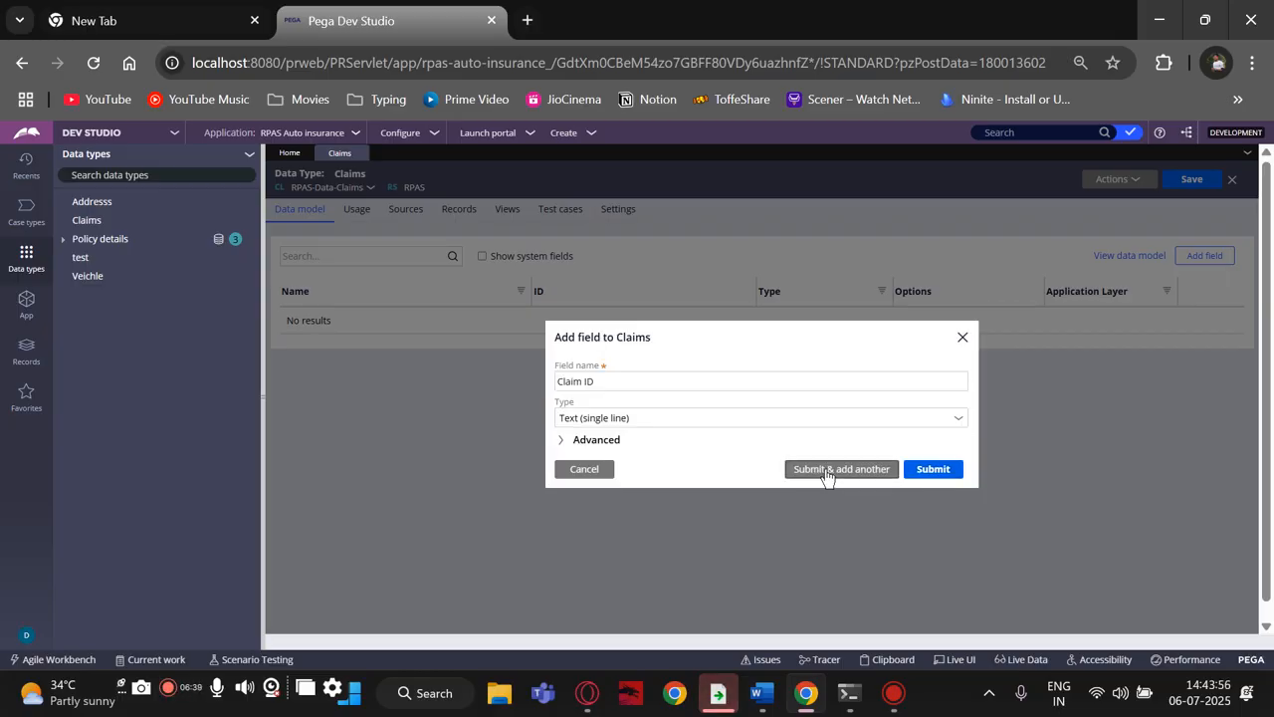
Step: Add a single-line text field named Policy ID to the Claims data type and continue with another field
text(Poli)
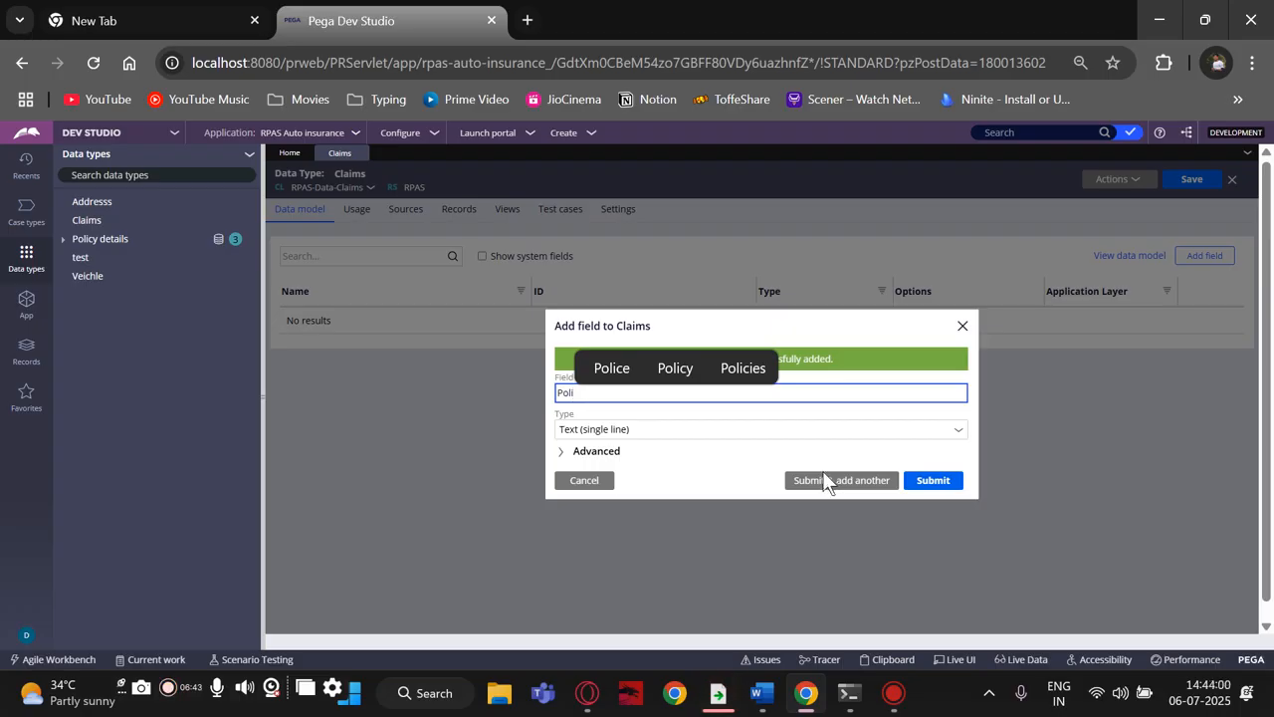
click(673, 369)
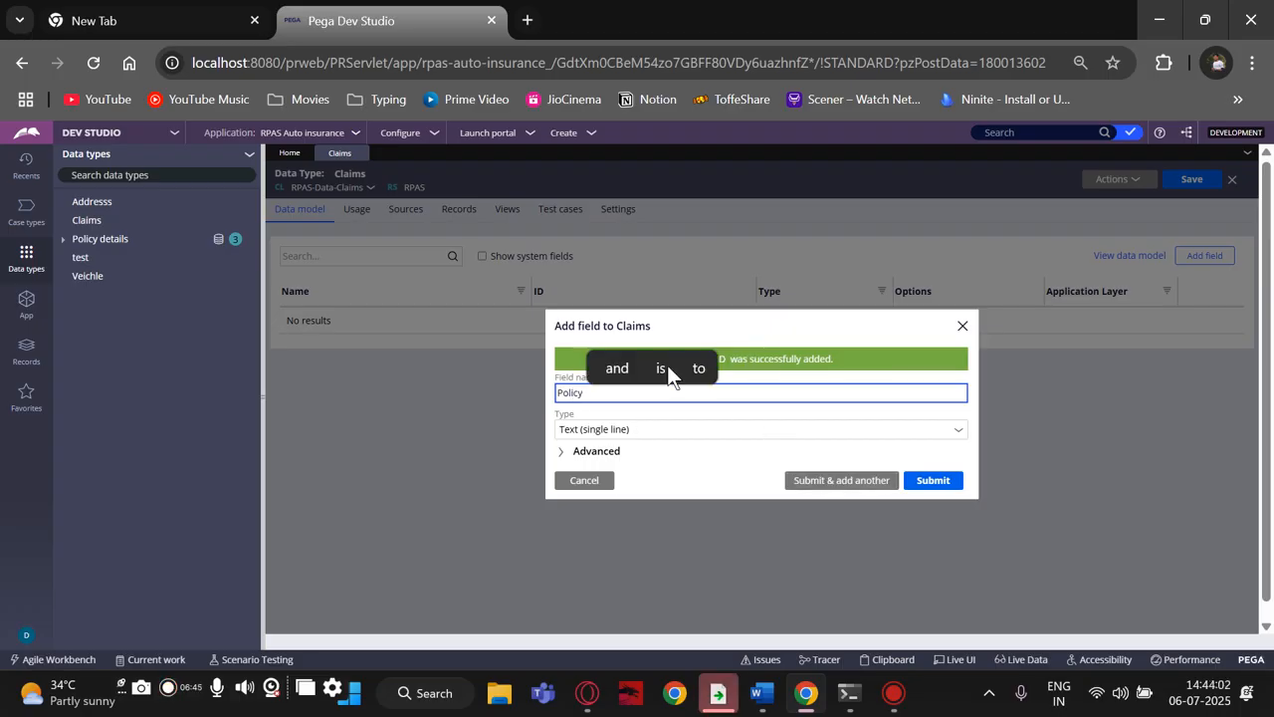
text(ID)
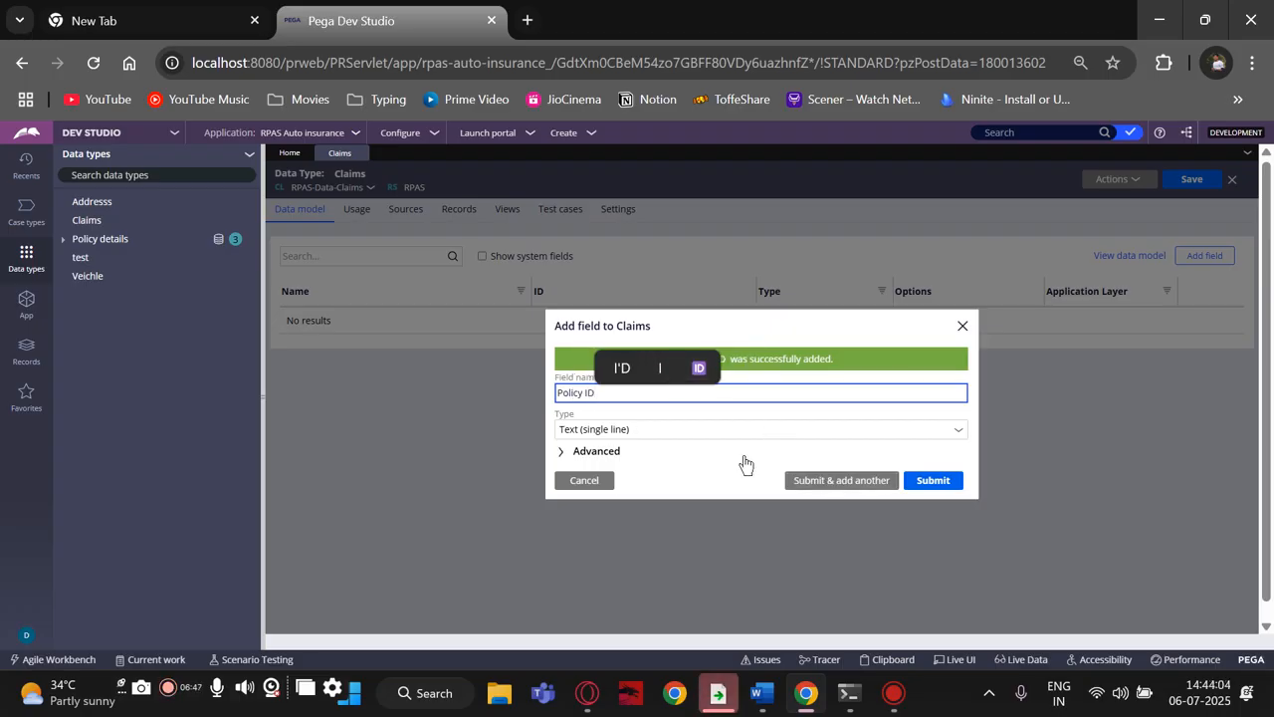
click(851, 485)
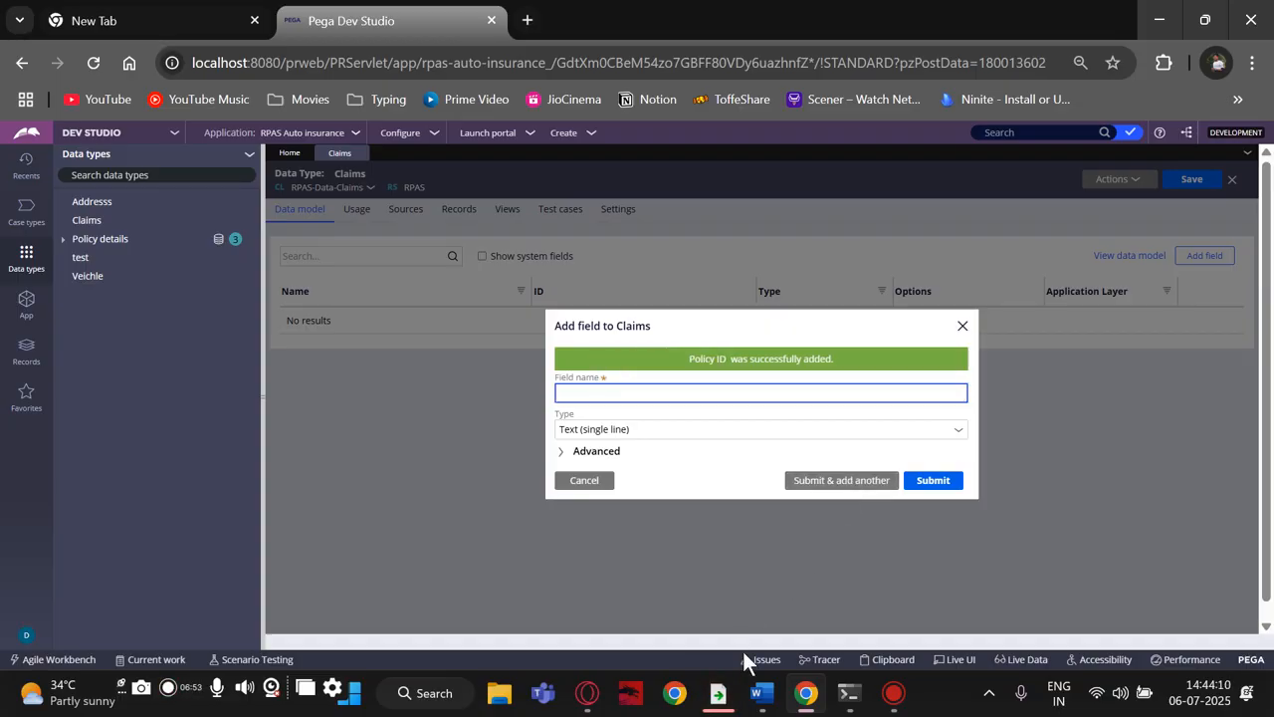
Step: Add a single-line text field named Claim amount to the Claims data type and continue with another field
text(Cla)
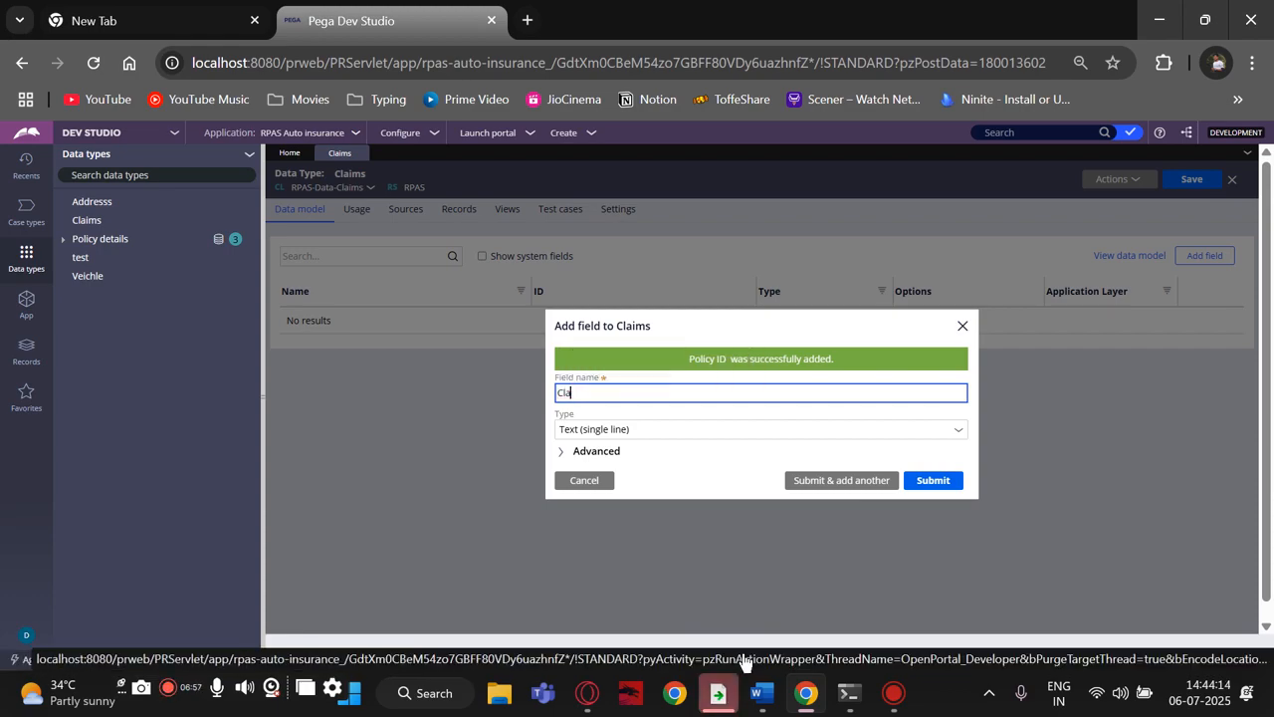
text(im amo)
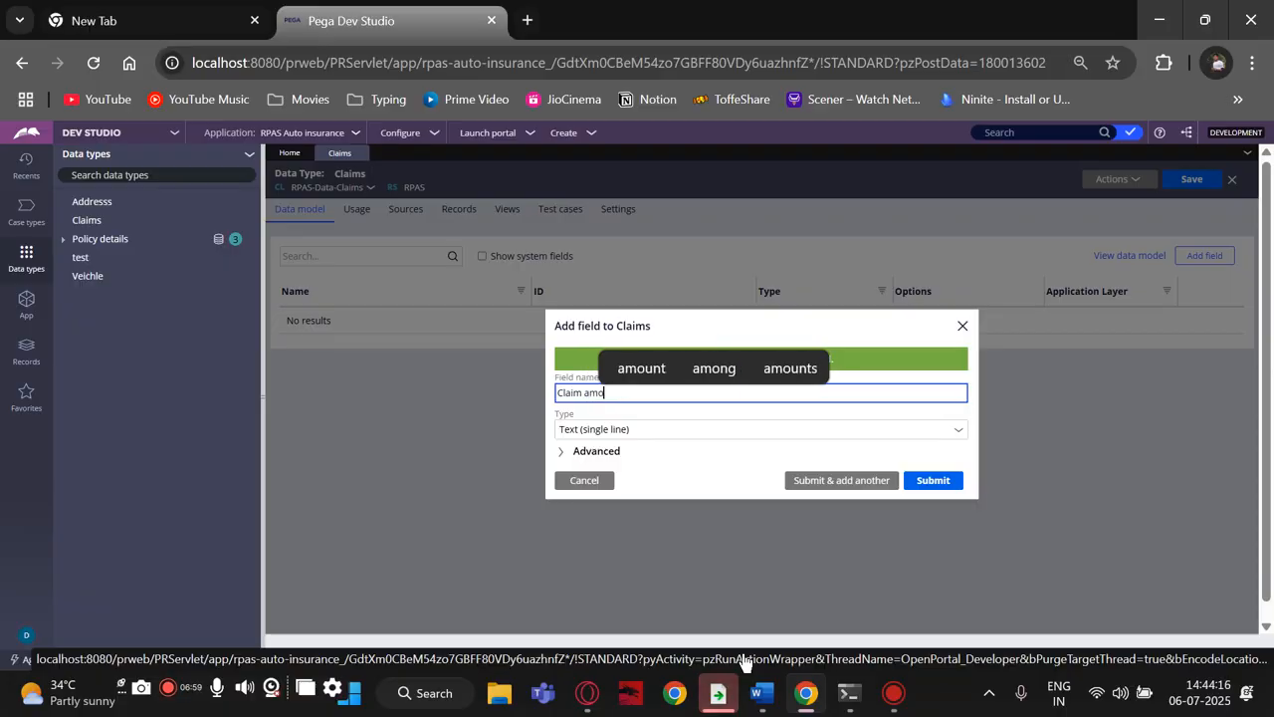
text(unt)
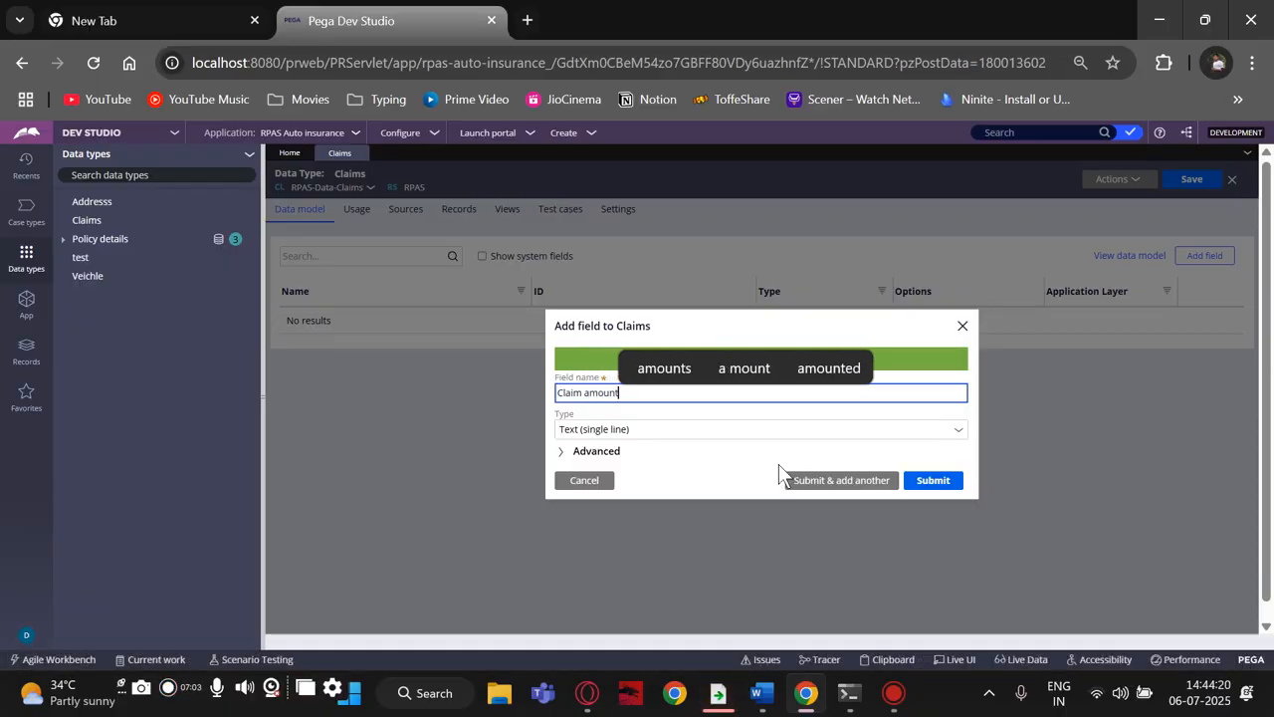
click(845, 486)
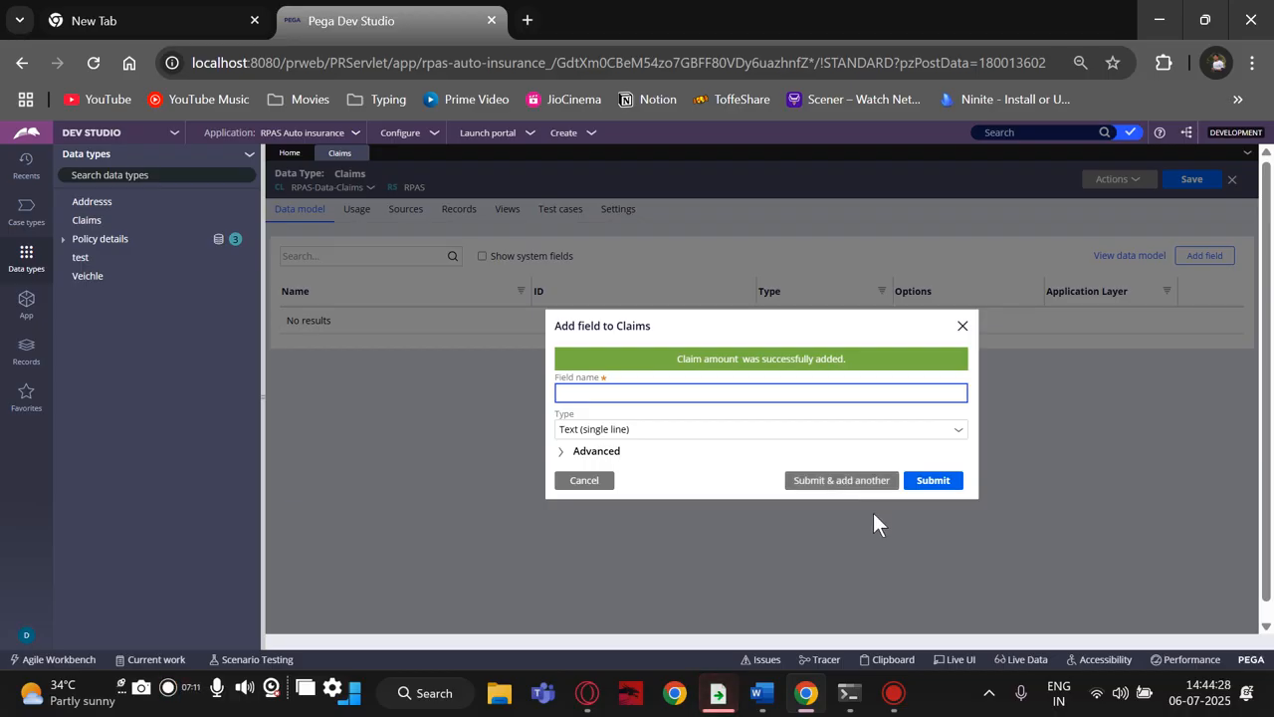
Step: Check the next required column in the Word document and enter Claimdate as the new field's name in Pega Dev Studio
click(768, 693)
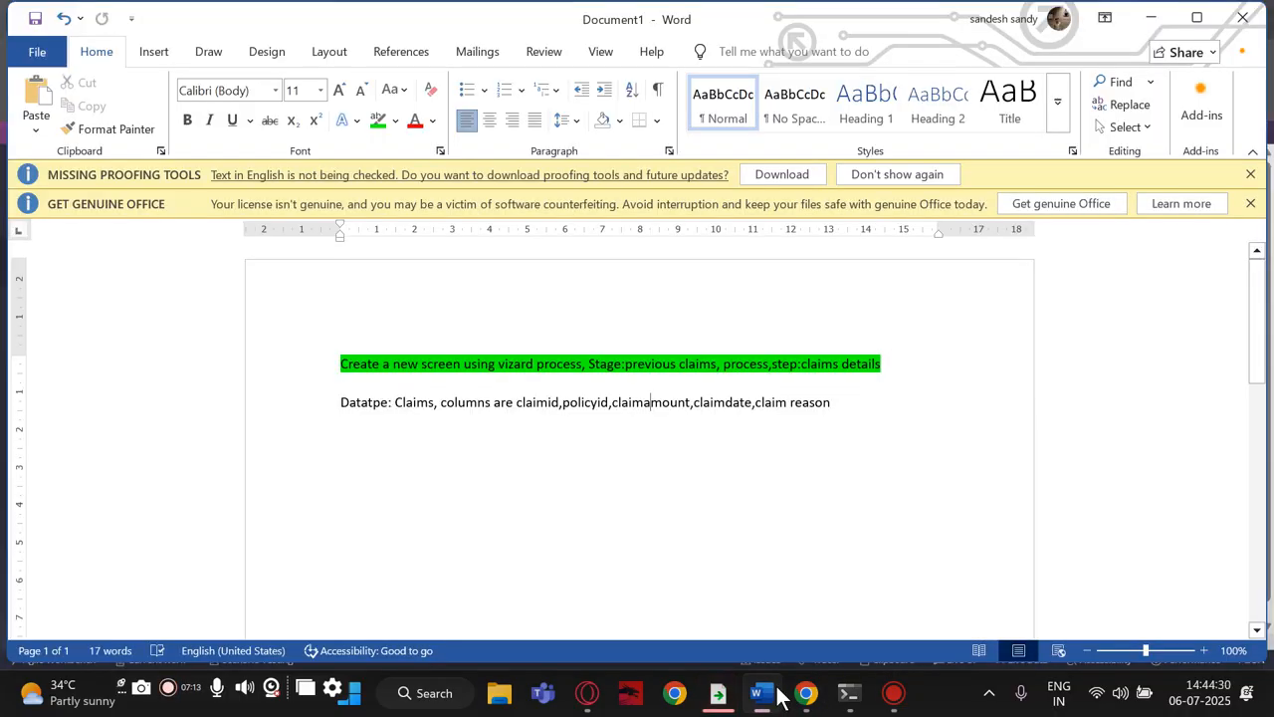
click(780, 693)
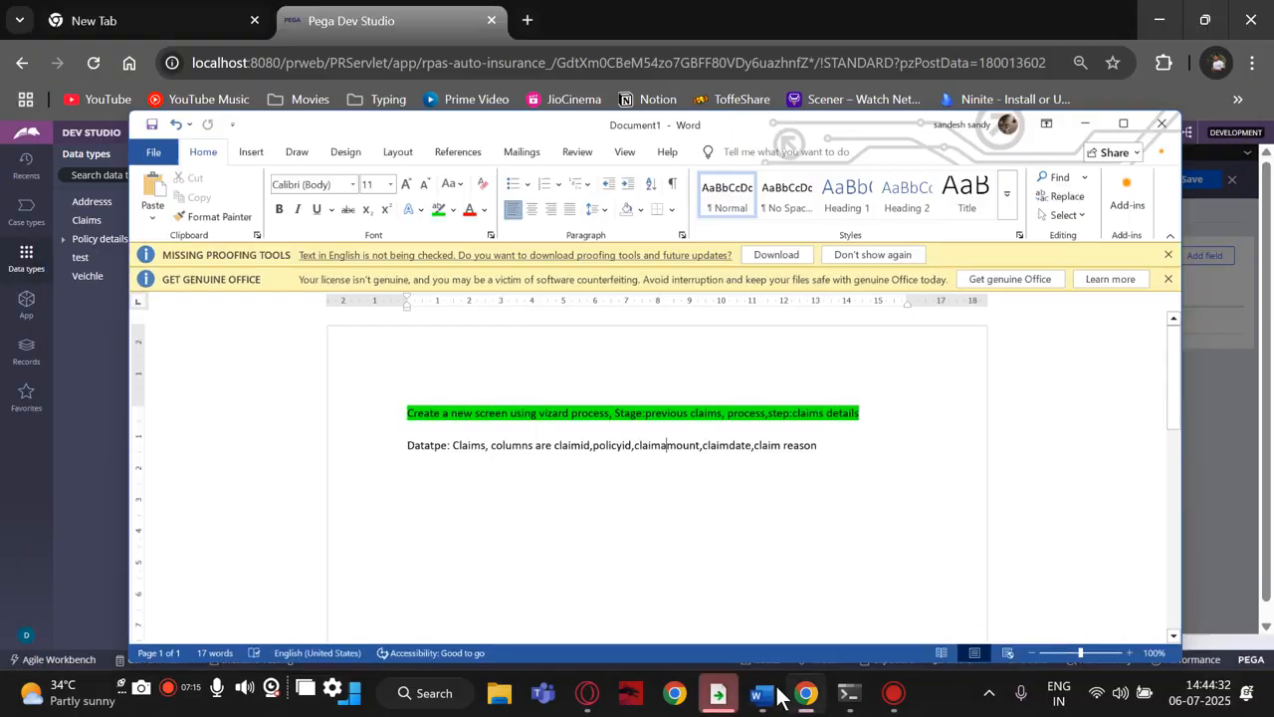
text(cl)
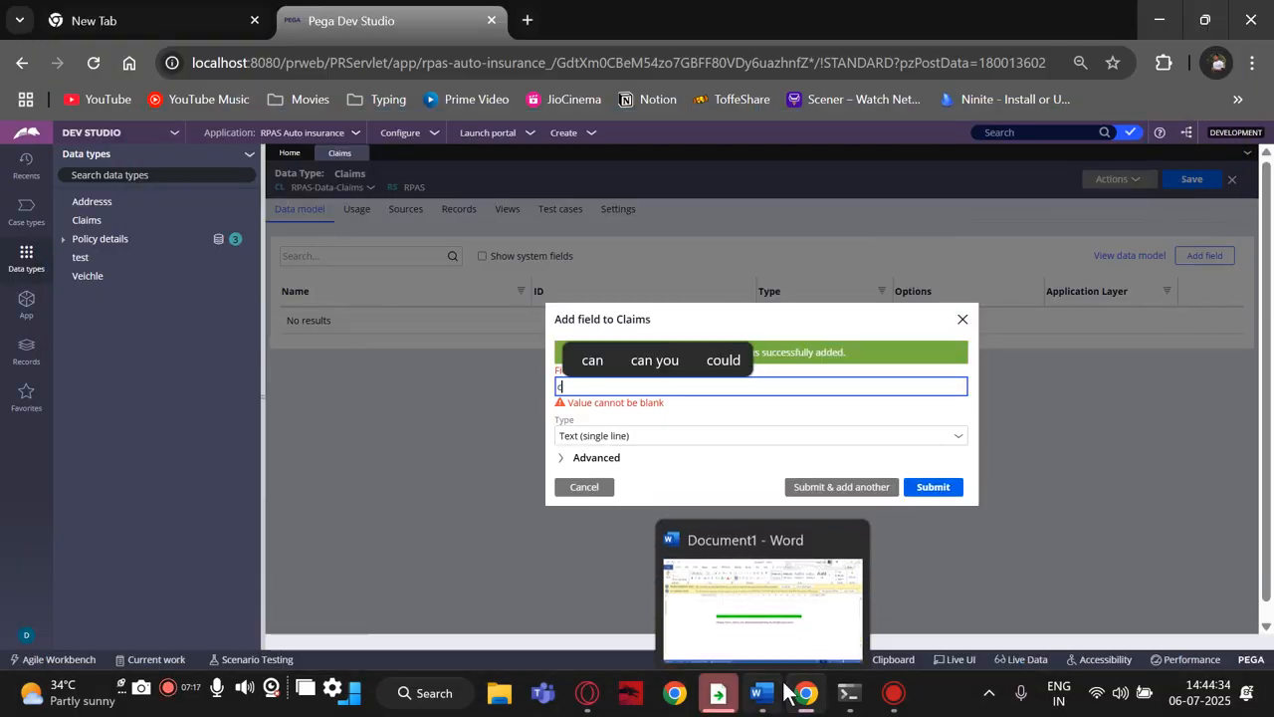
key(BackSpace)
key(BackSpace)
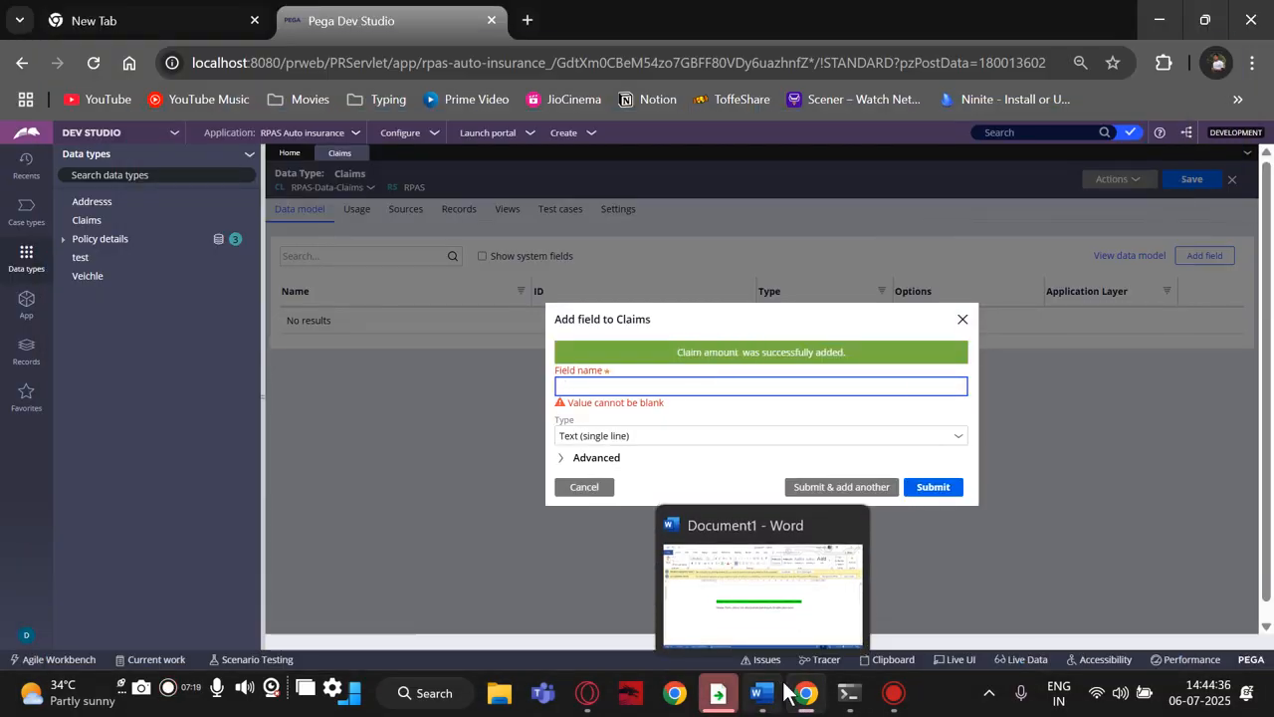
text(C)
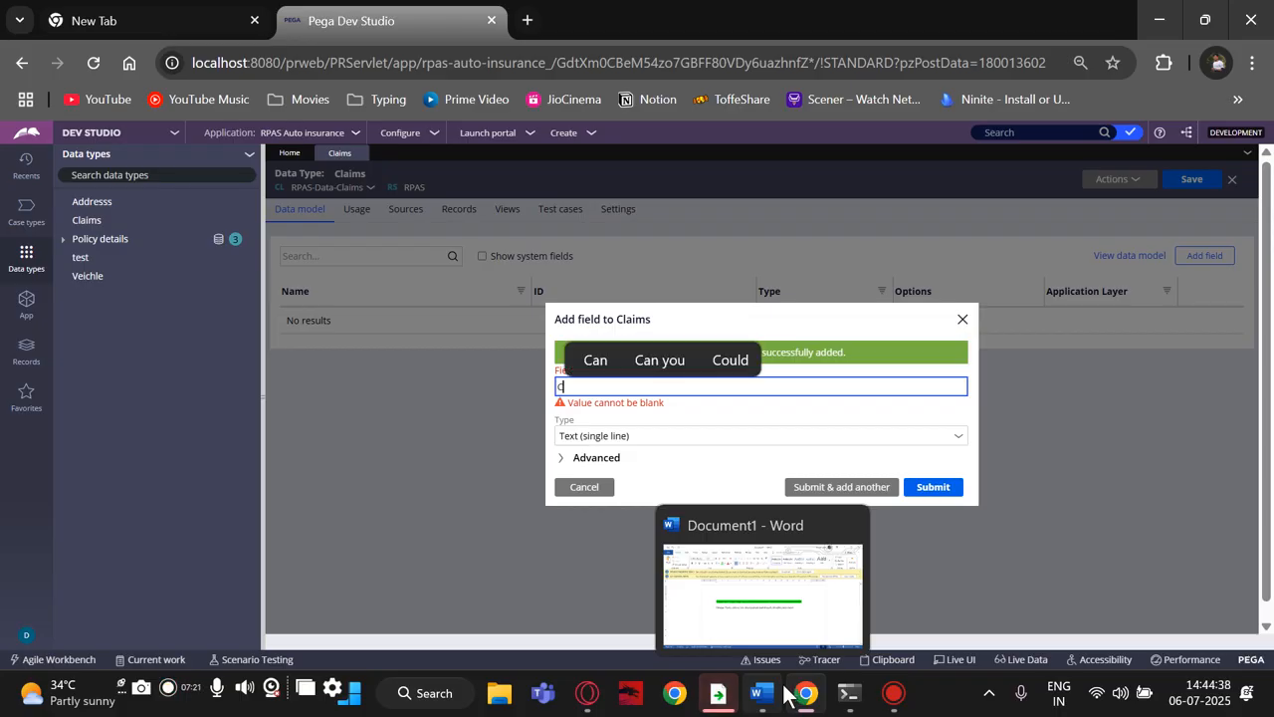
text(laimdate)
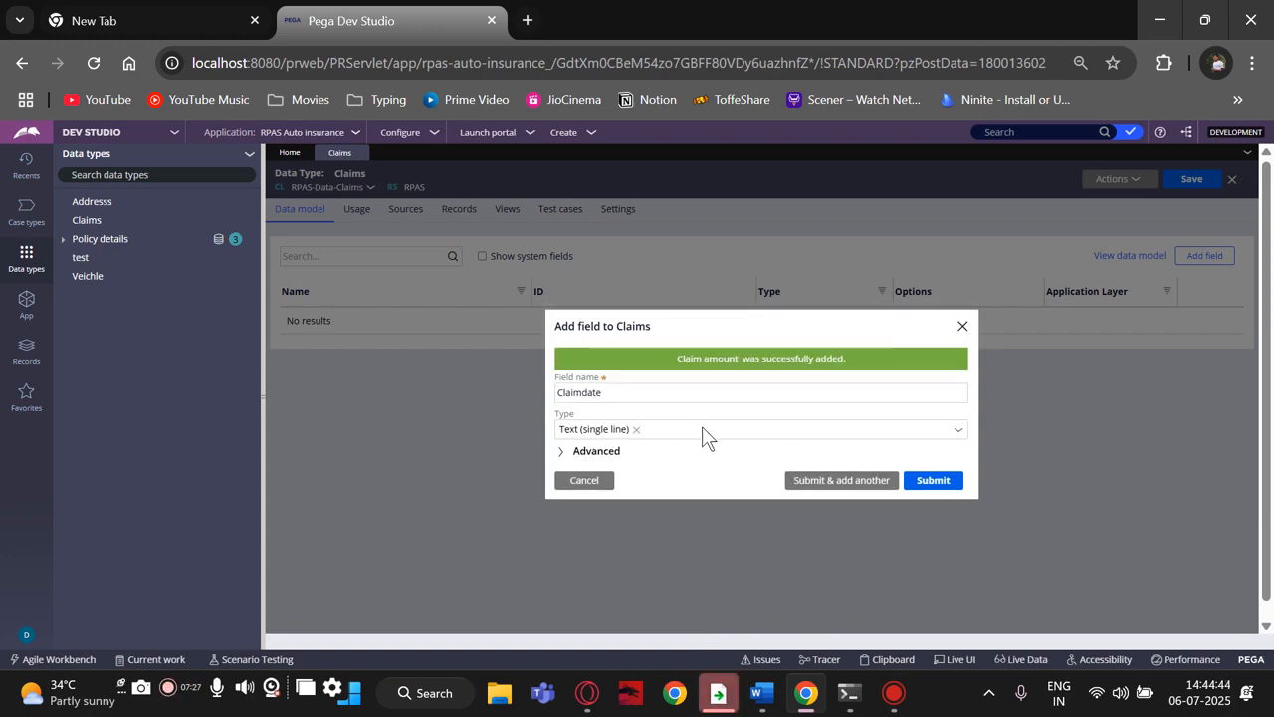
Step: Set the Claimdate field's type to Date only, add it to the Claims data type and continue with another field
click(939, 435)
scroll(711, 398, down, 2)
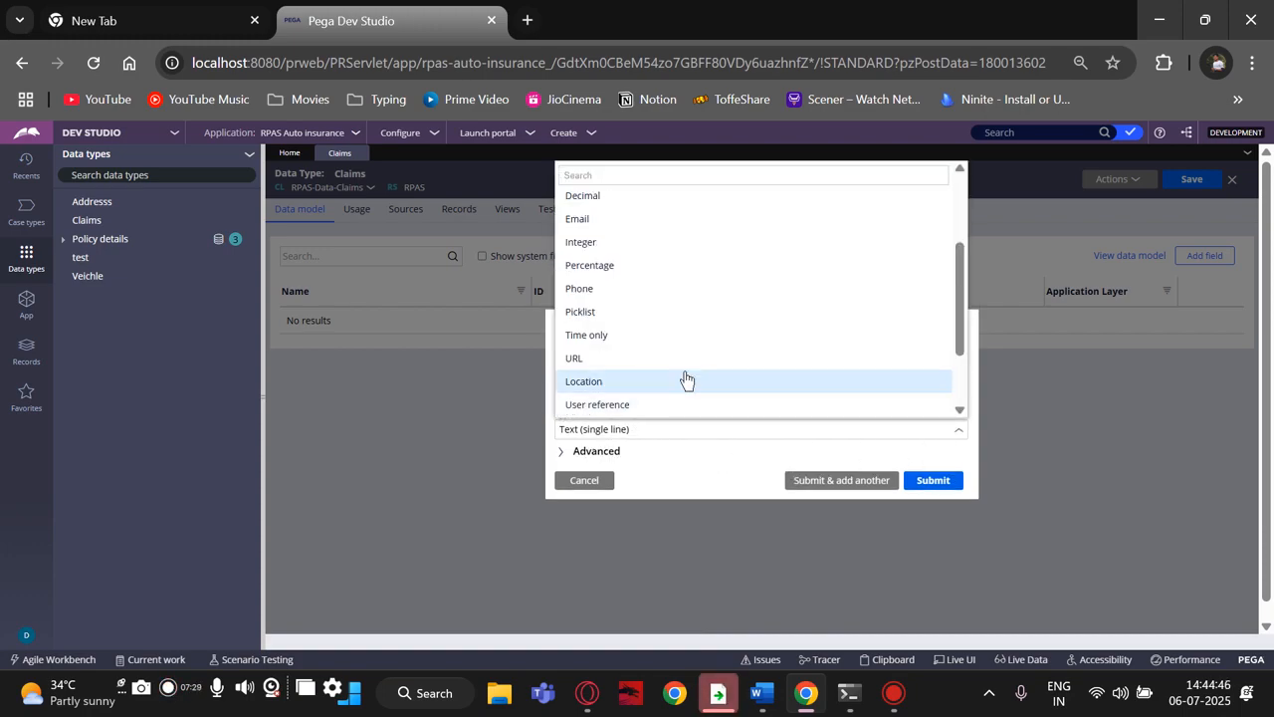
scroll(624, 326, down, 1)
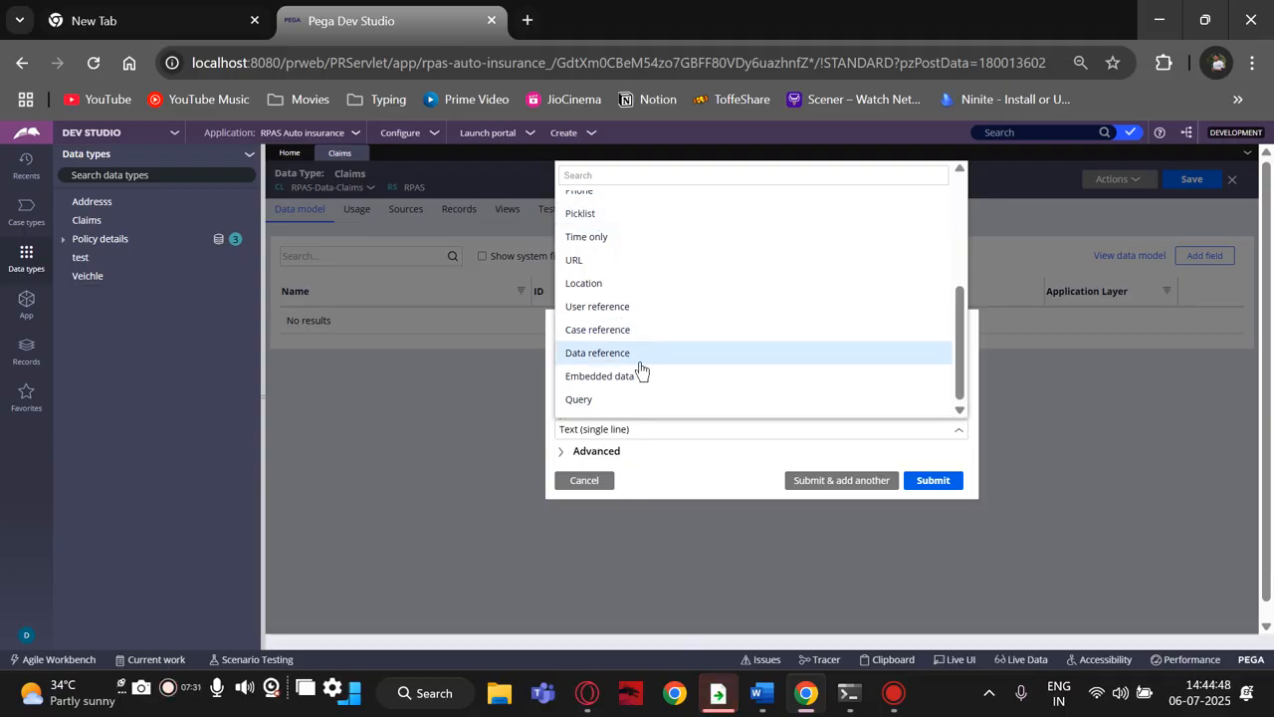
scroll(637, 387, up, 3)
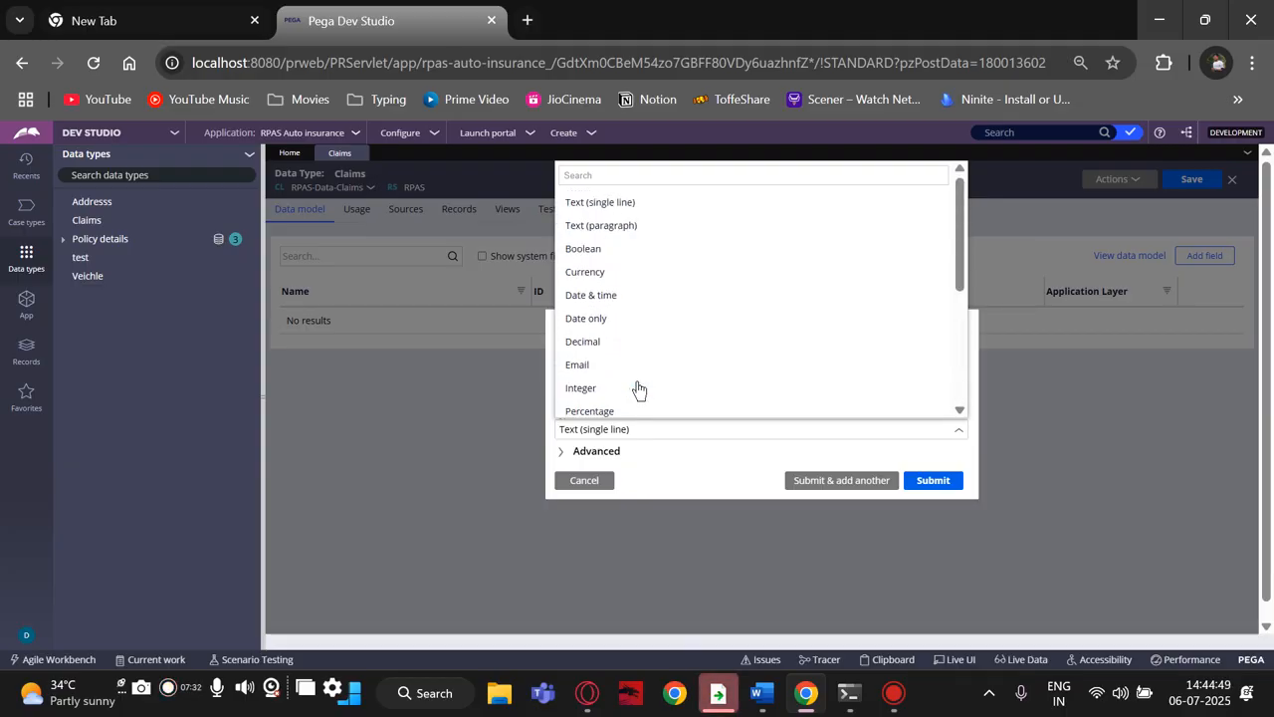
click(610, 318)
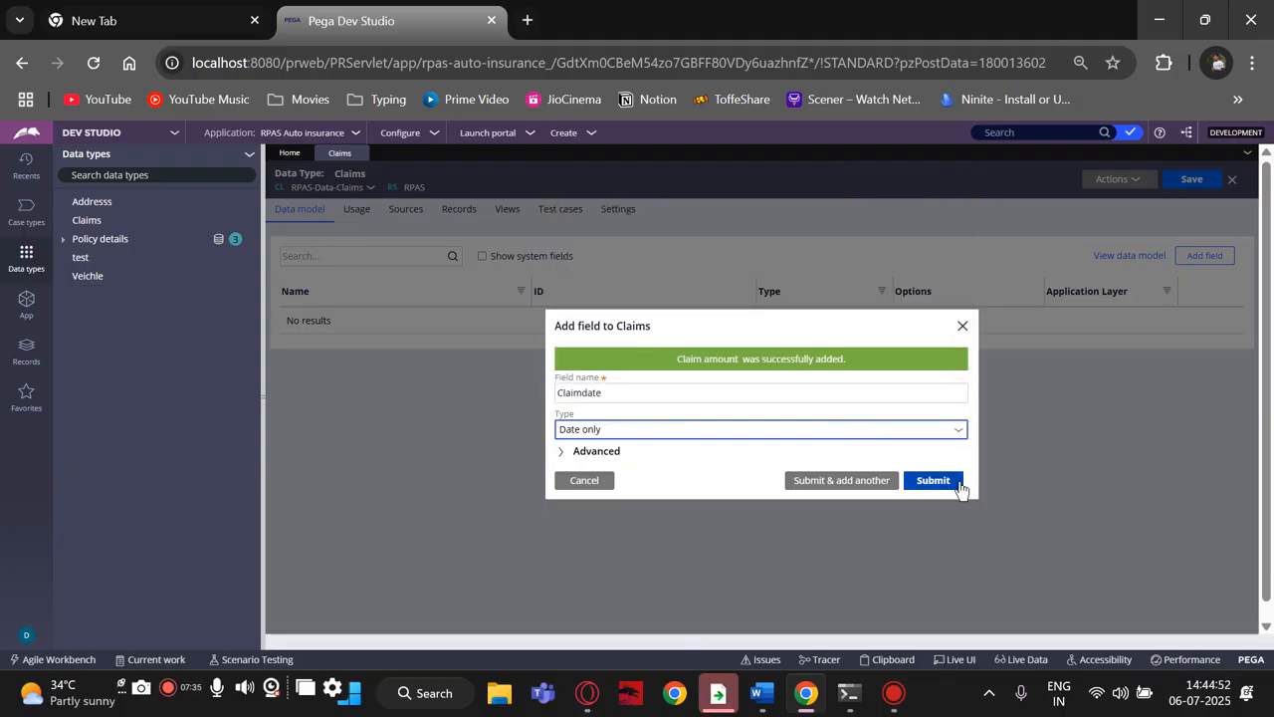
click(862, 481)
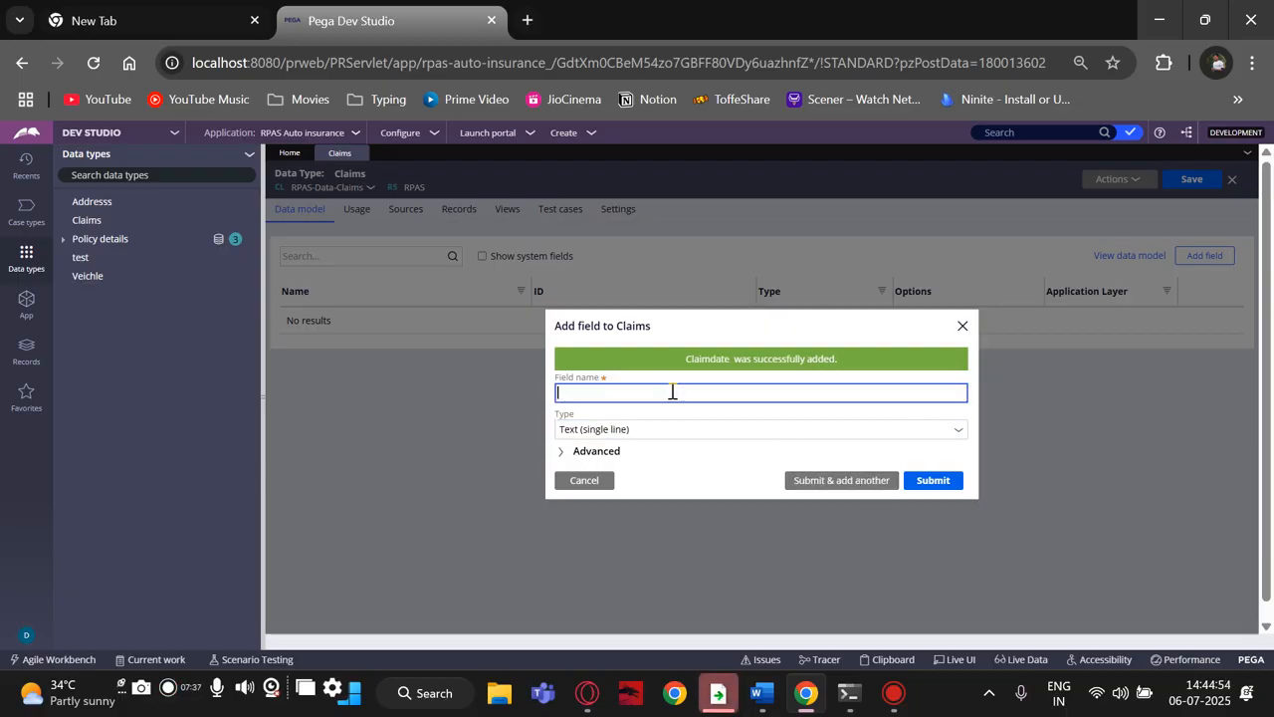
Step: Add a single-line text field named Claim Reason to the Claims data type and finish adding fields
text(Clai)
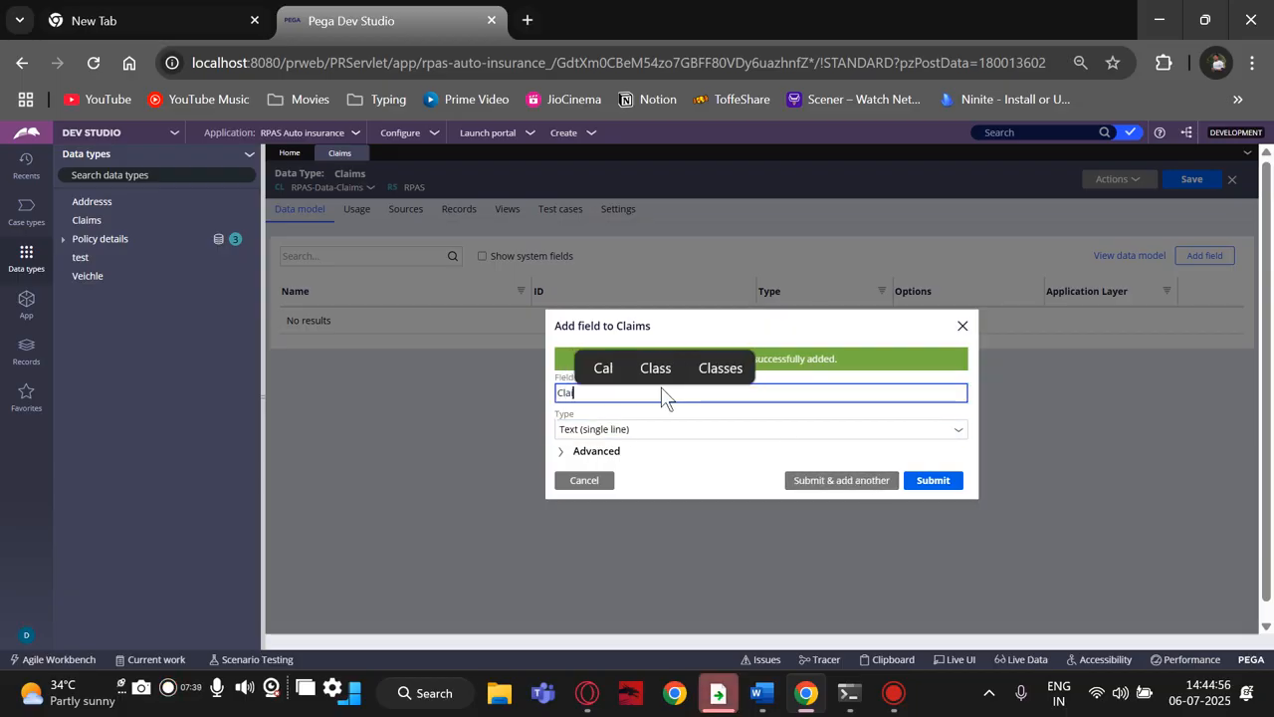
text(m Re)
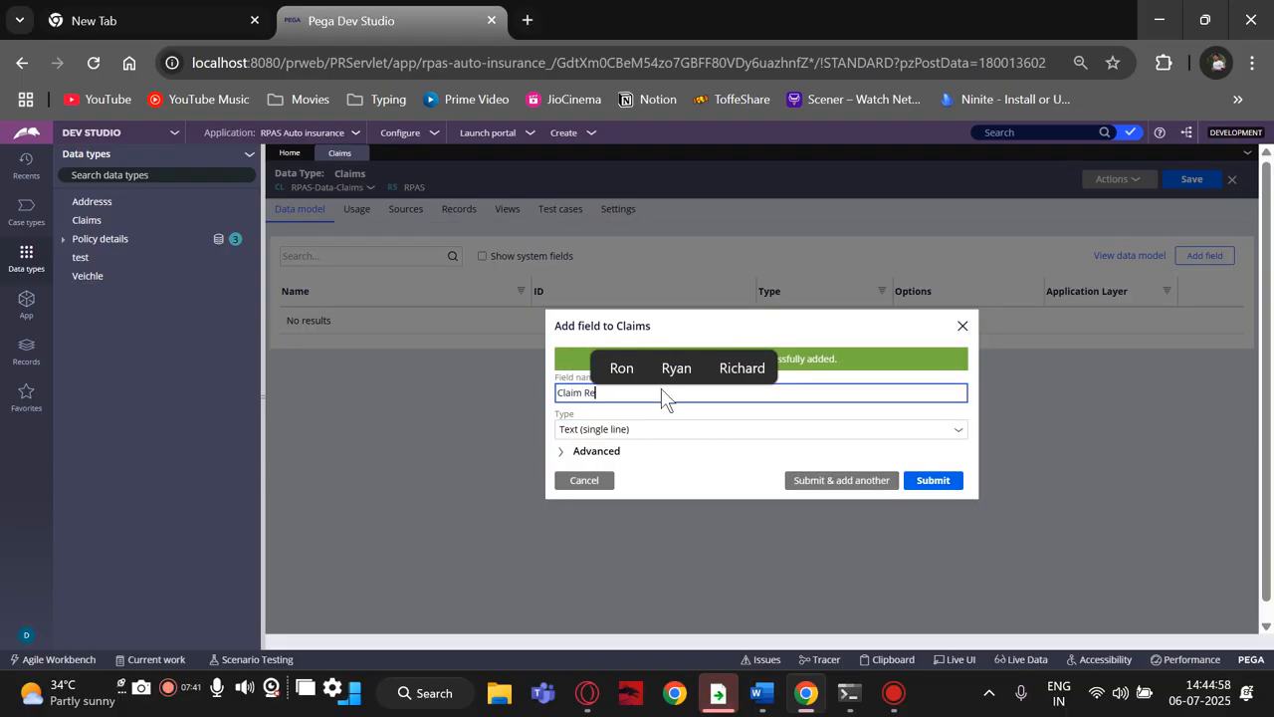
text(ason)
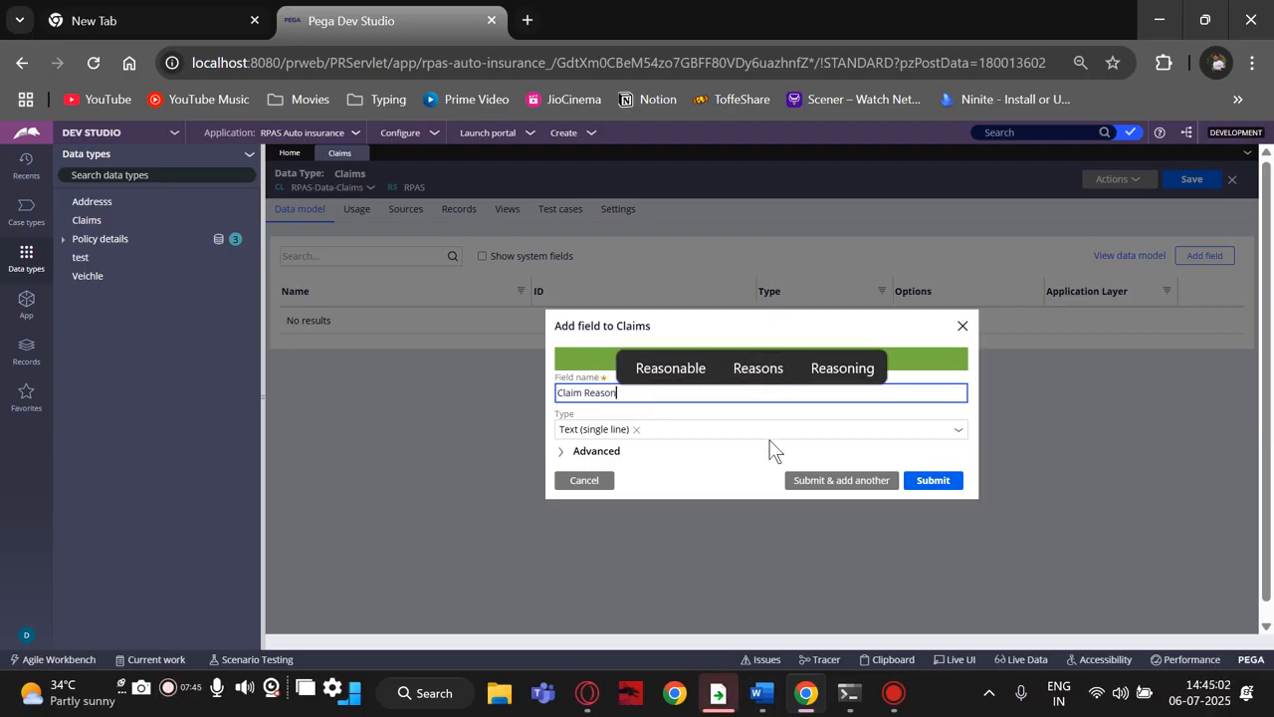
click(920, 486)
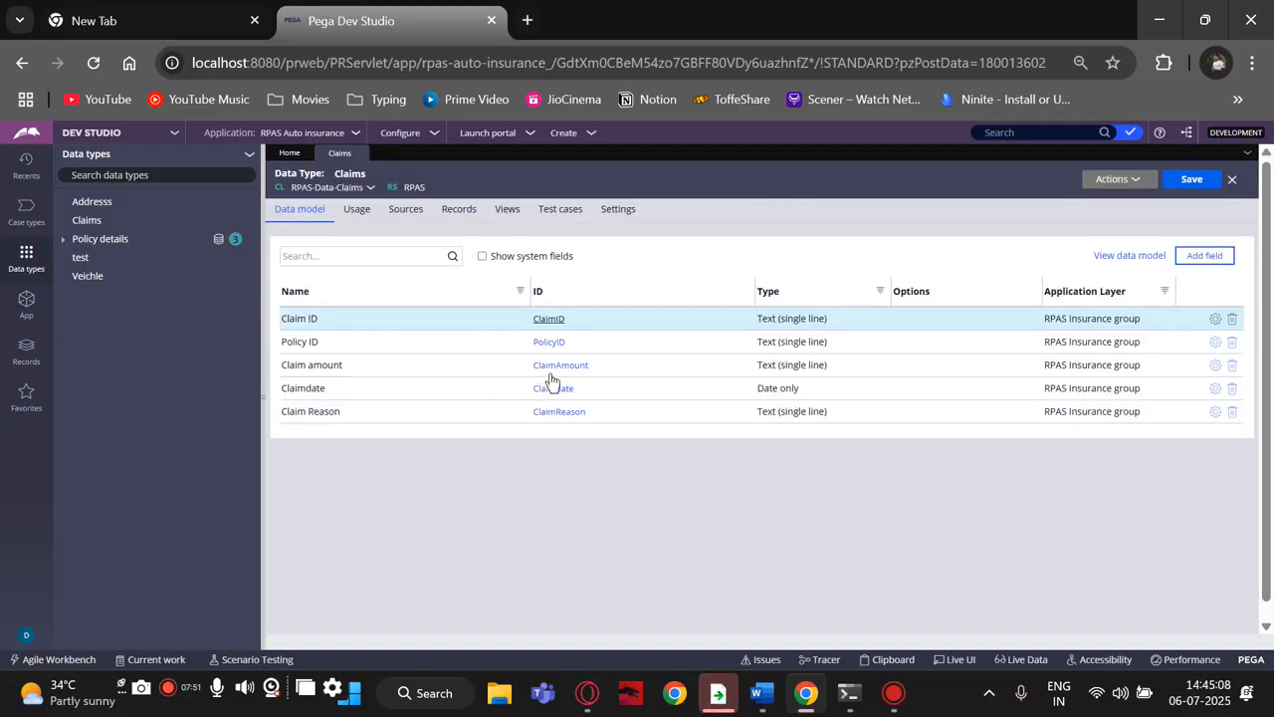
Step: Try to change the type of the Claim amount field in its configuration
click(1216, 366)
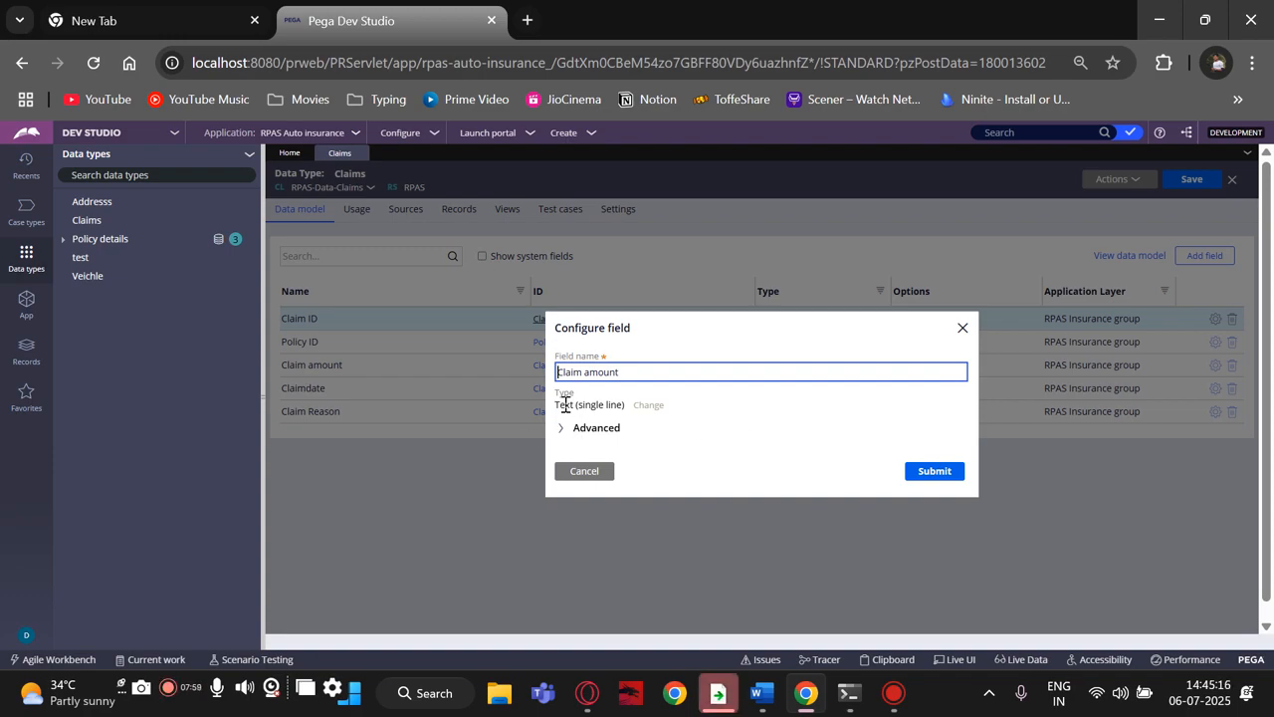
click(653, 409)
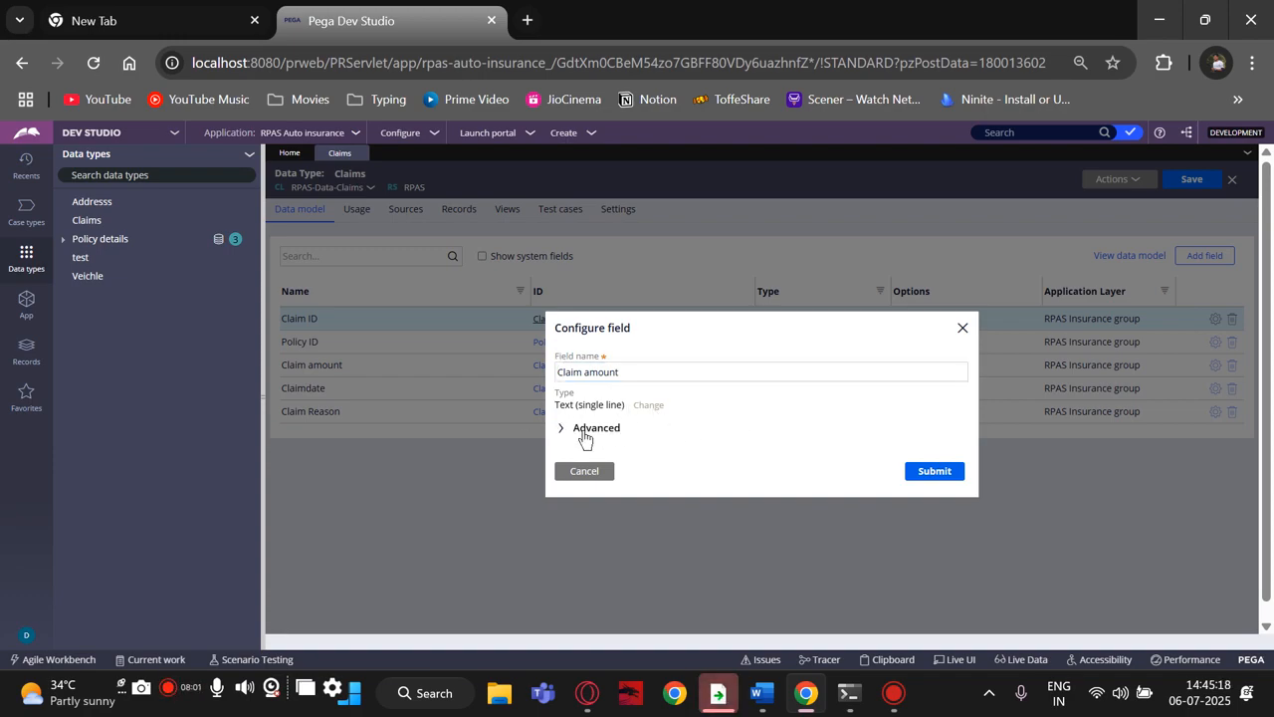
click(584, 430)
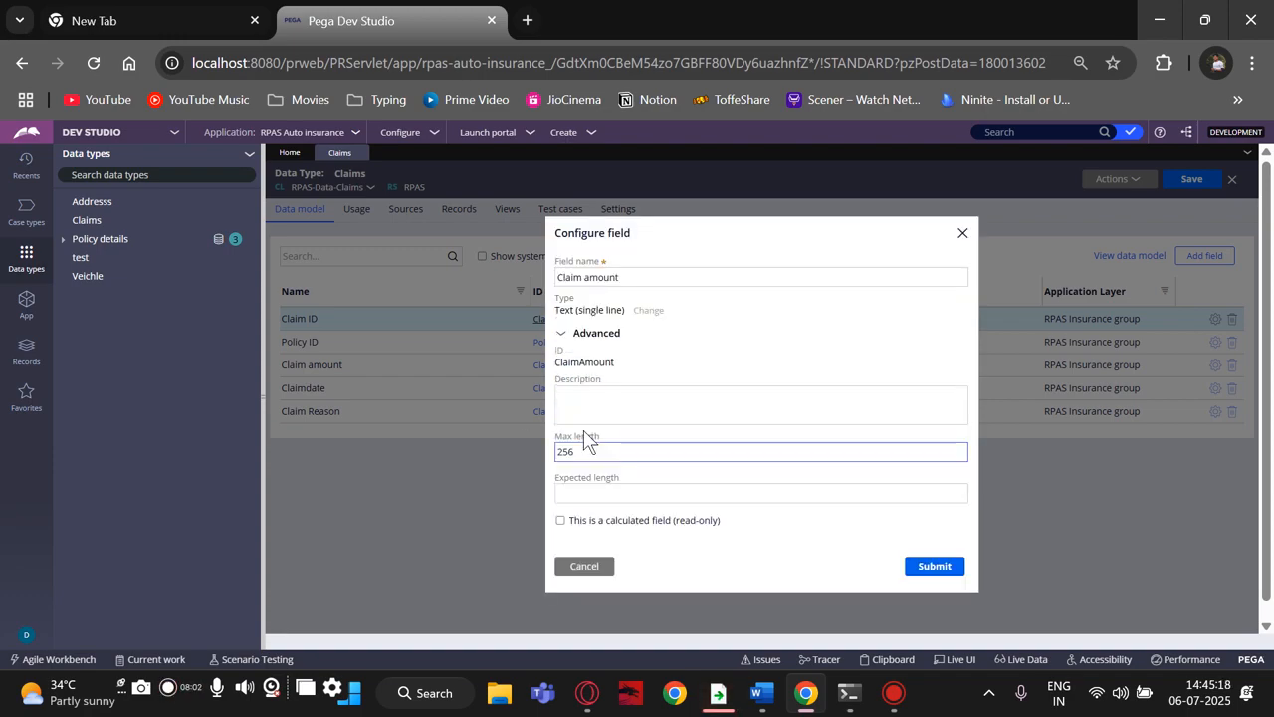
double_click(592, 310)
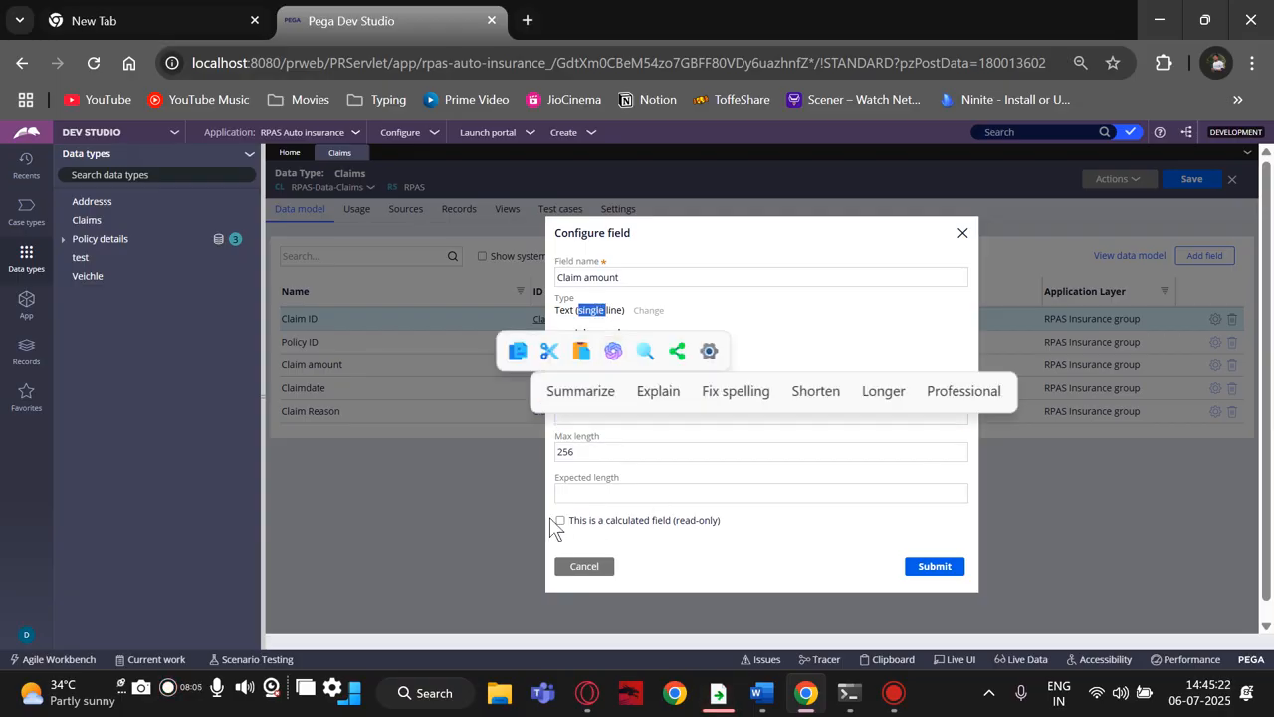
click(528, 504)
click(595, 565)
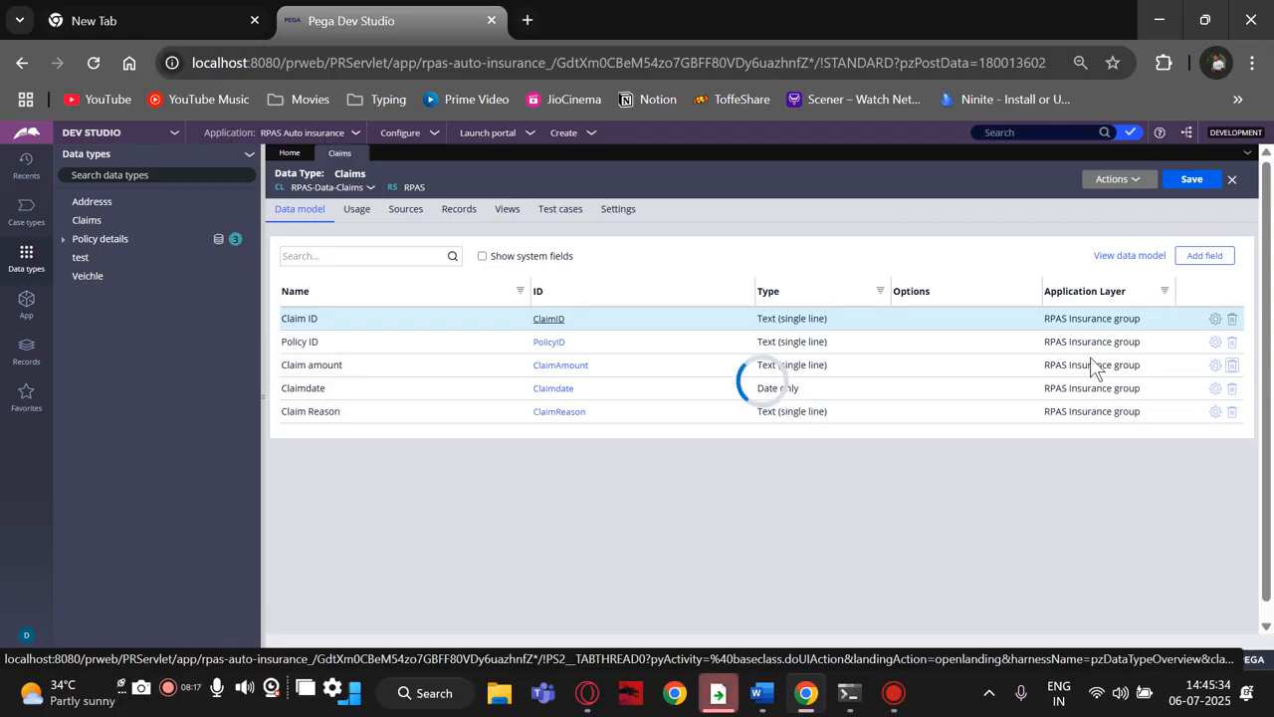
Step: Add a Currency field named Claim amounts to the Claims data type and save the data type
click(1201, 258)
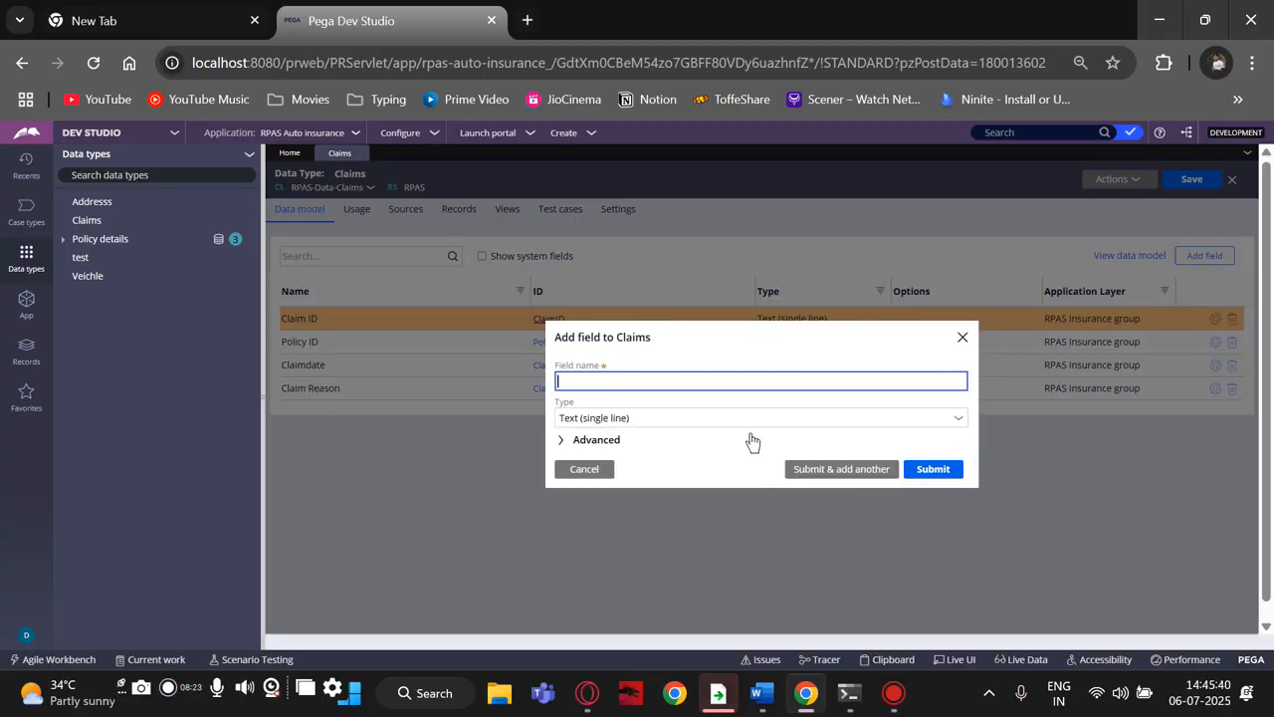
text(Claim amoun)
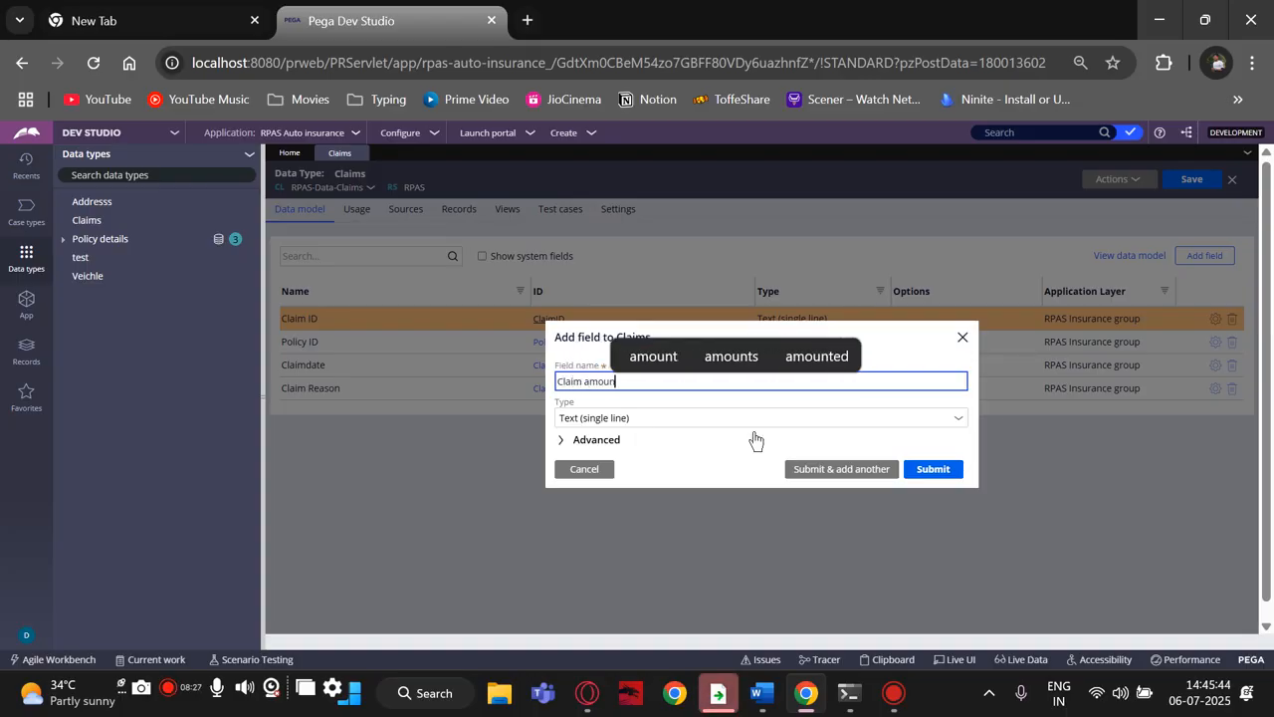
text(t)
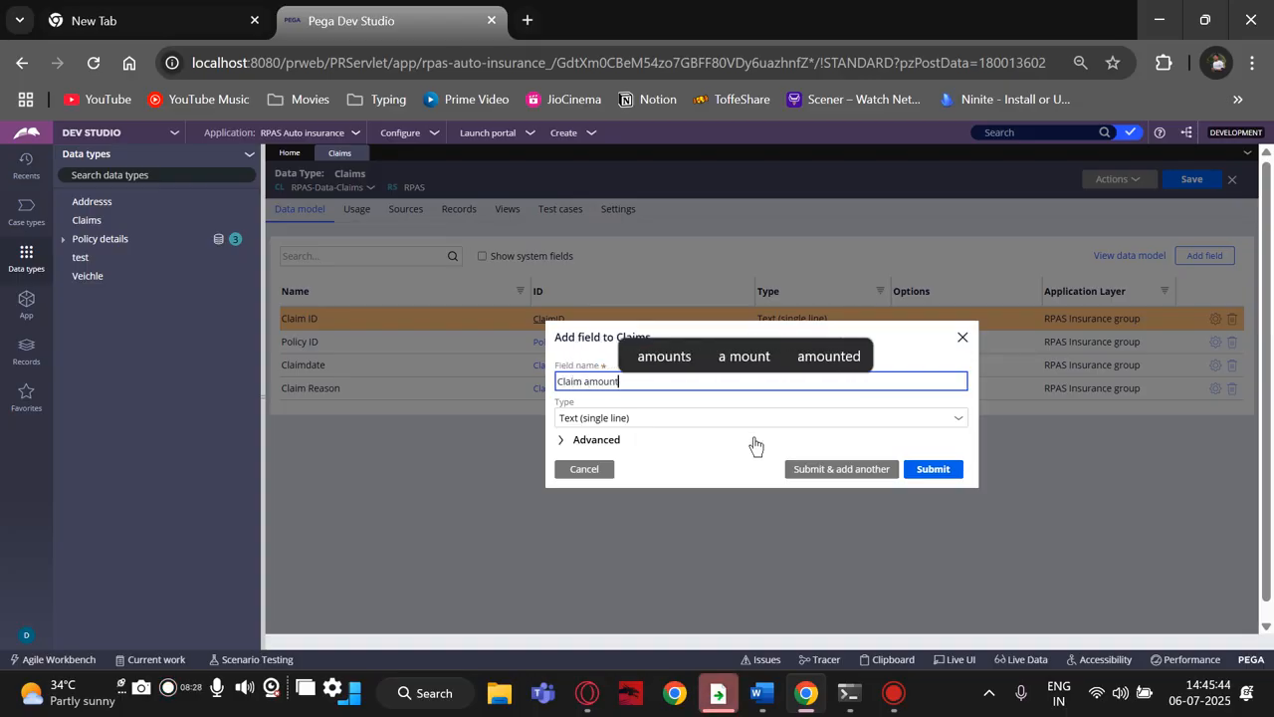
click(665, 357)
click(629, 418)
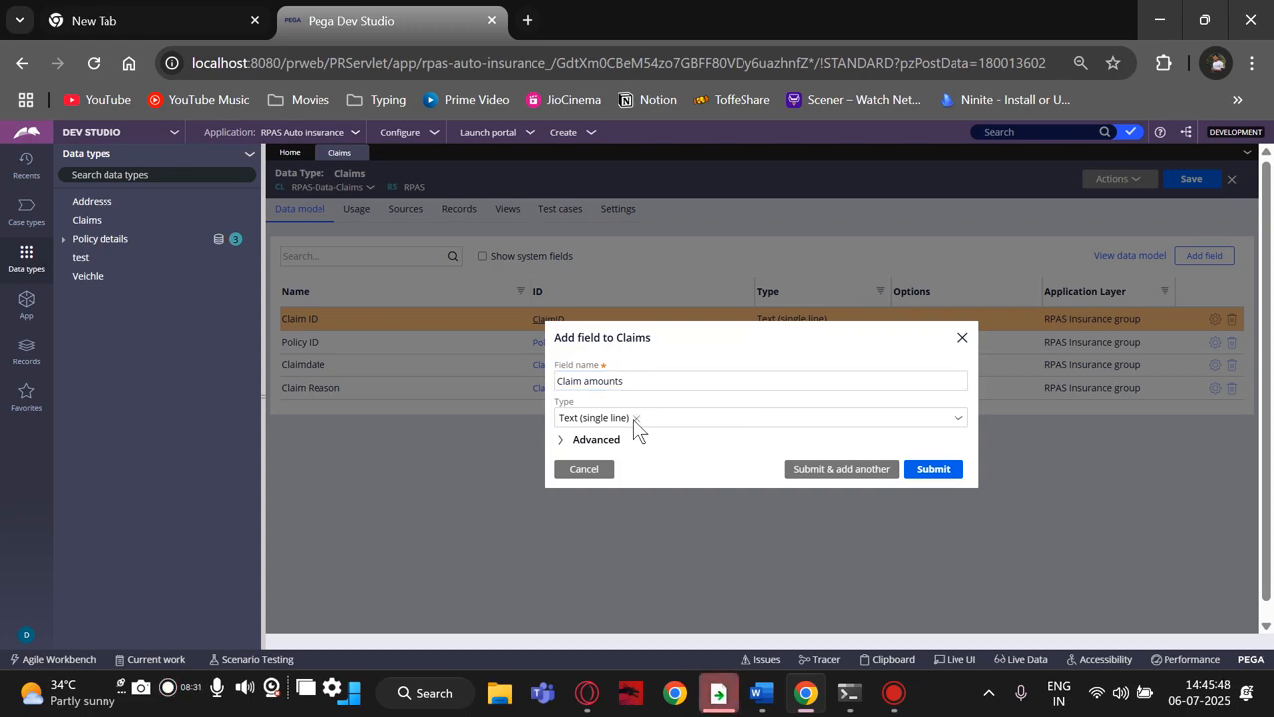
click(955, 419)
scroll(704, 322, down, 5)
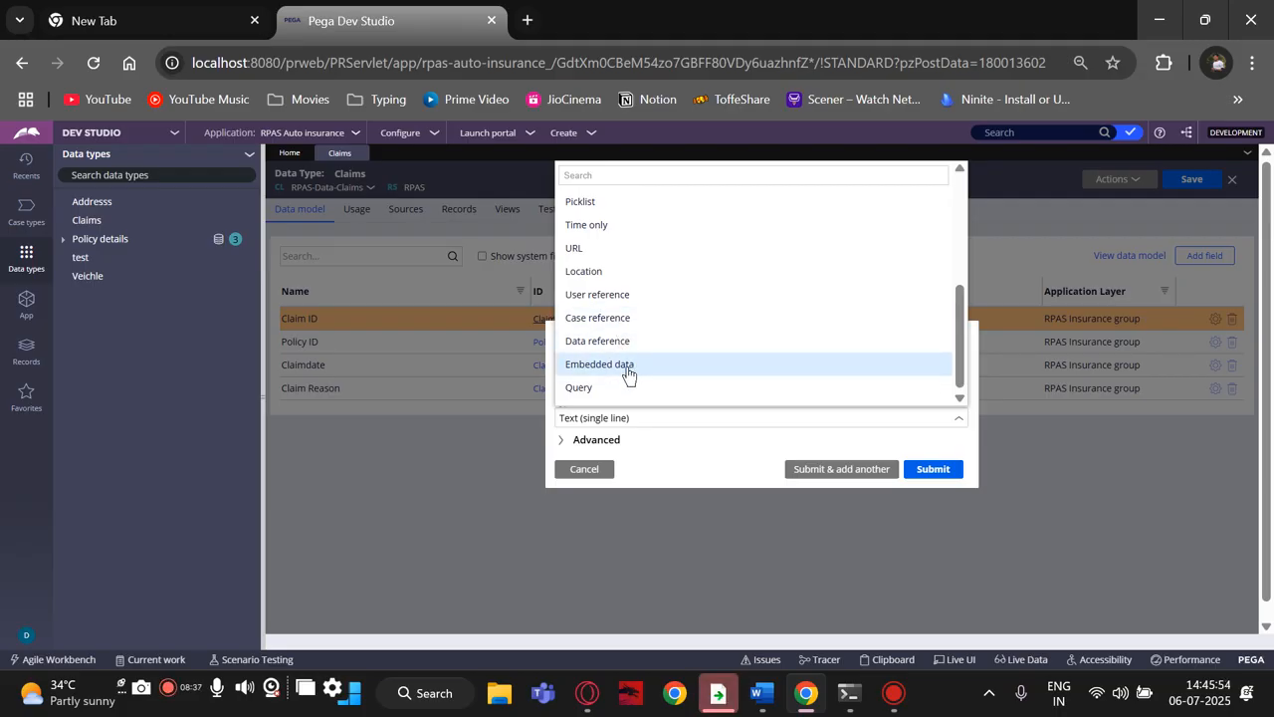
scroll(628, 374, down, 1)
scroll(619, 356, up, 5)
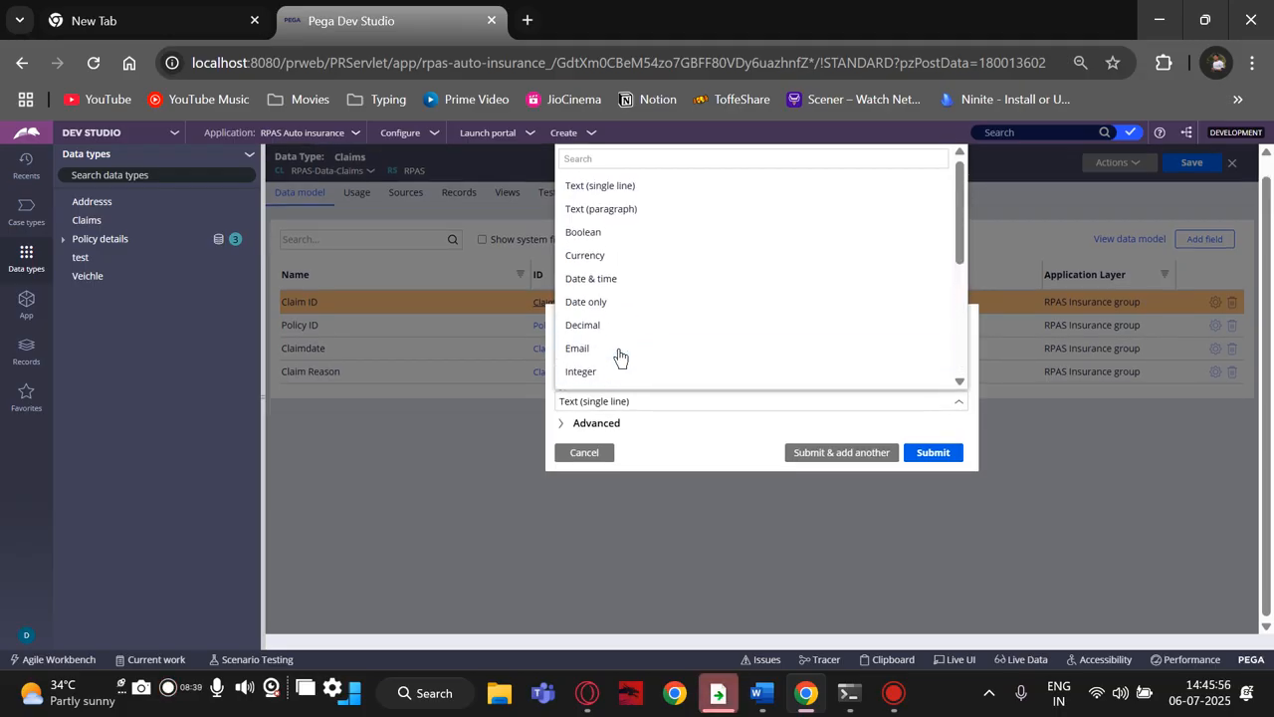
click(582, 256)
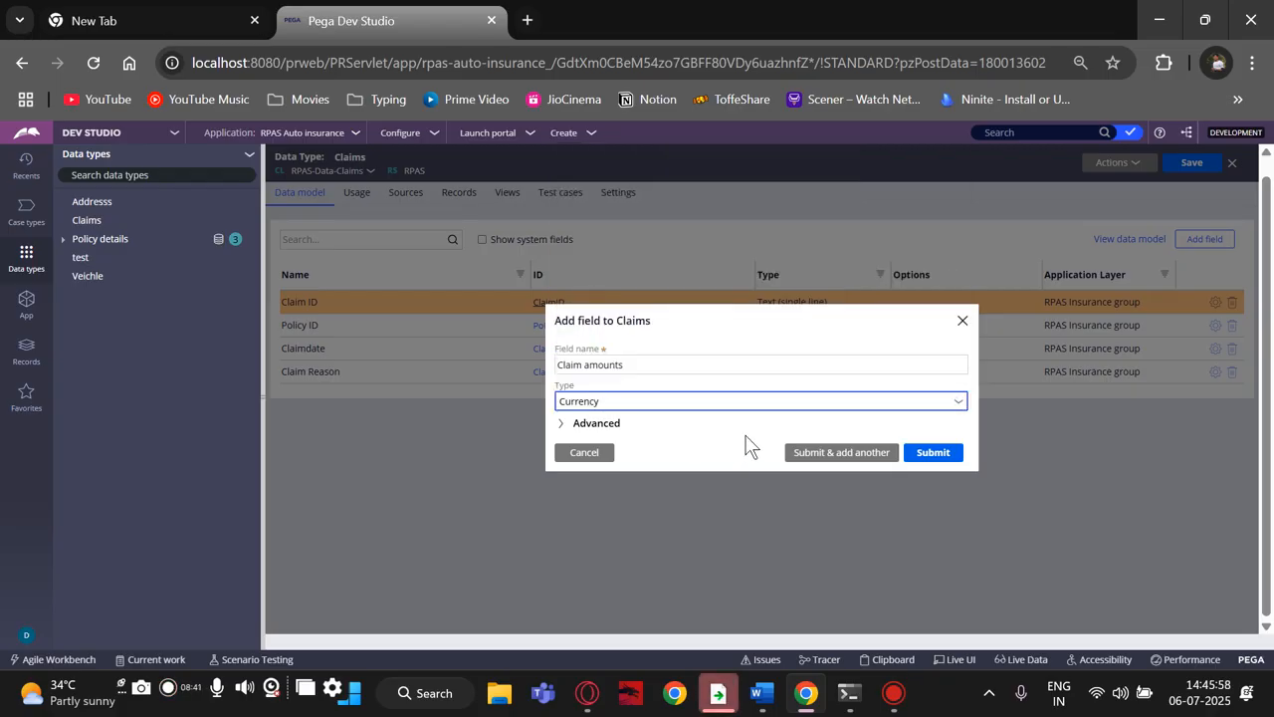
click(925, 455)
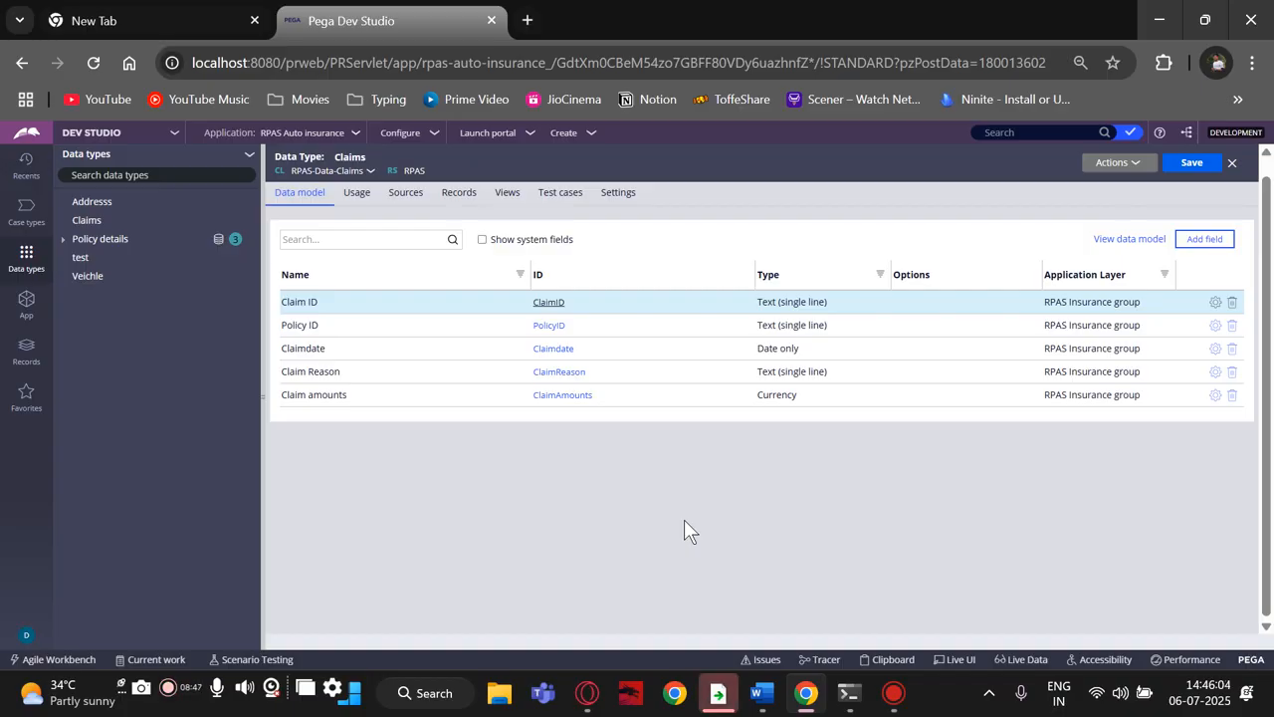
click(1196, 162)
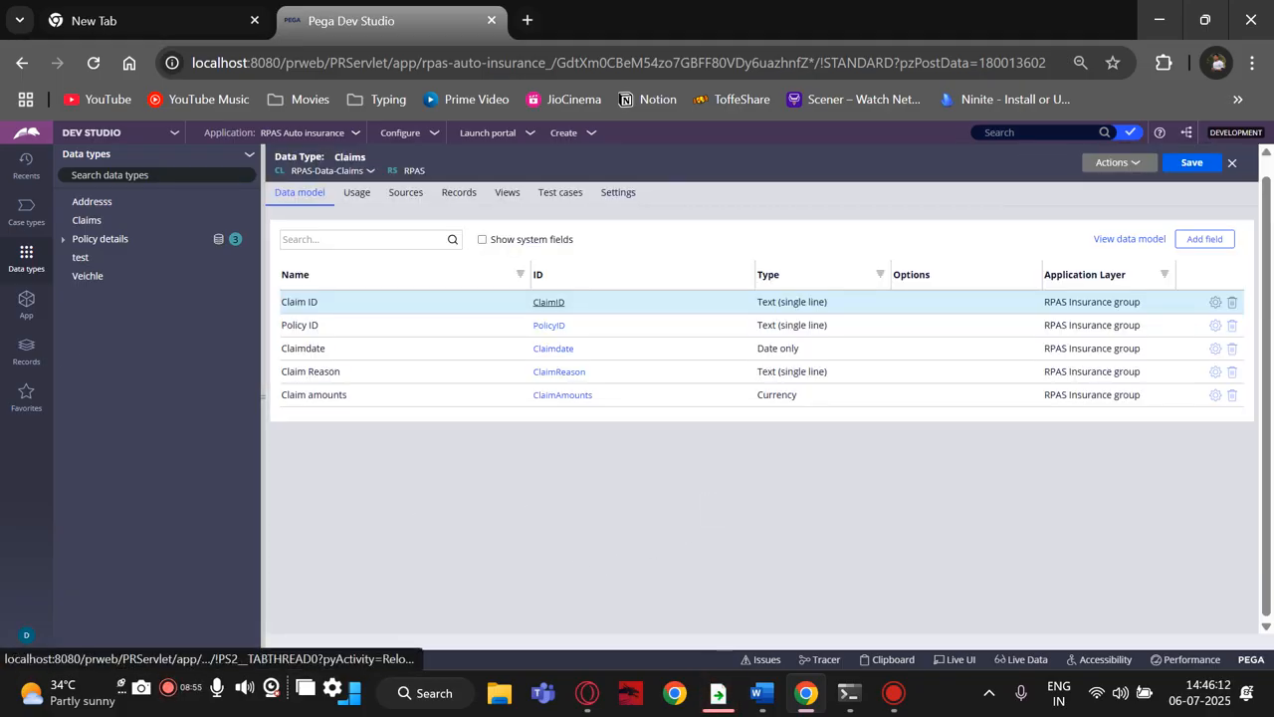
Step: Show the RPAS-Data class and its child classes in the application's class explorer
click(32, 313)
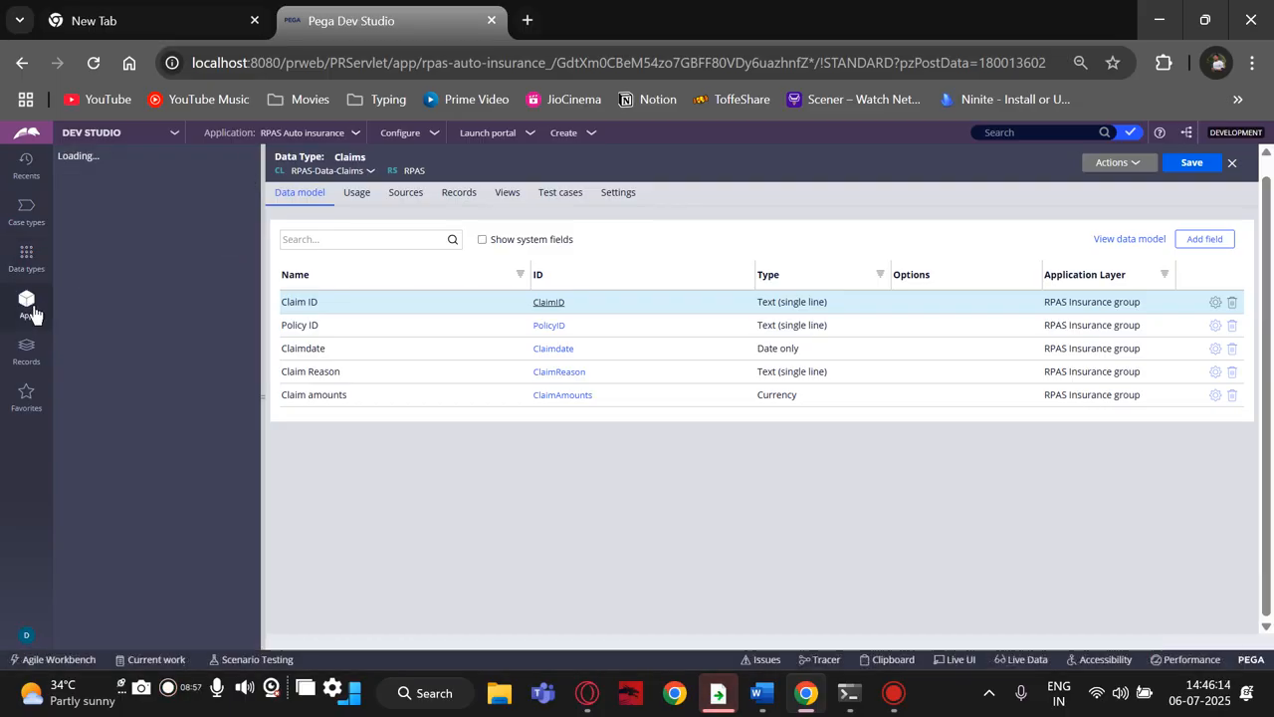
click(141, 207)
drag(101, 208, 202, 206)
key(BackSpace)
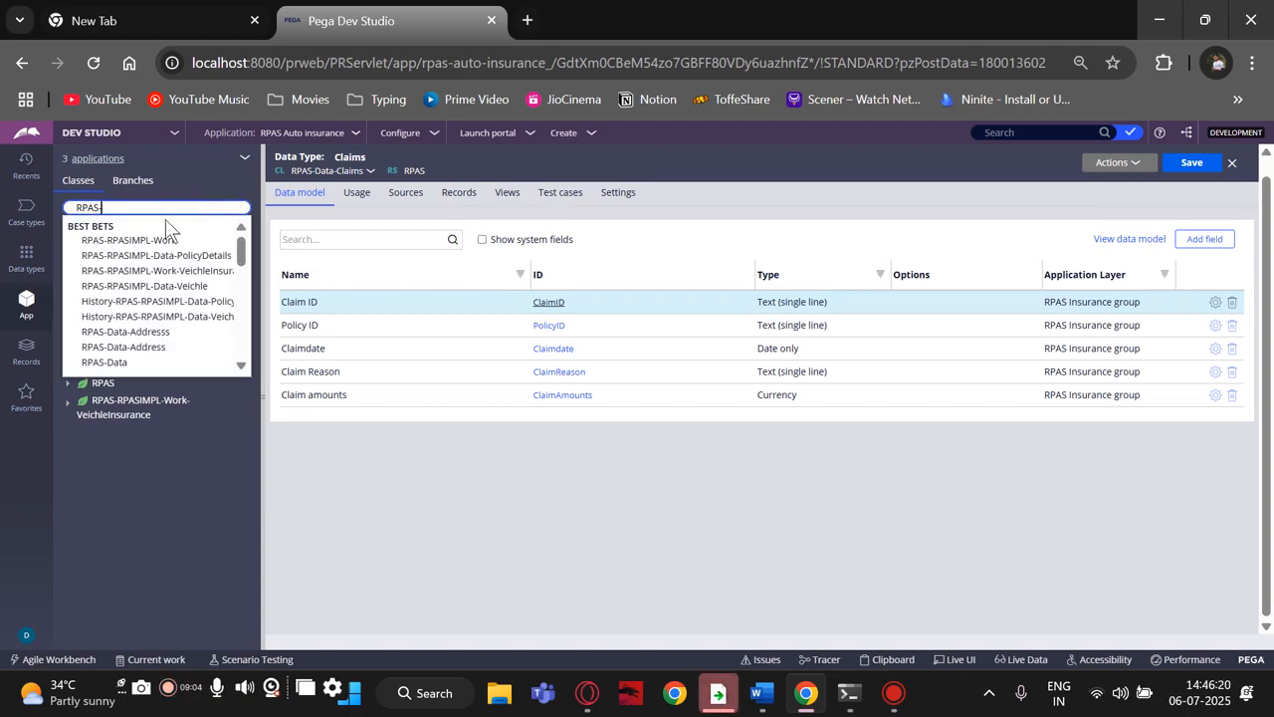
click(114, 361)
Step: Expand the Claims class down to its data model properties to check the fields, and save the Claims data type
mouse_move(141, 237)
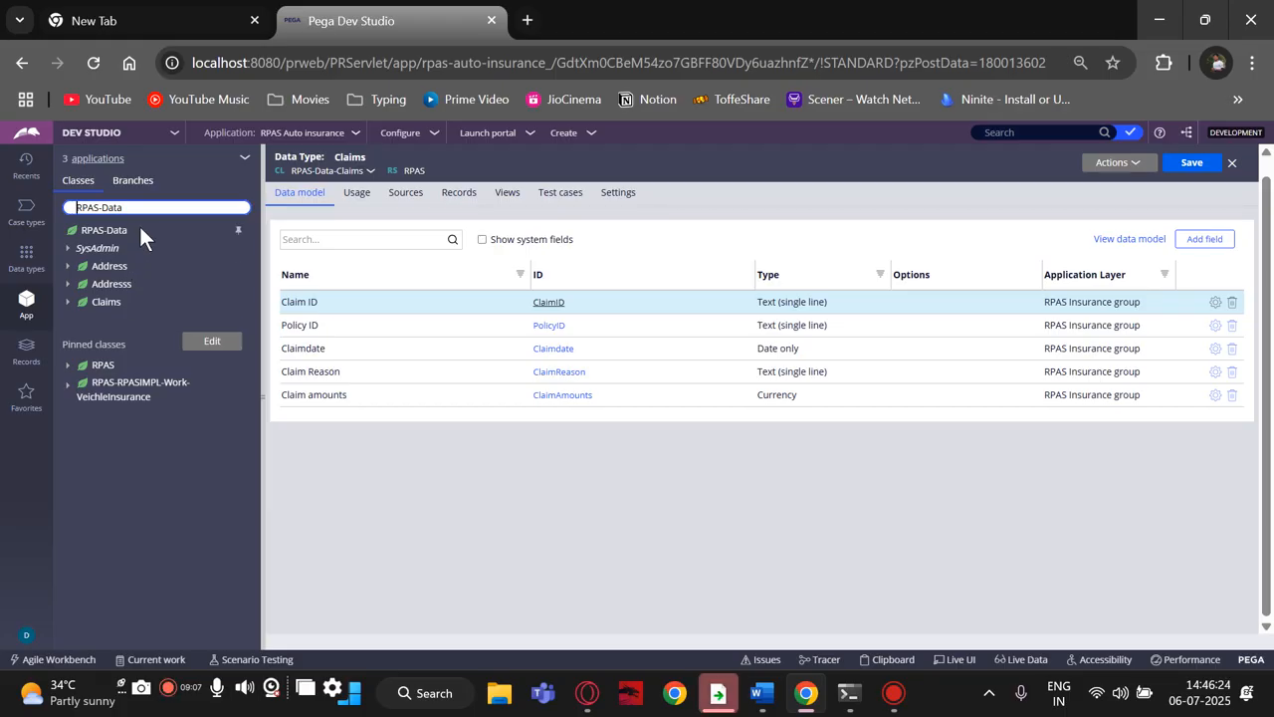
click(67, 303)
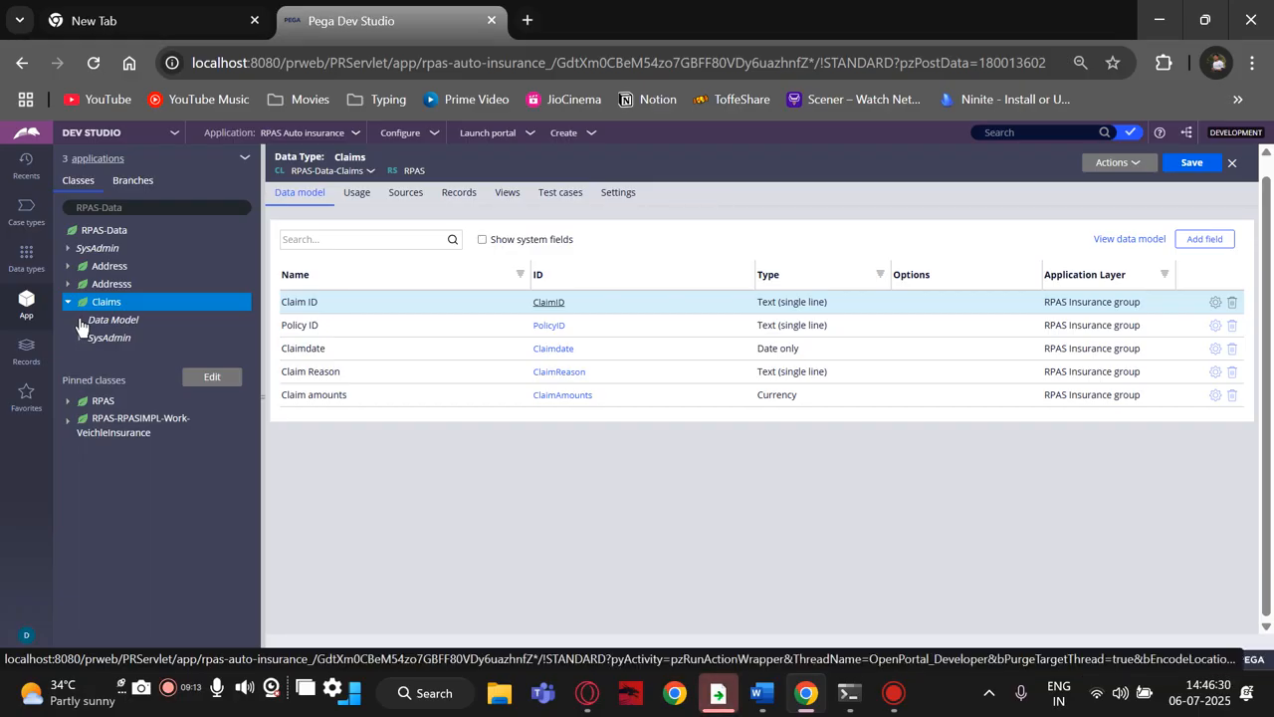
click(80, 326)
click(96, 343)
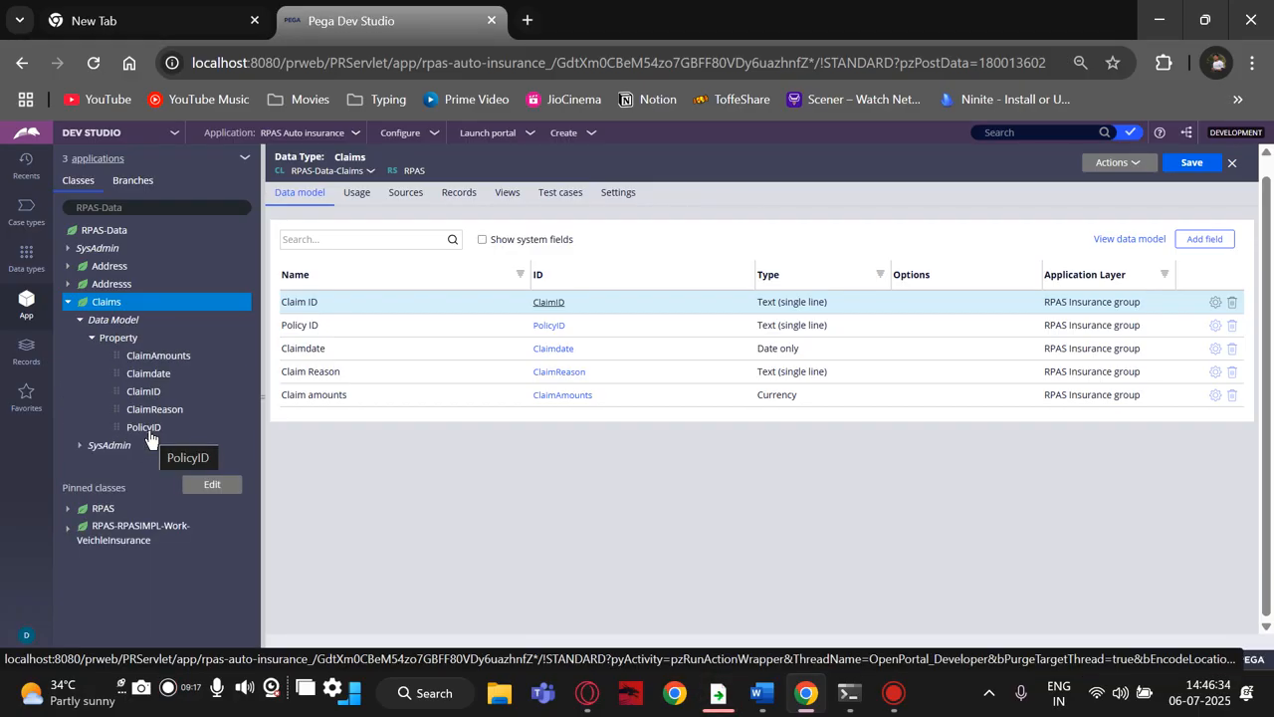
click(1185, 164)
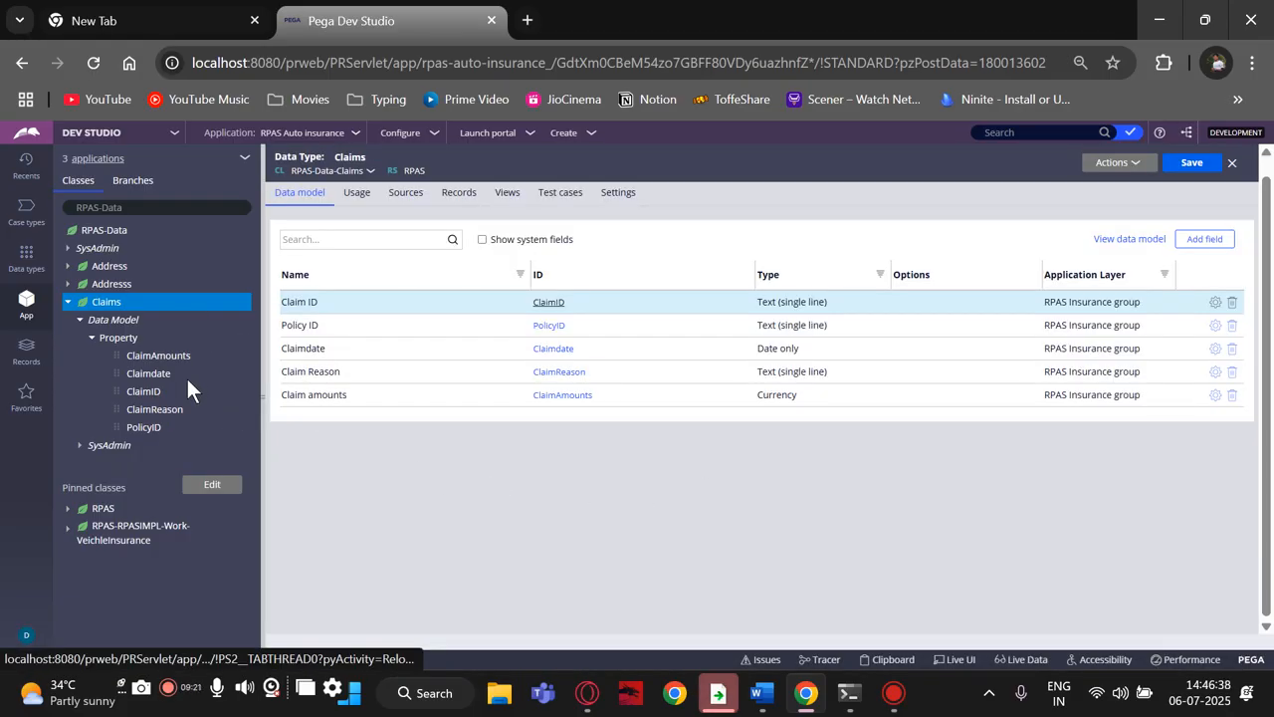
Step: Add a new stage to the veichle insurance case life cycle and place it between Vehicle info and Case completed
click(27, 211)
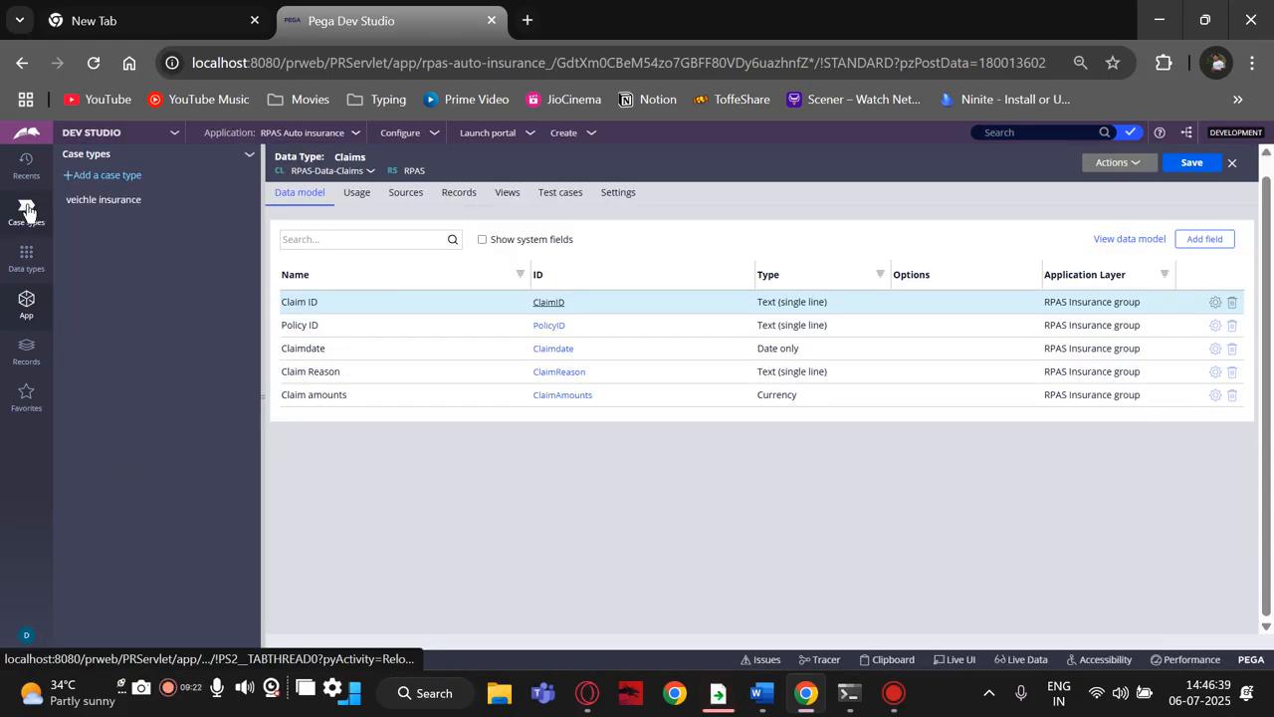
click(105, 200)
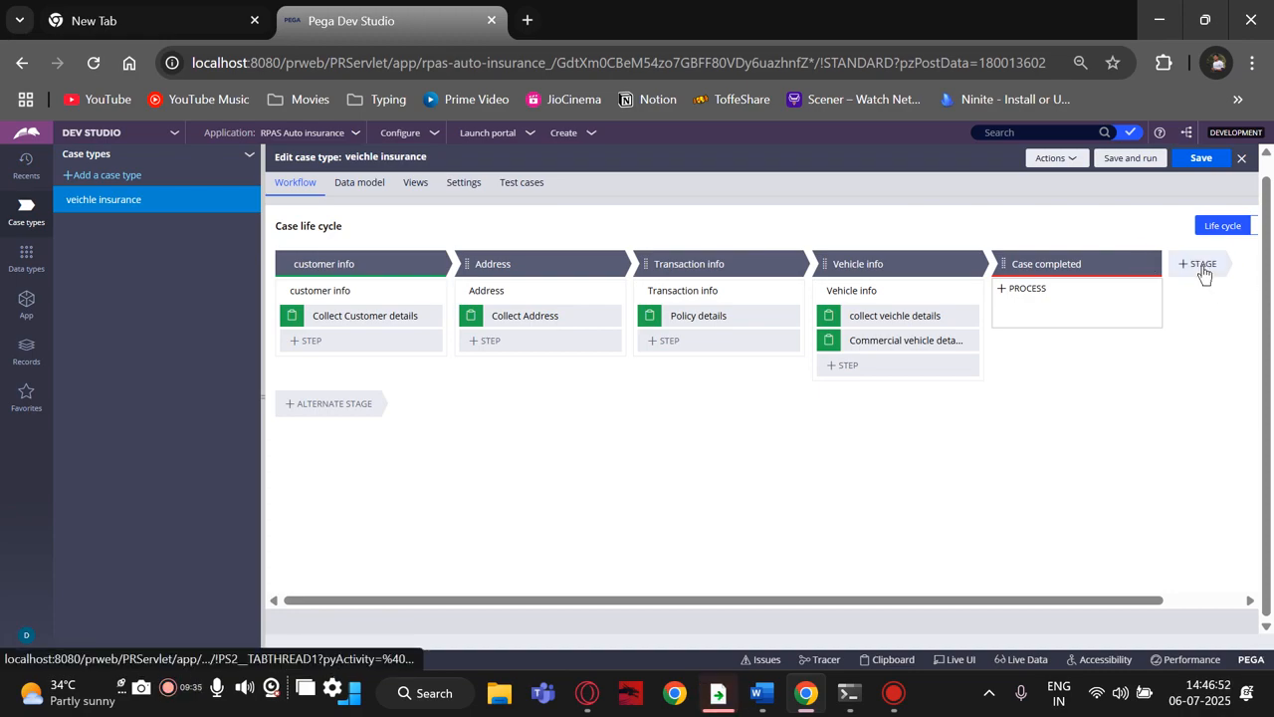
click(1203, 265)
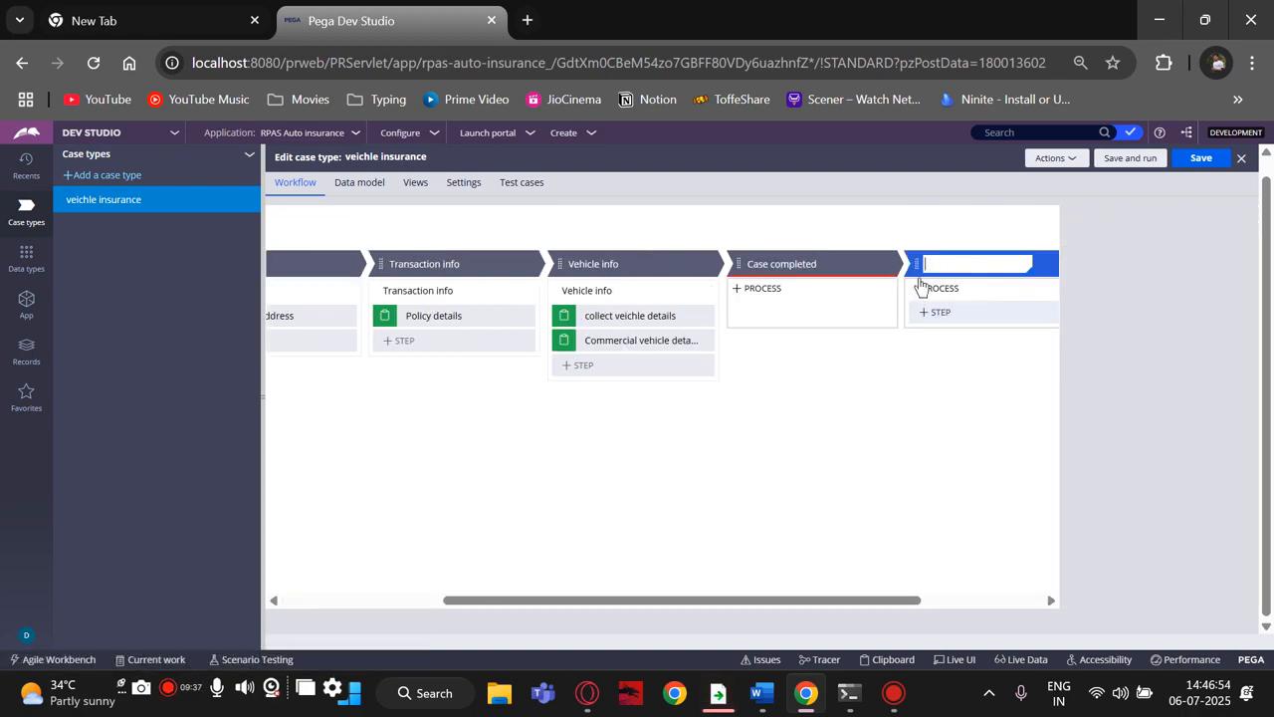
drag(917, 264, 748, 262)
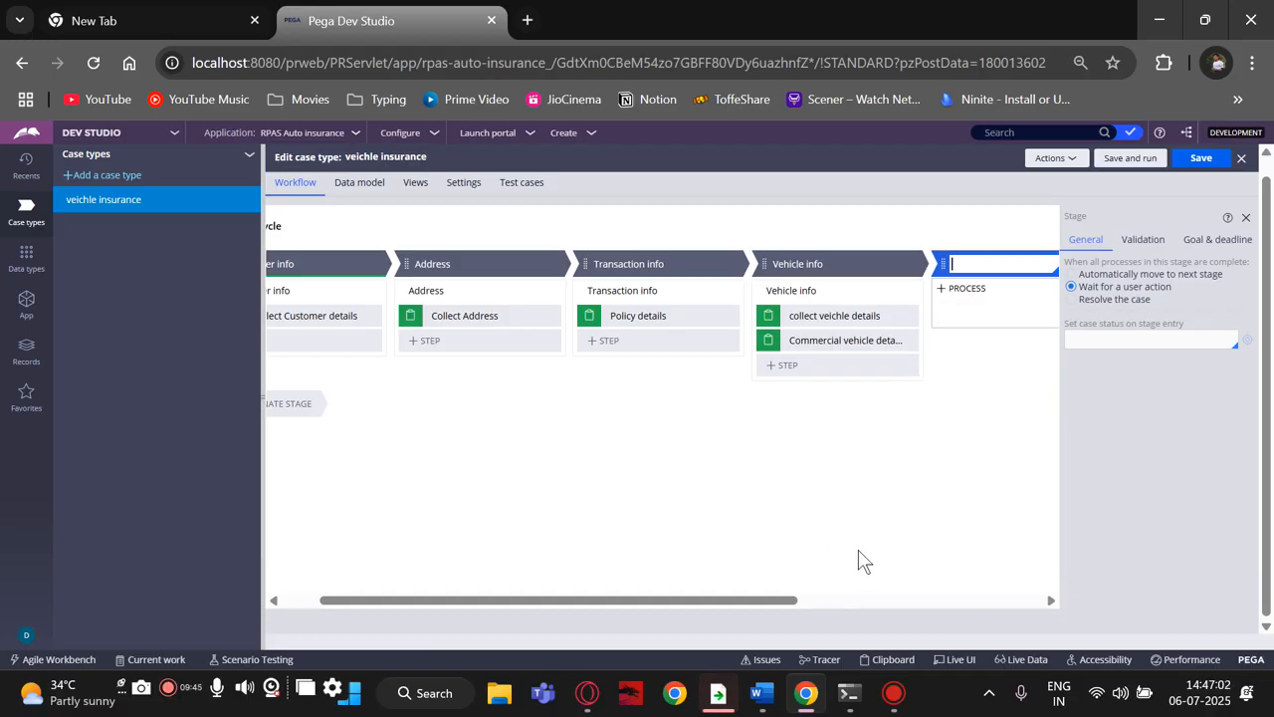
Step: Check the required stage name in the Word document and name the new stage Previous Claims
click(762, 692)
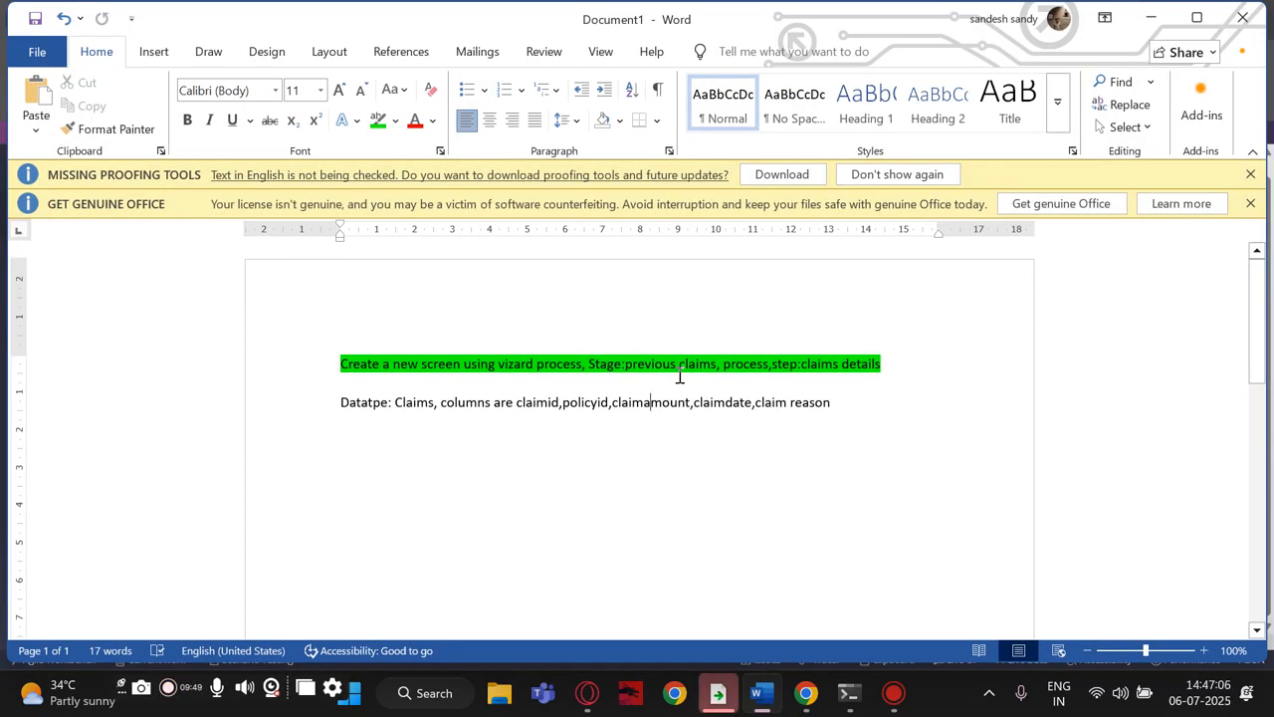
mouse_move(768, 700)
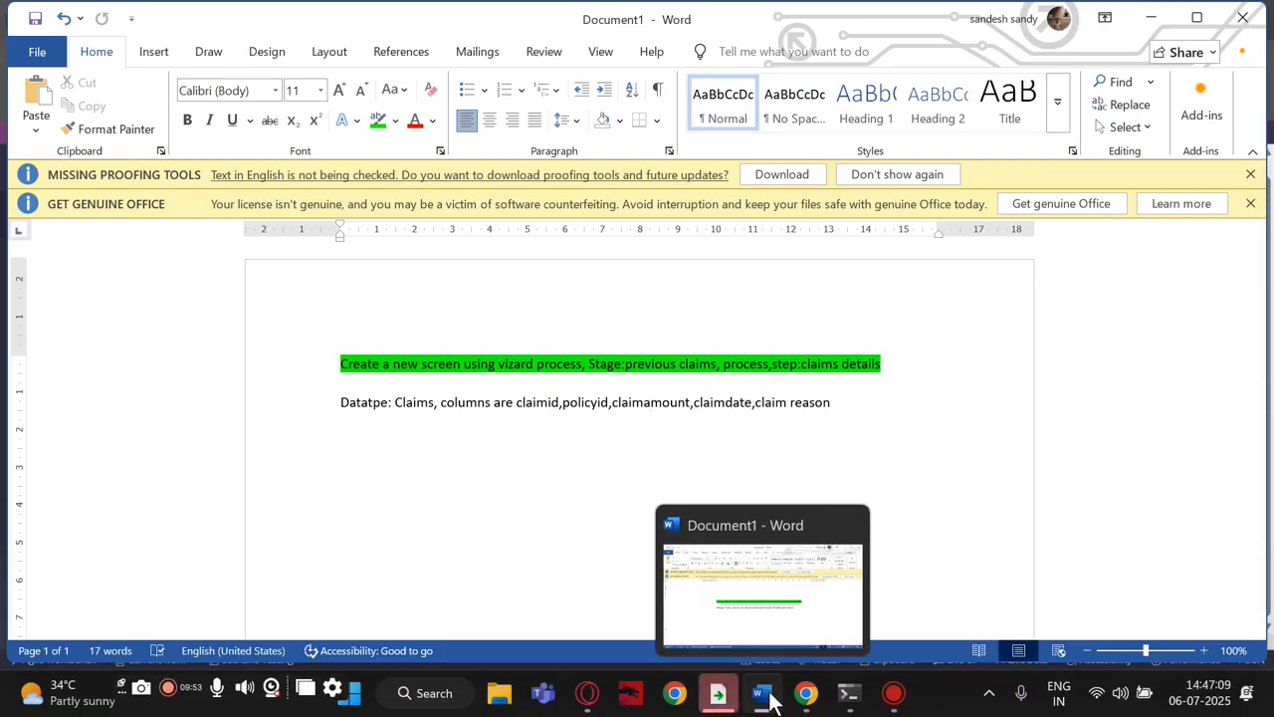
click(773, 700)
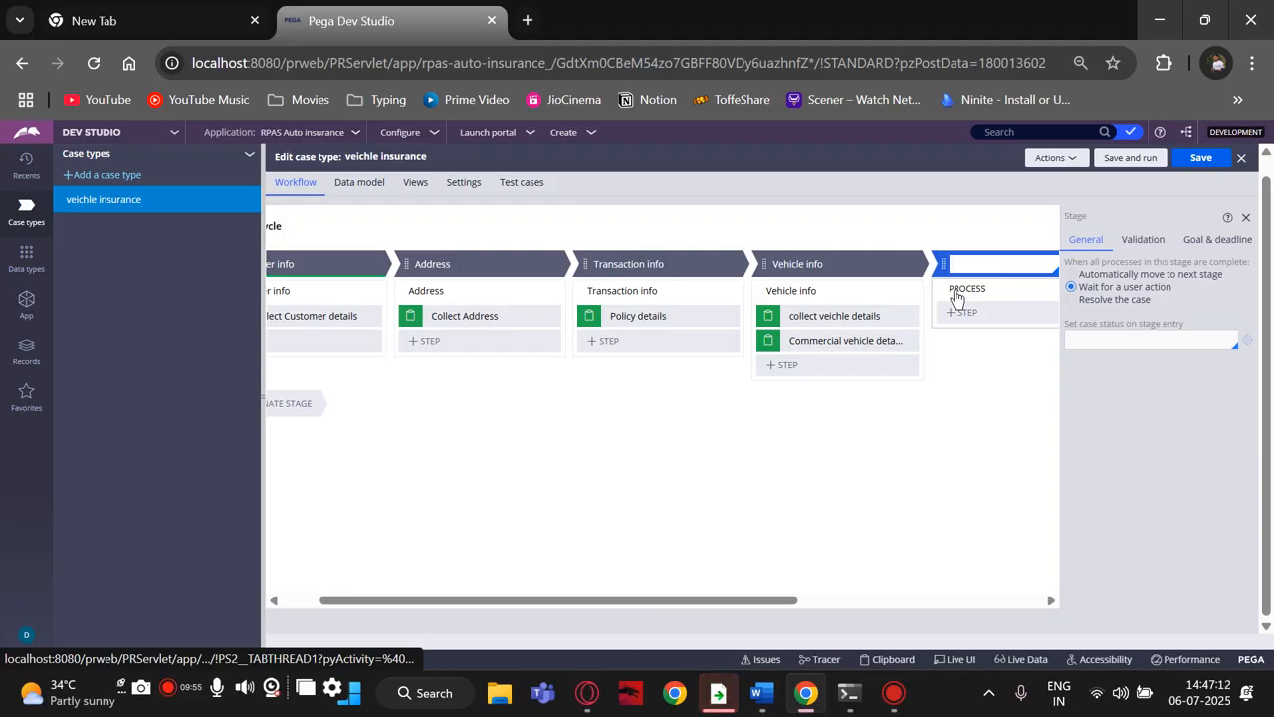
text(Previous Claims)
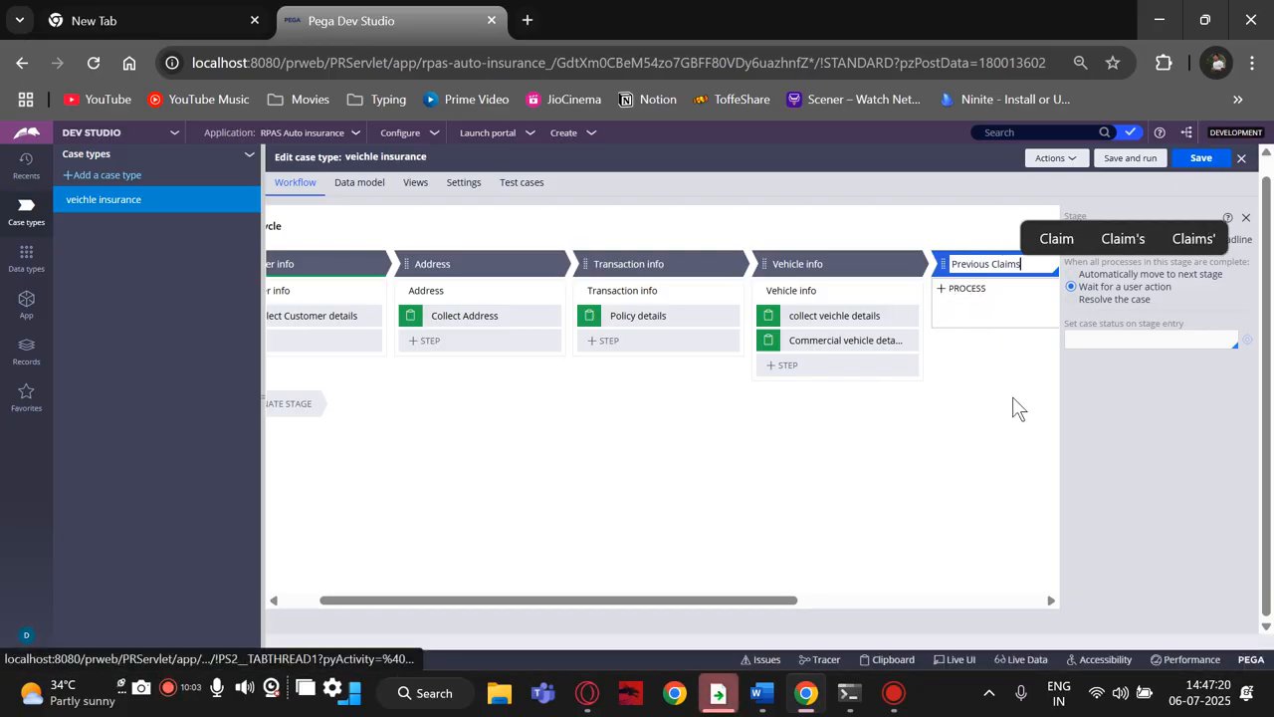
key(Return)
Step: Add a Collect information step named Claim details to the Previous Claims stage, checking the step name in the Word document
click(961, 317)
click(951, 360)
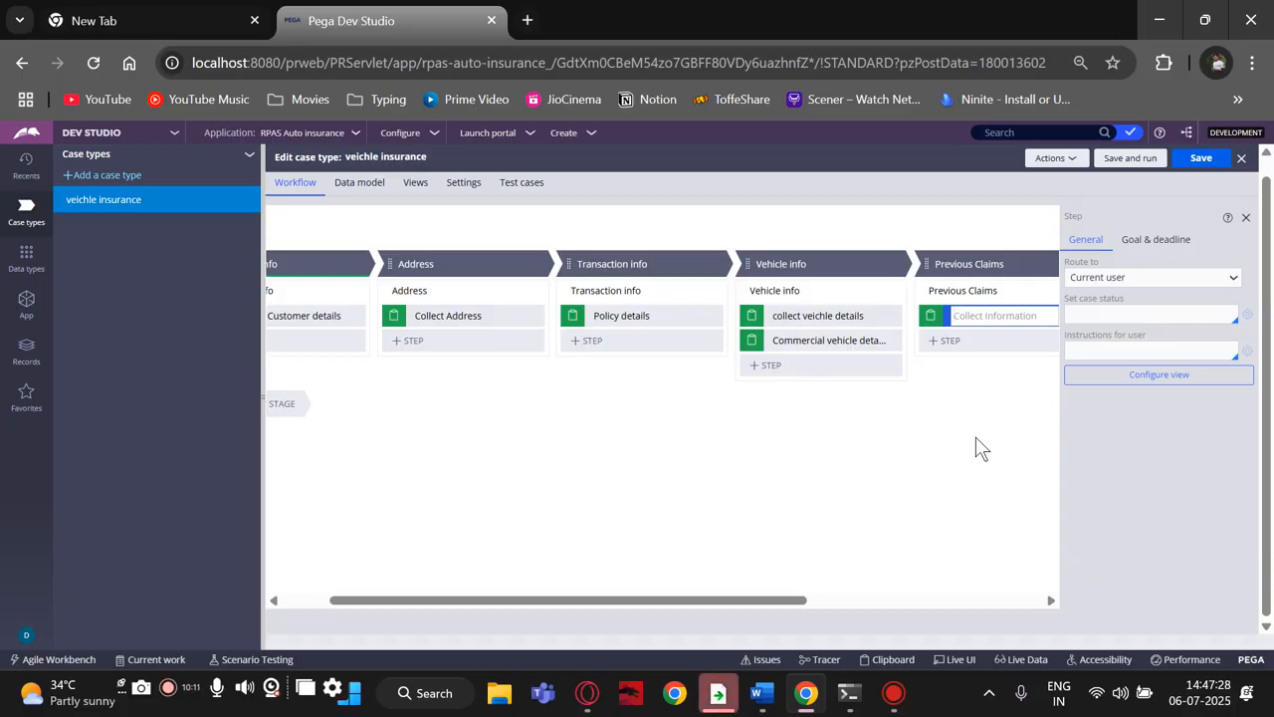
click(761, 693)
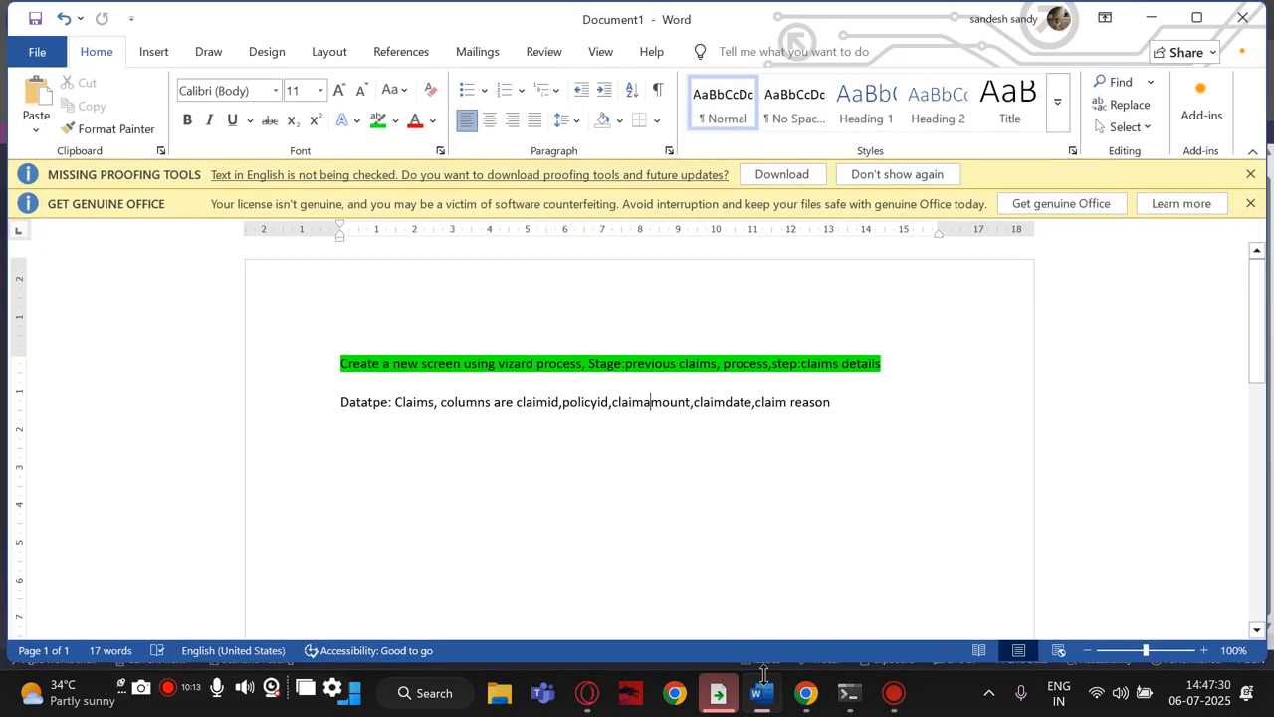
click(764, 681)
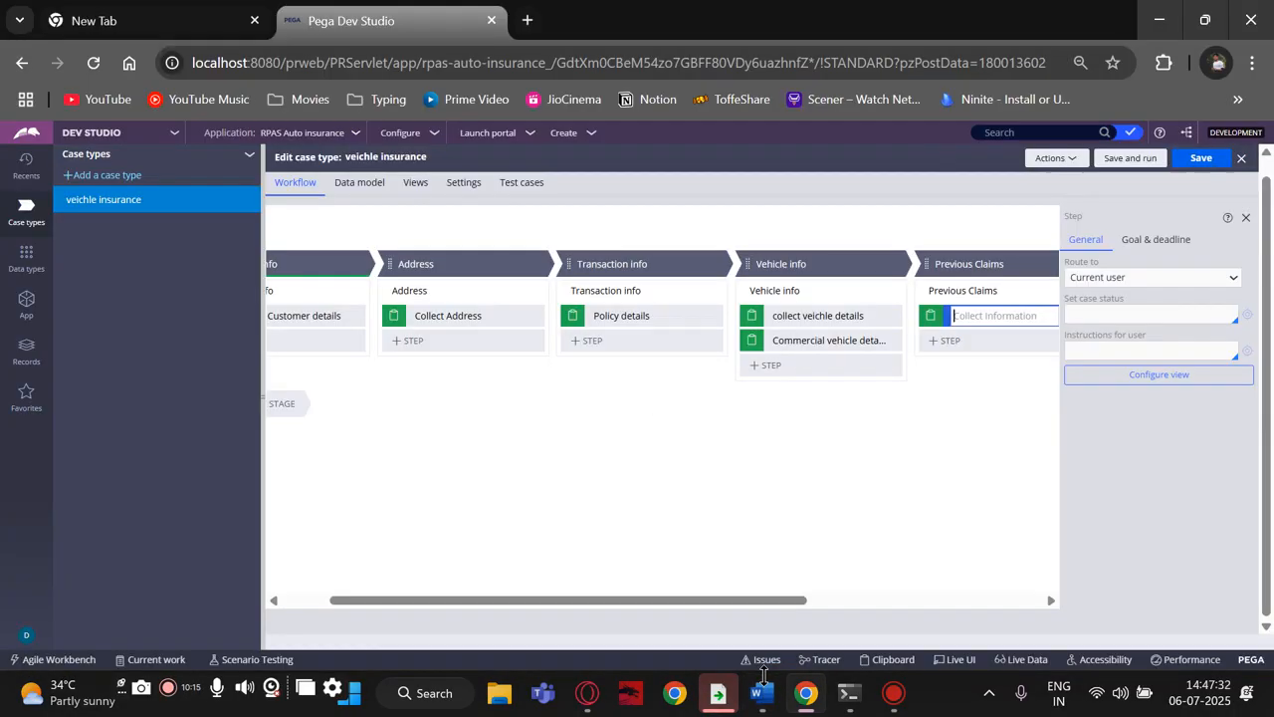
text(Claim)
mouse_move(779, 684)
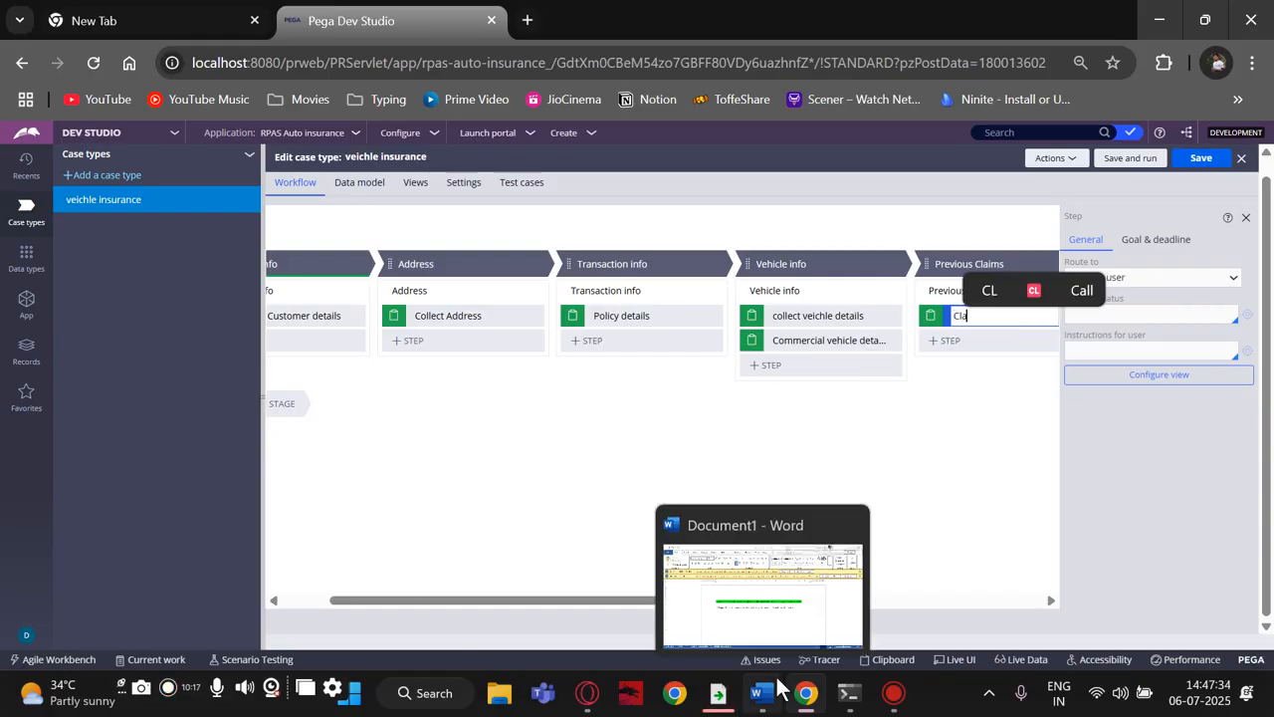
text(details)
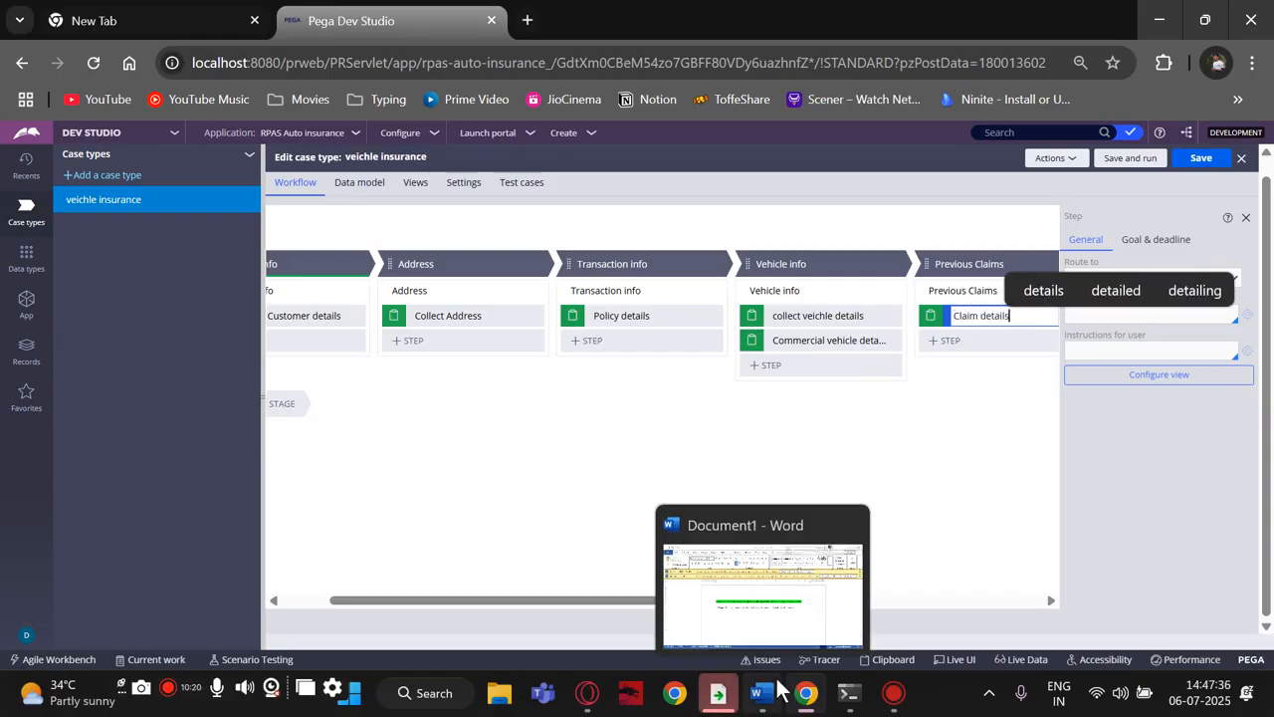
click(966, 468)
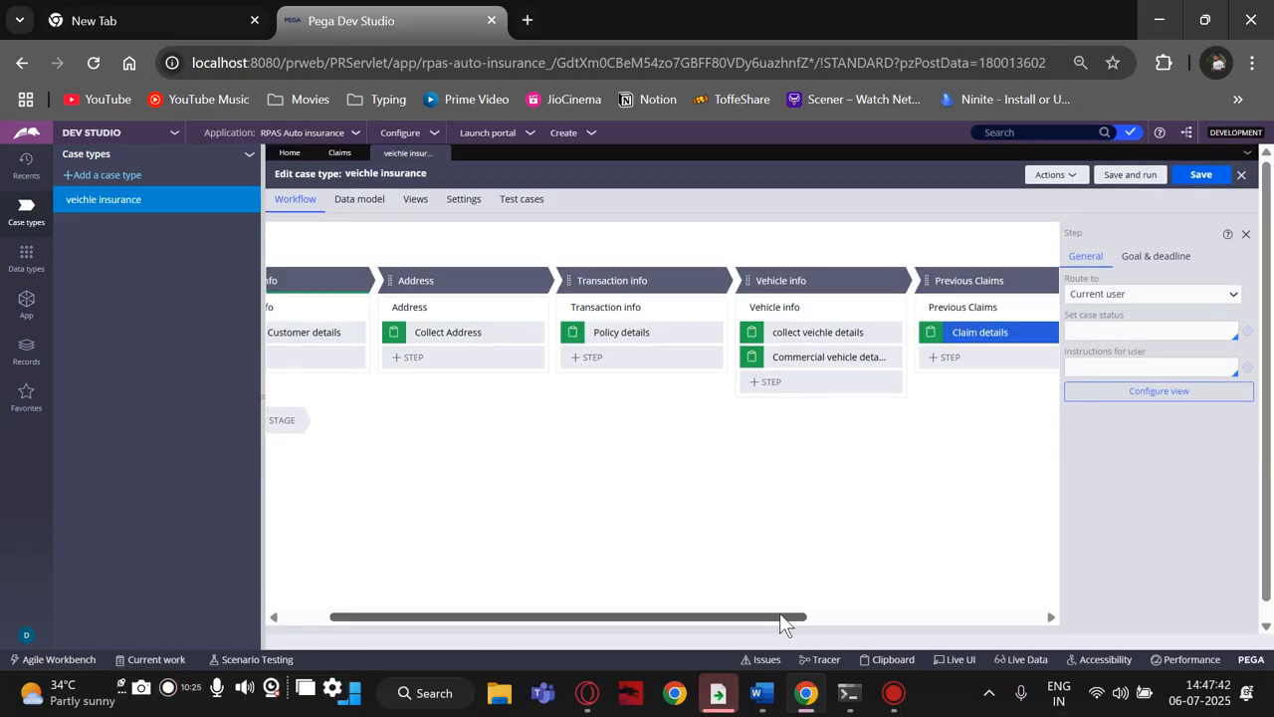
Step: Start a new field named Claimdetails pagelist in the Claim details step's view, with the type Embedded data
drag(707, 615, 854, 603)
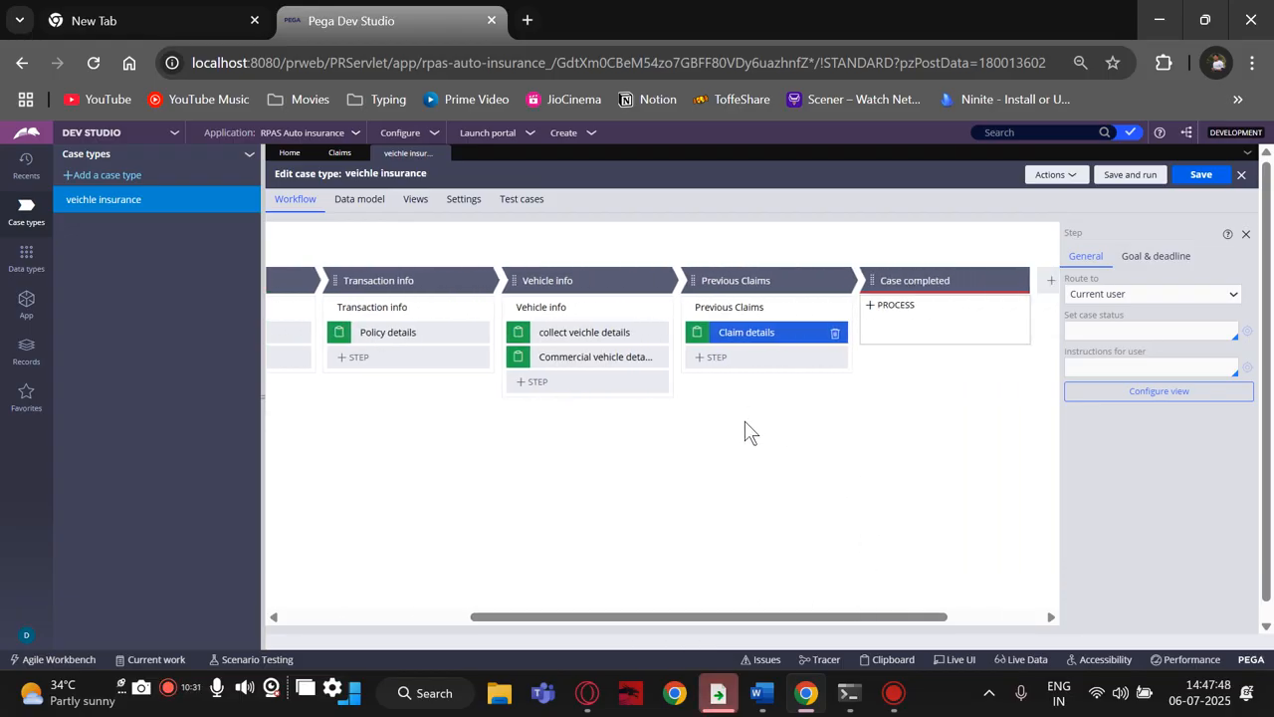
click(1160, 399)
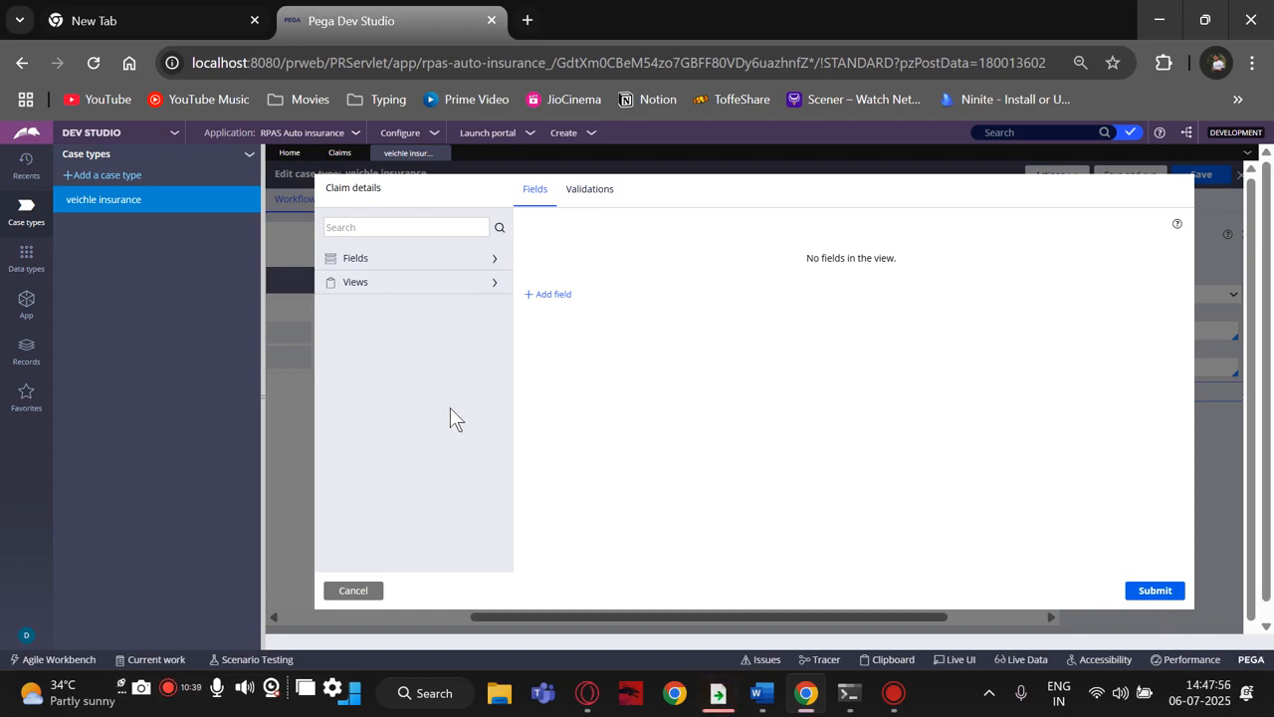
click(542, 295)
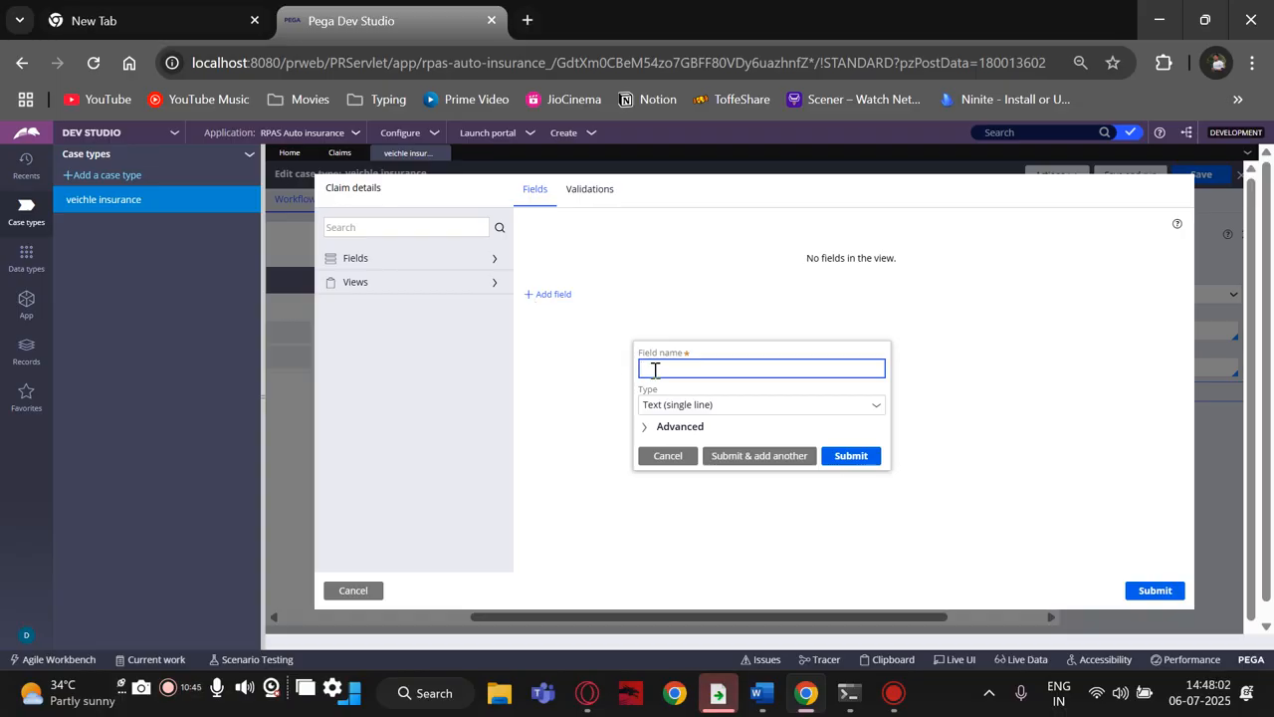
text(Claim)
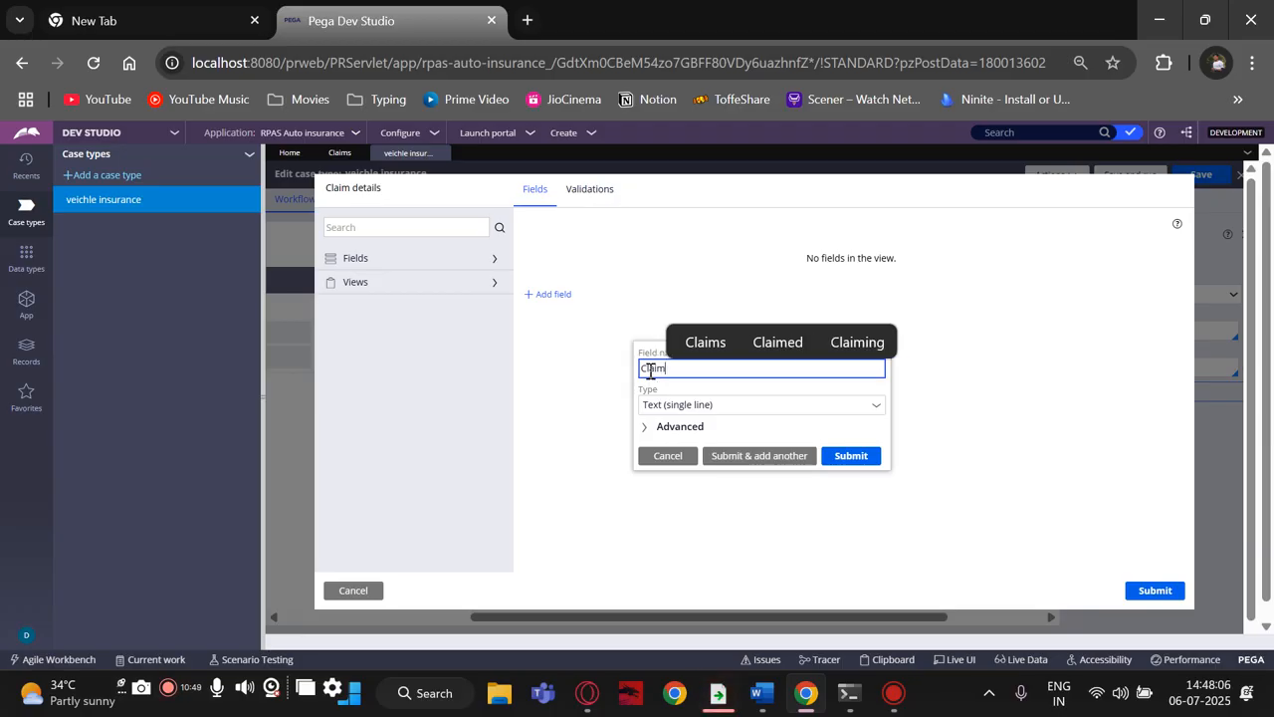
text(deta)
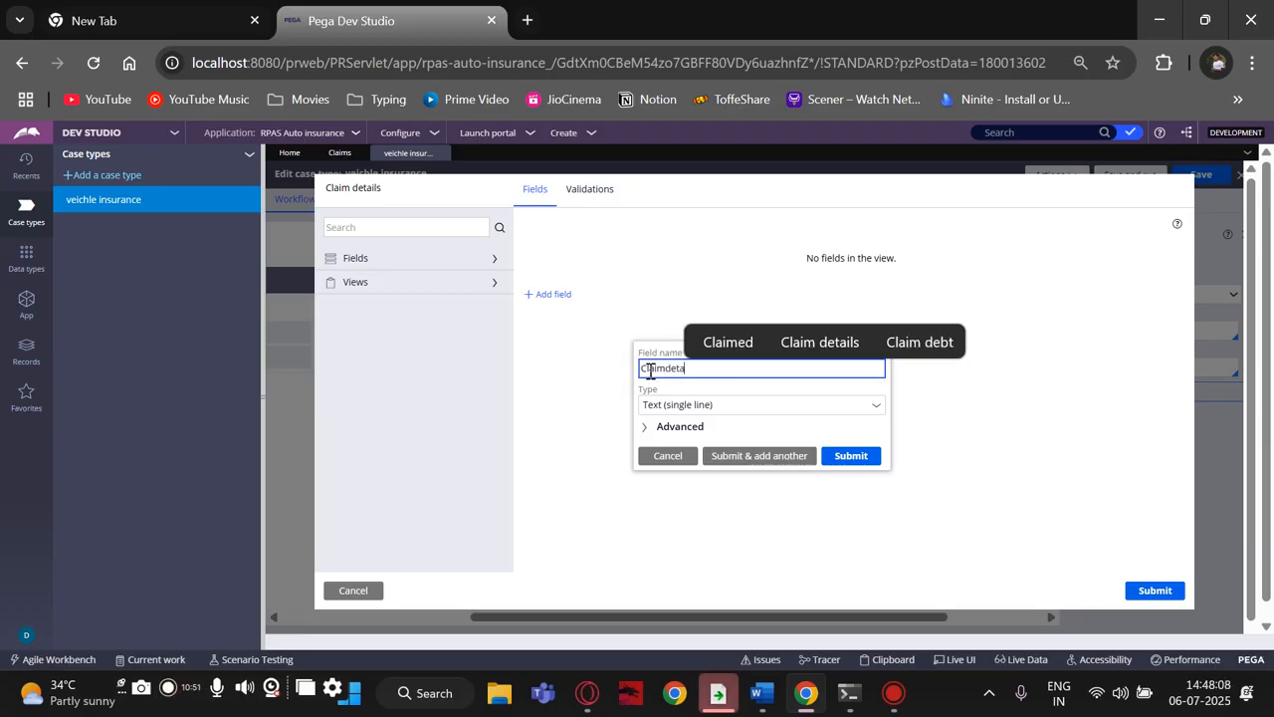
text(ils)
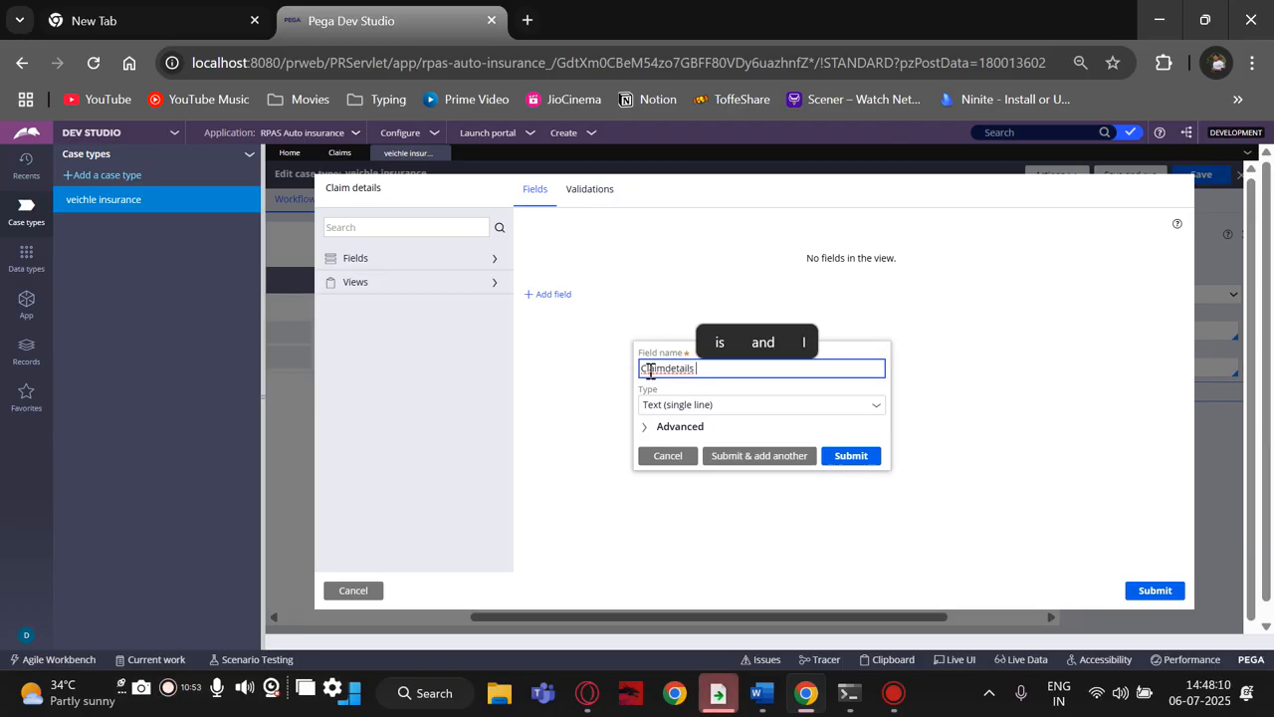
text( pa)
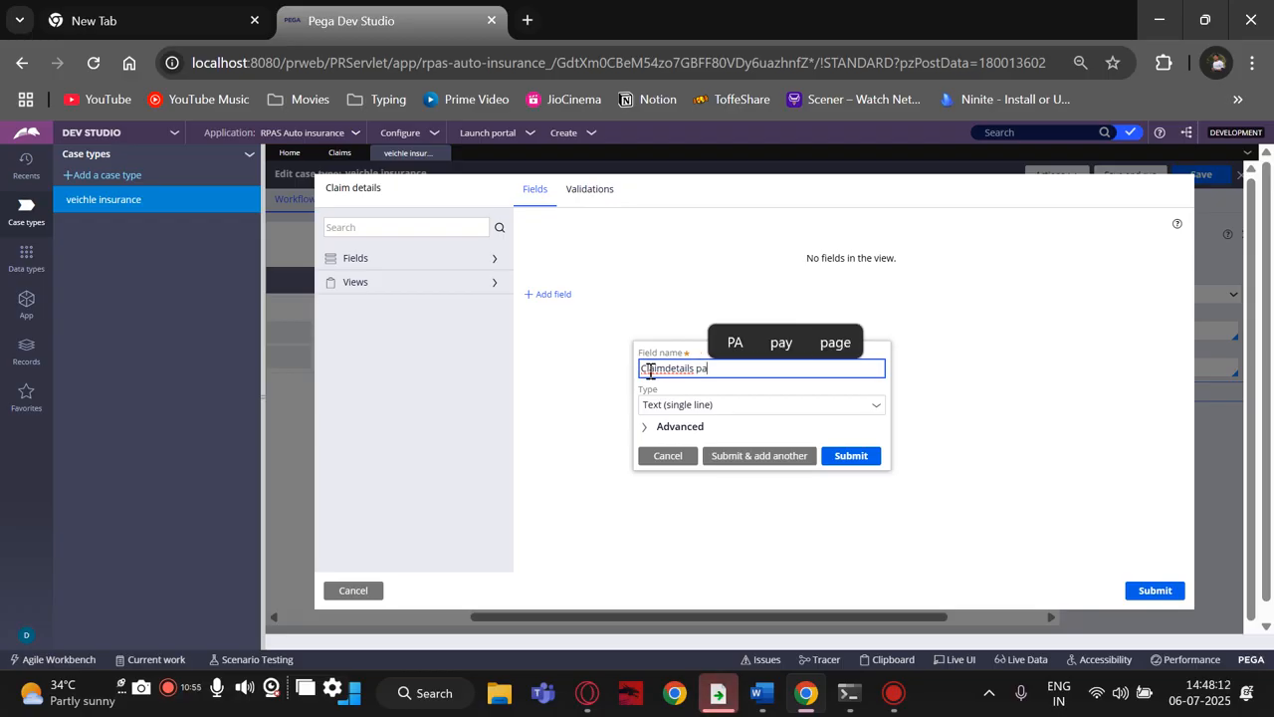
text(gelist)
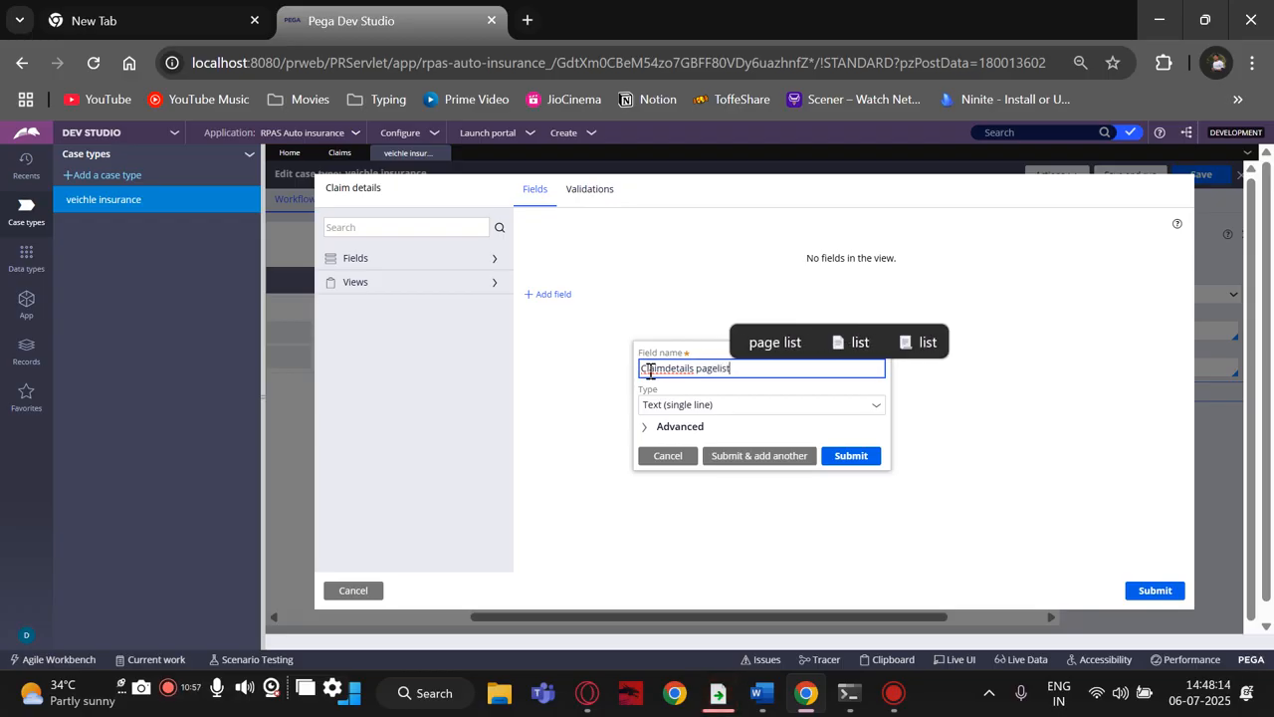
click(798, 409)
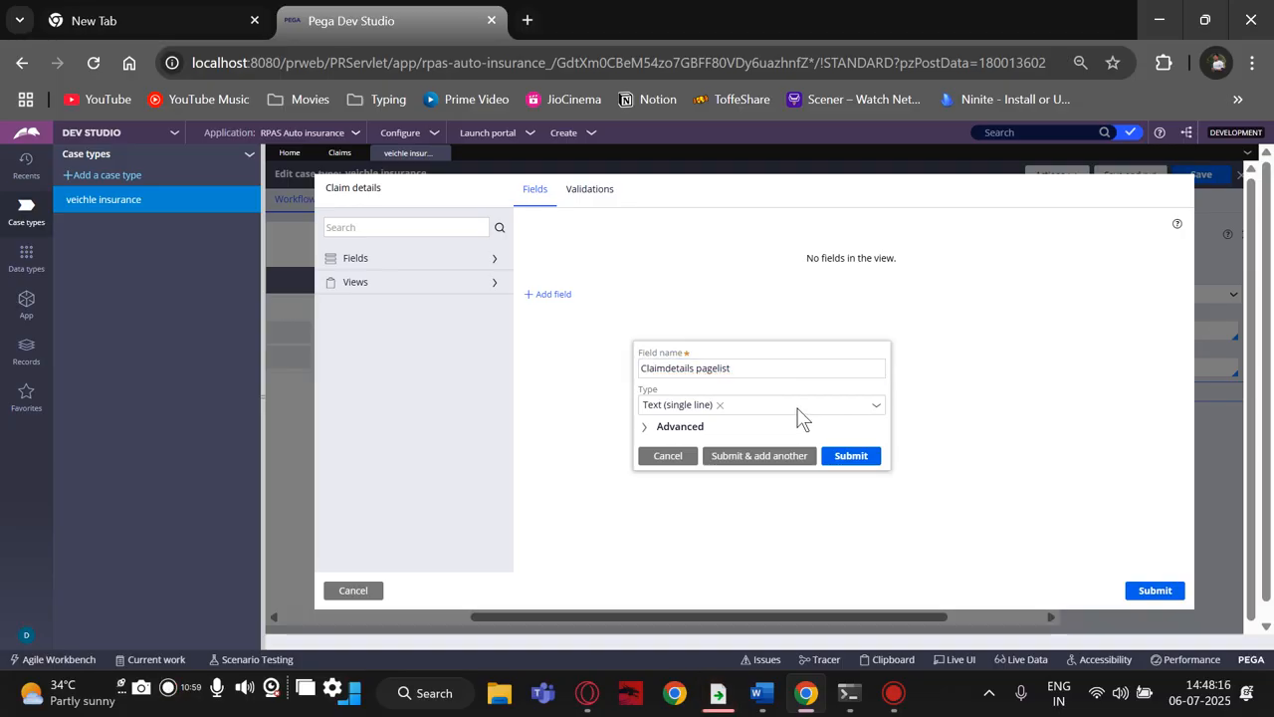
click(876, 410)
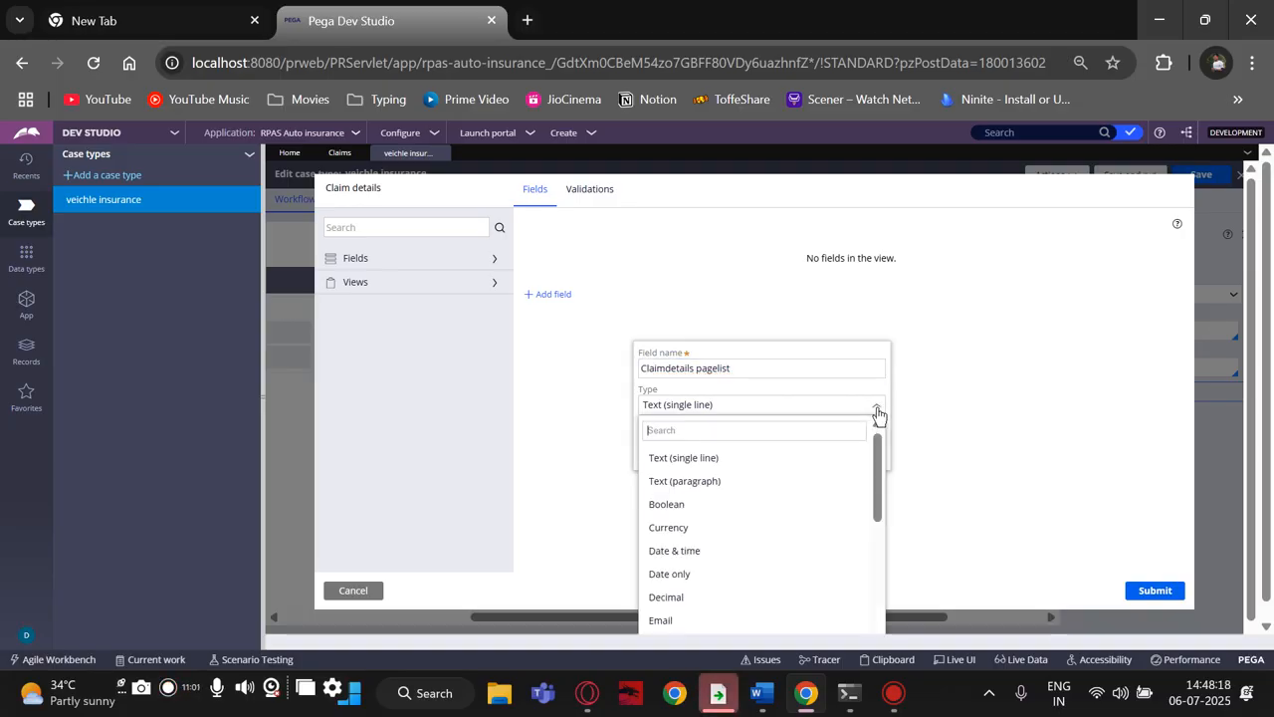
scroll(711, 511, down, 5)
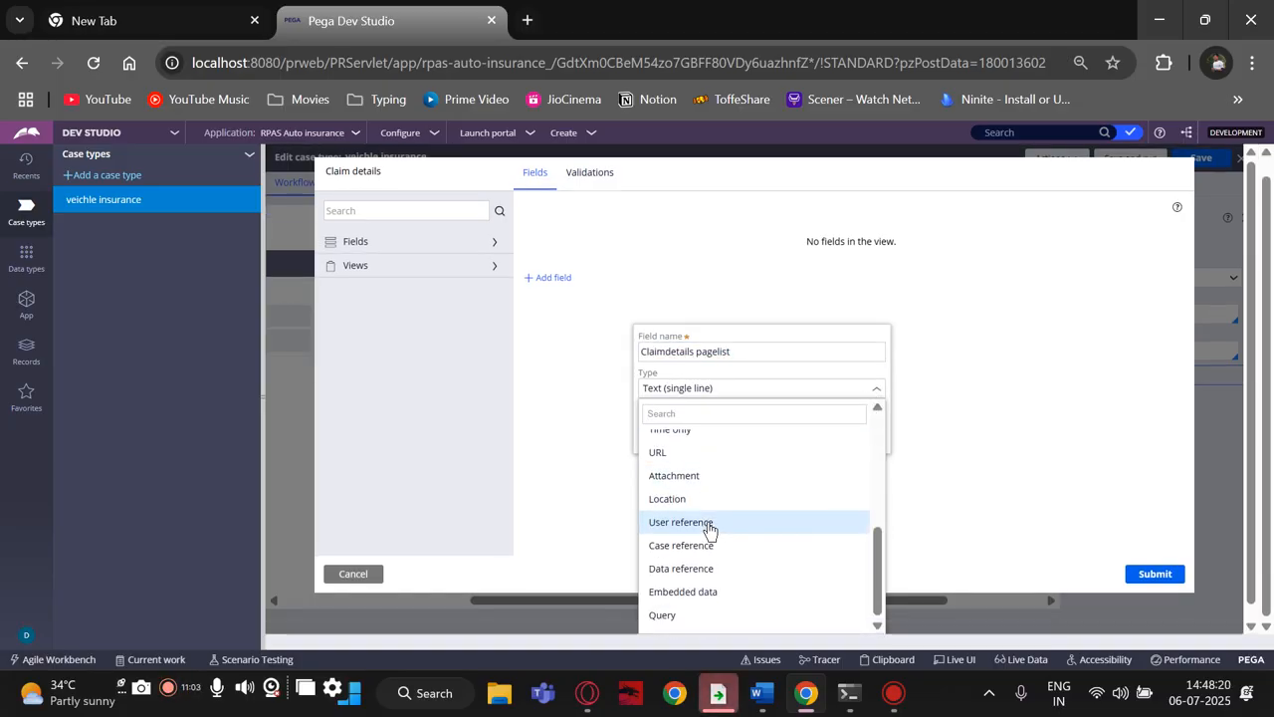
click(701, 592)
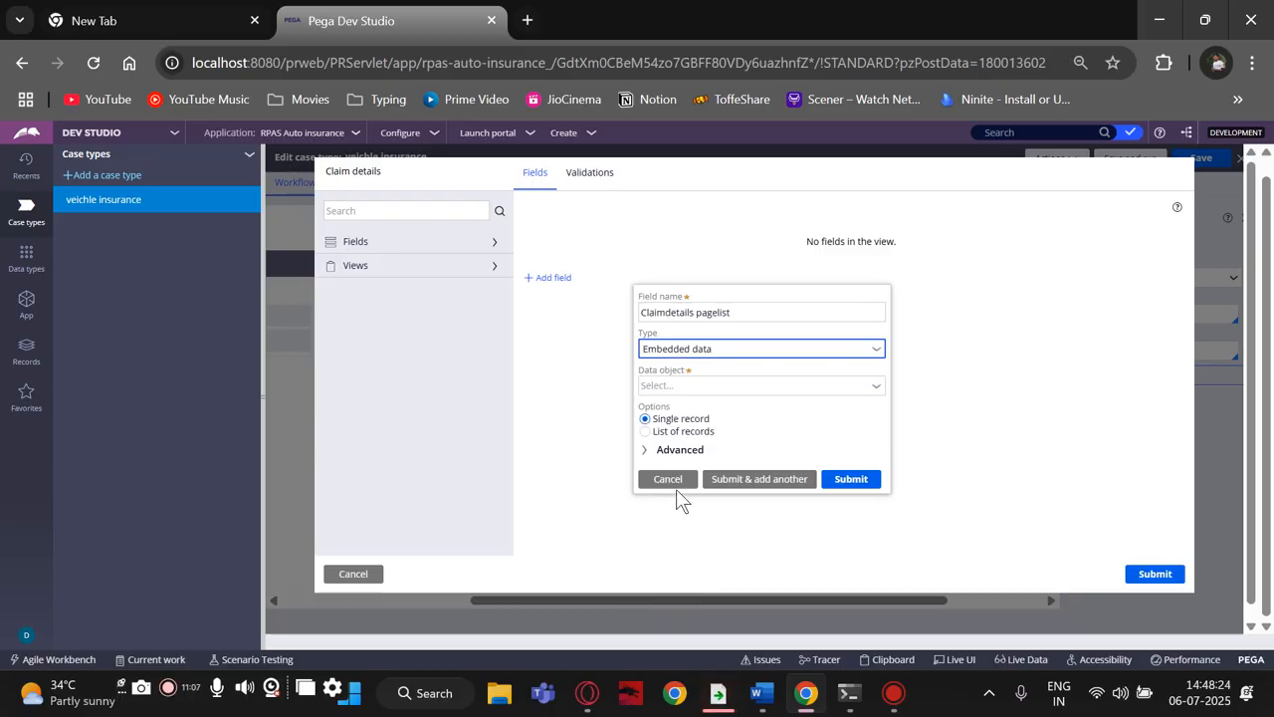
Step: Link the field to the Claims data object as a list of records, and submit the field and the view
click(775, 388)
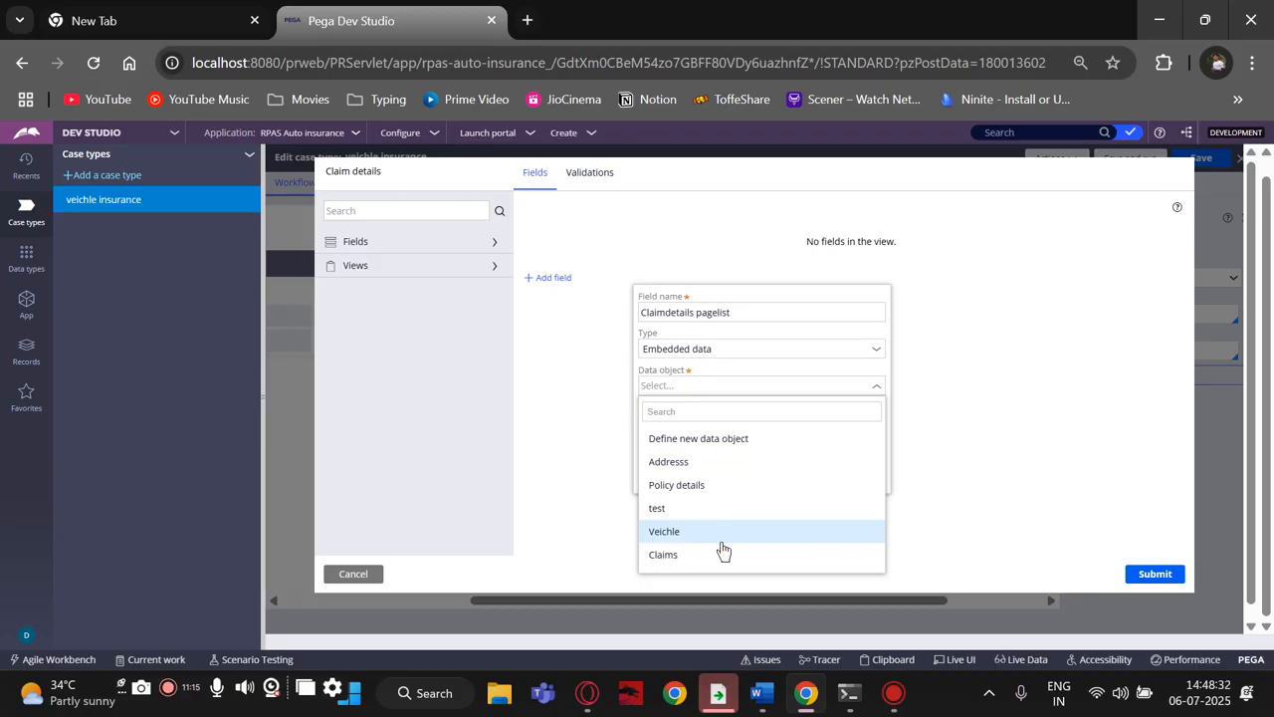
click(687, 559)
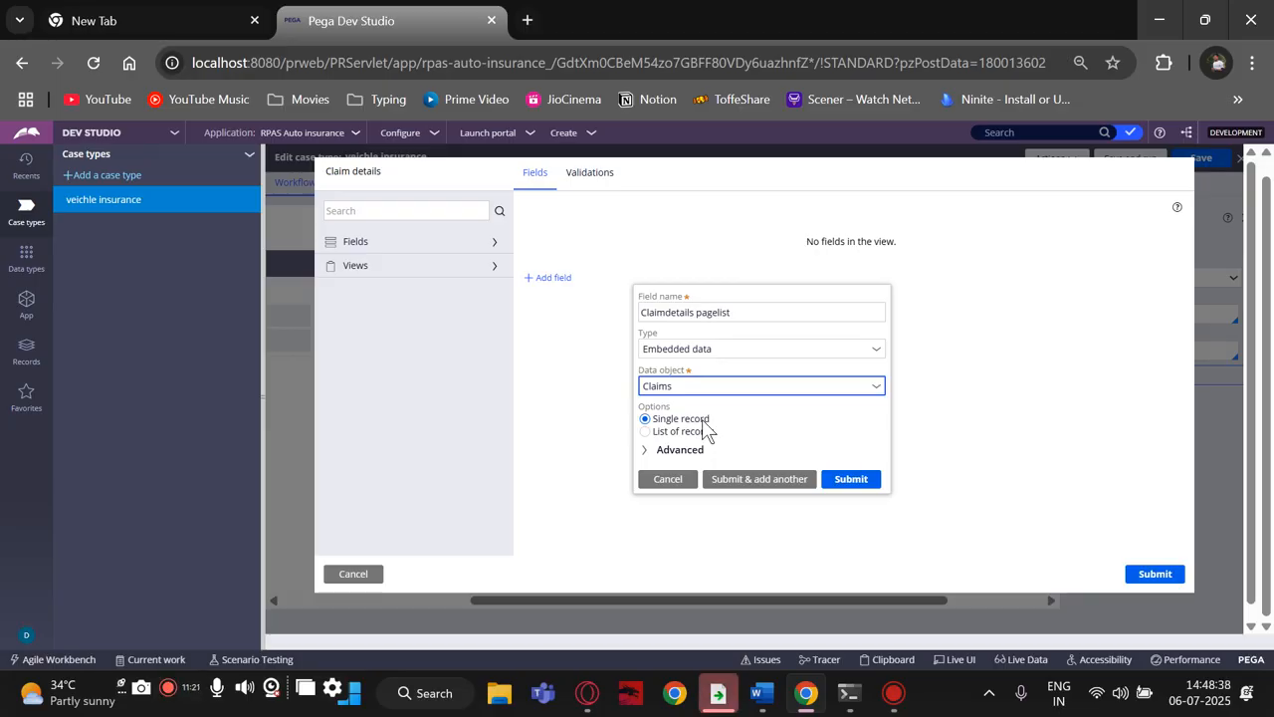
click(646, 435)
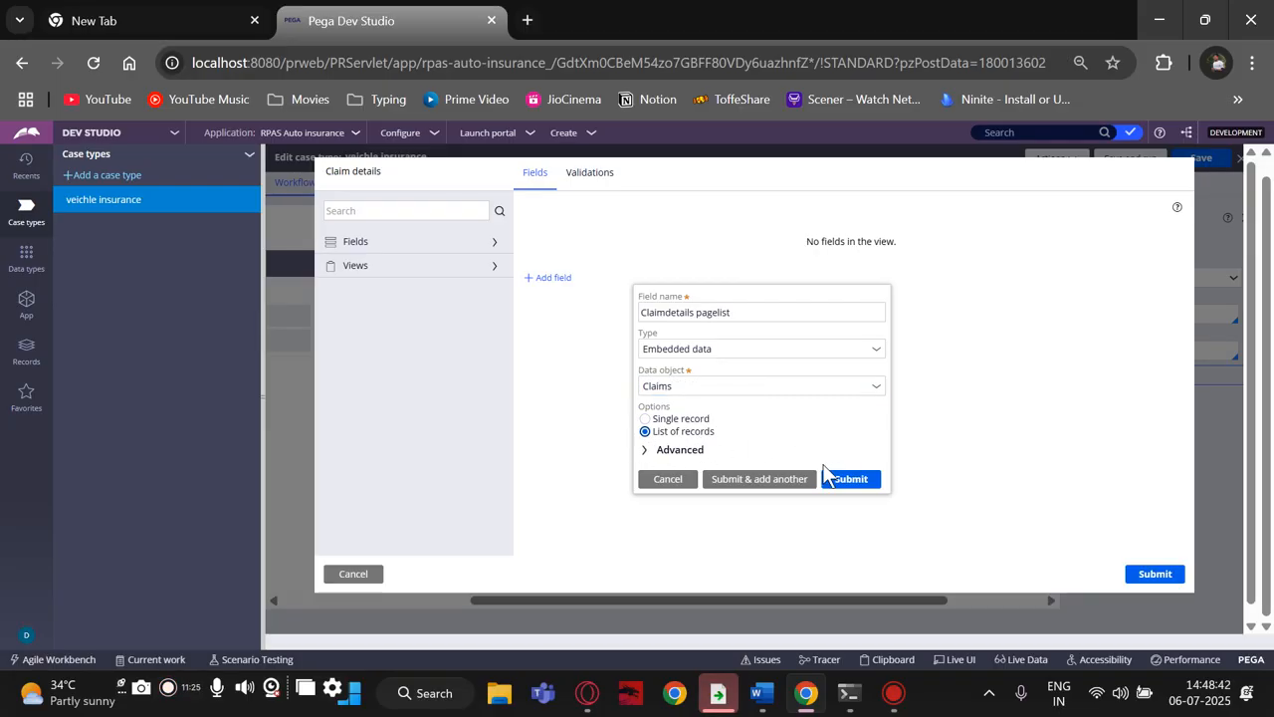
click(835, 481)
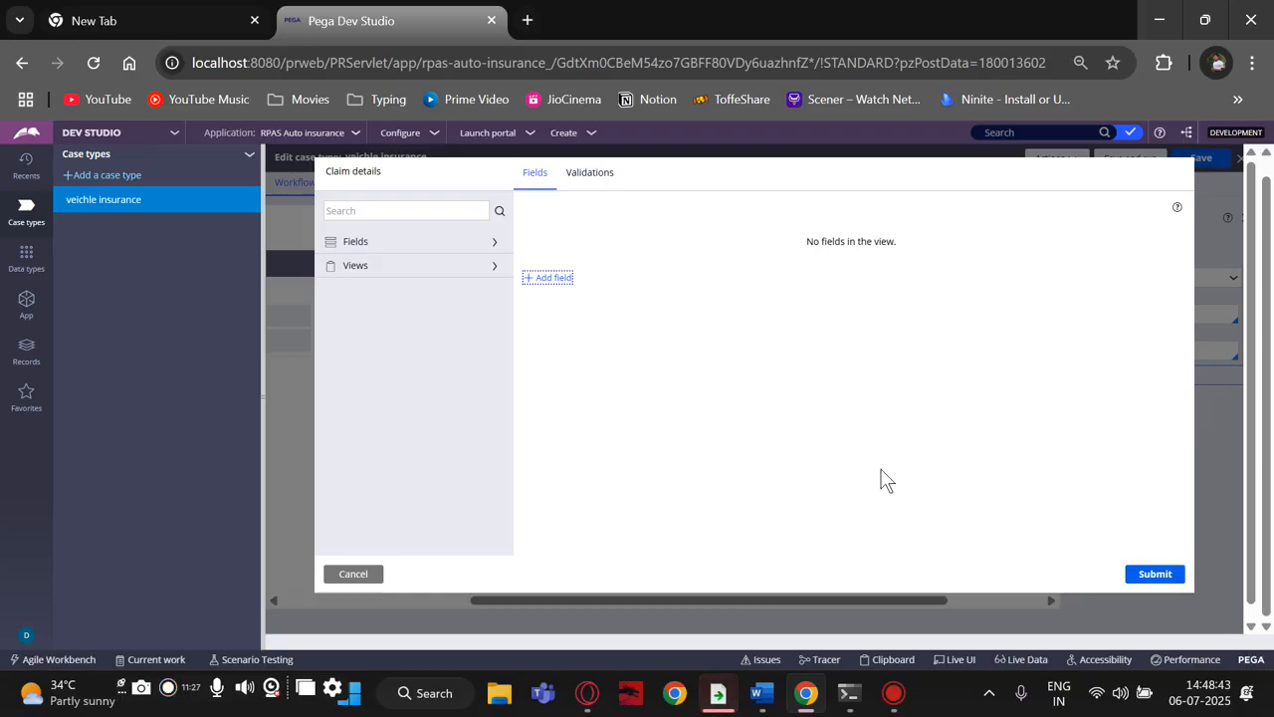
click(1138, 559)
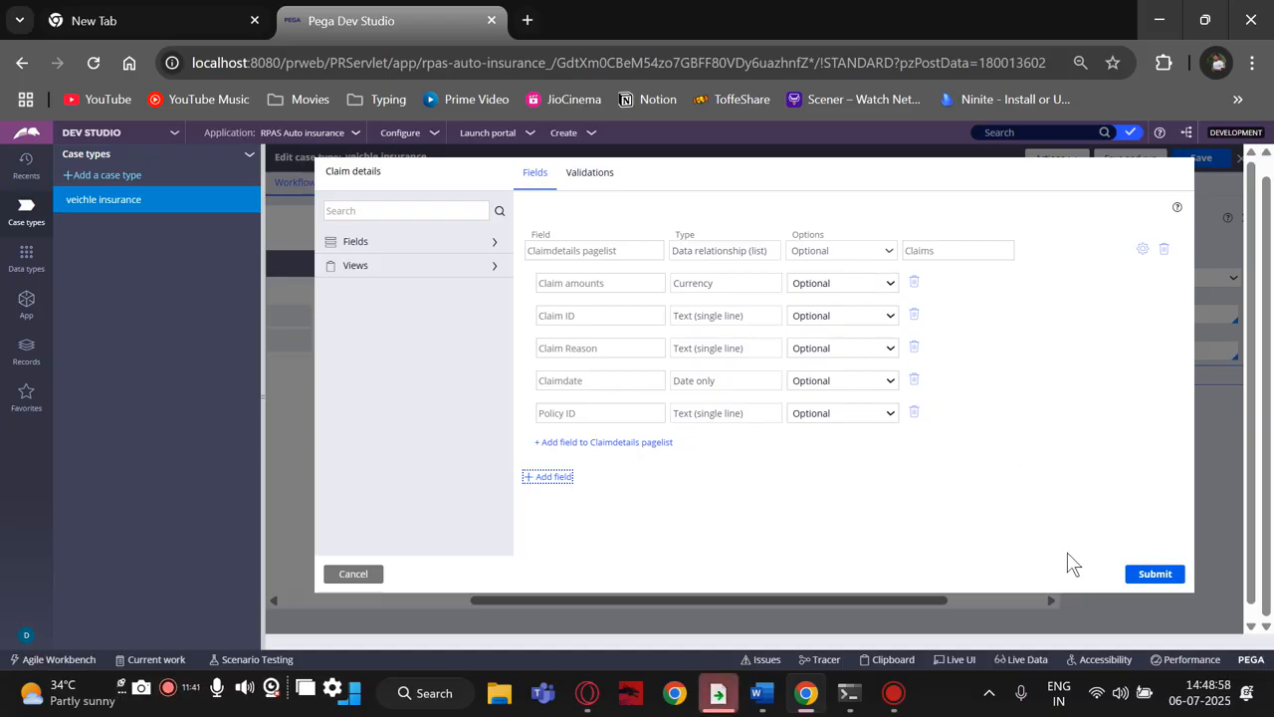
click(1149, 574)
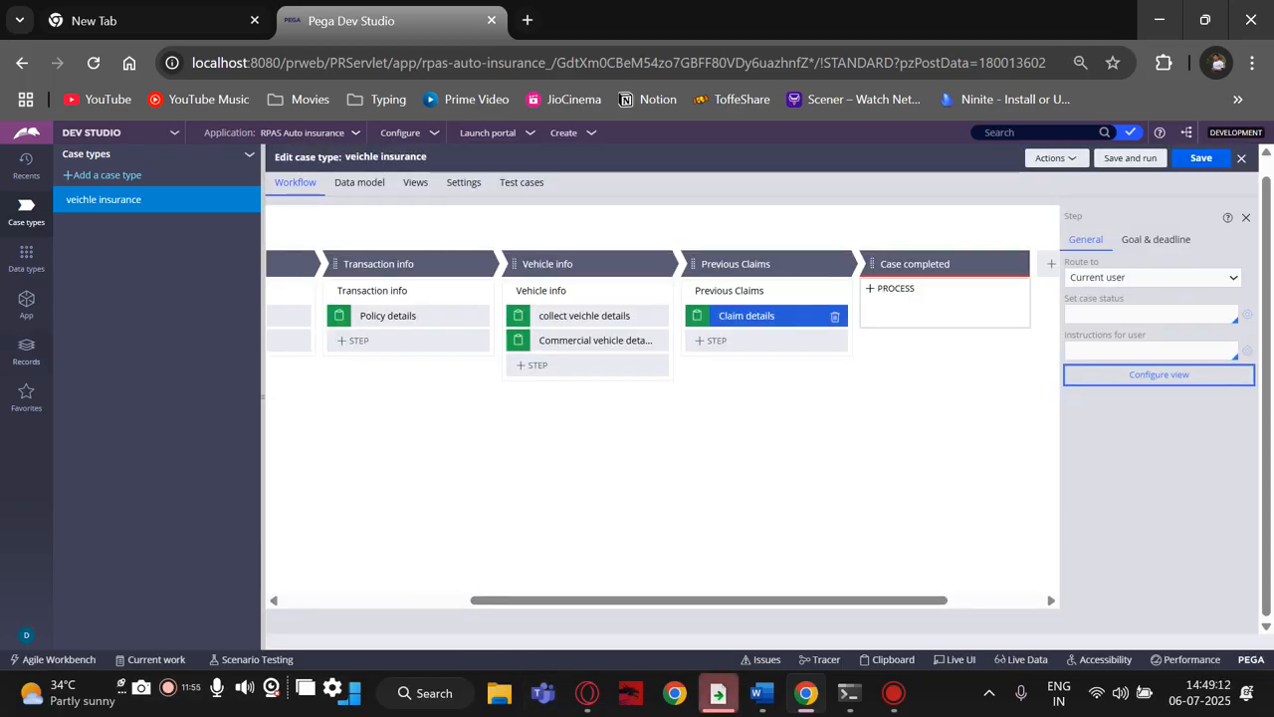
Step: Examine the section rules of the pinned RPAS-RPASIMPL-Work-VeichleInsurance class in the App explorer
click(24, 302)
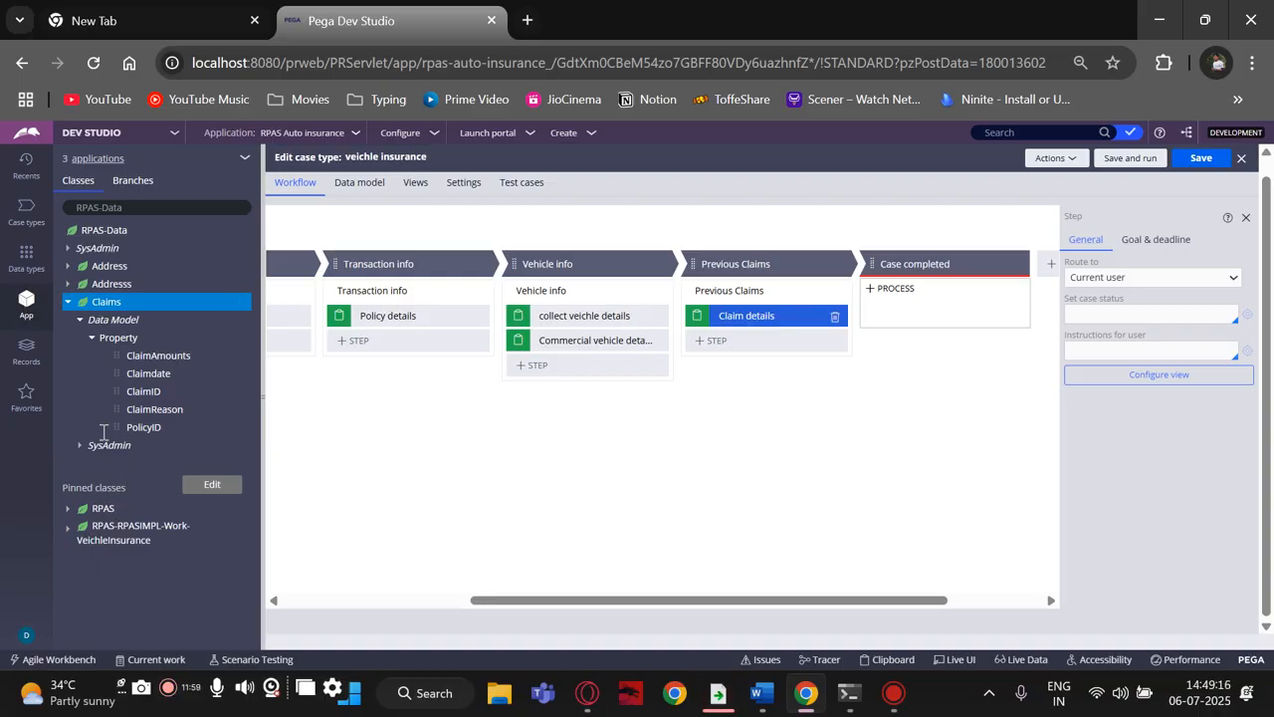
click(103, 209)
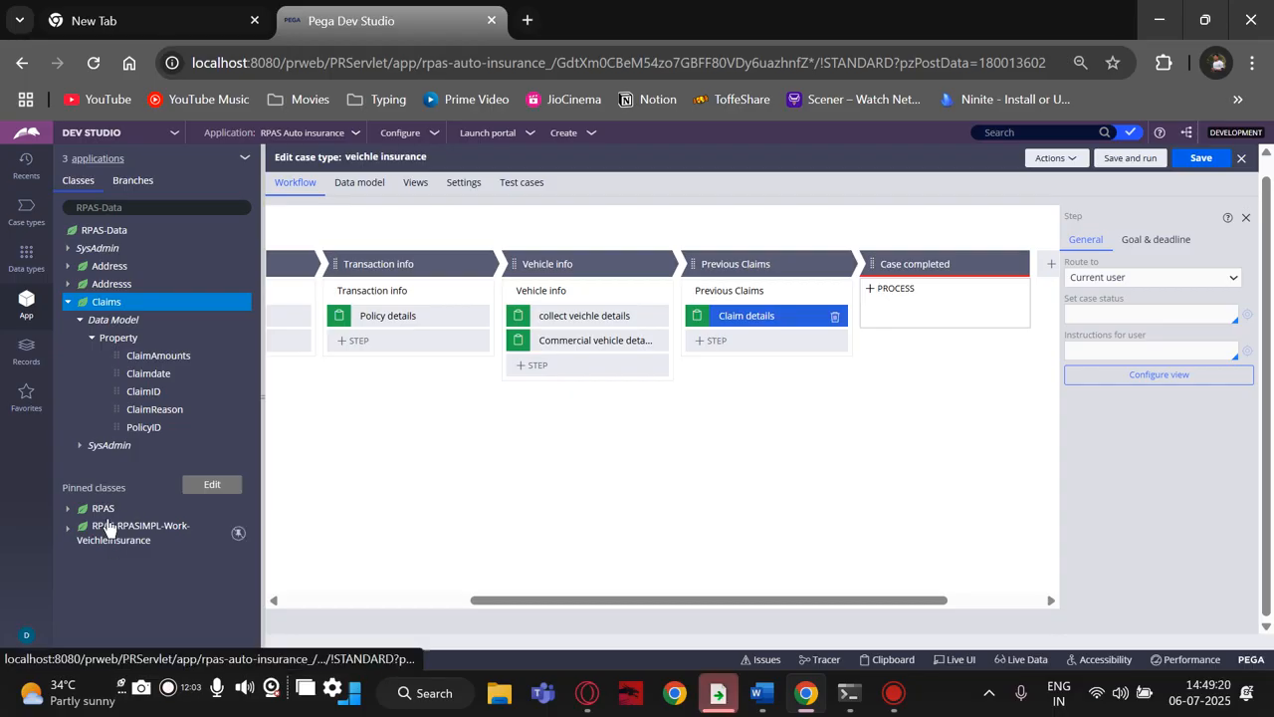
click(65, 534)
click(65, 535)
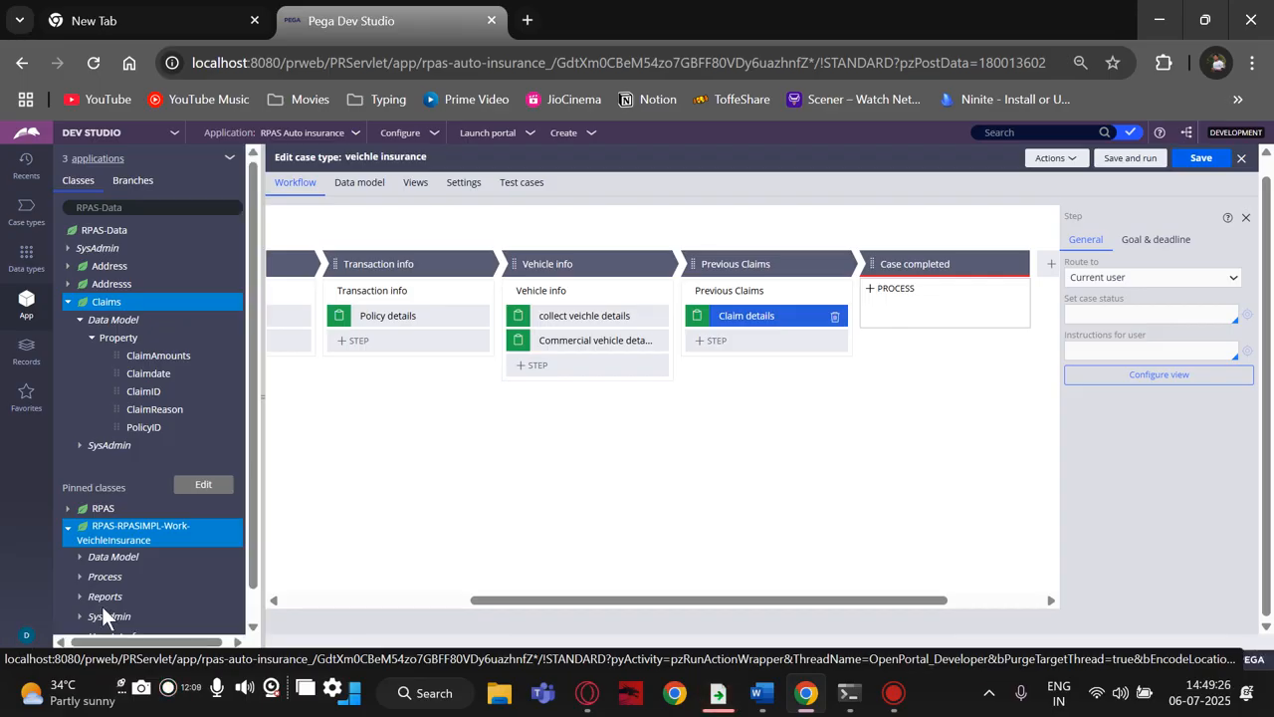
scroll(119, 598, down, 1)
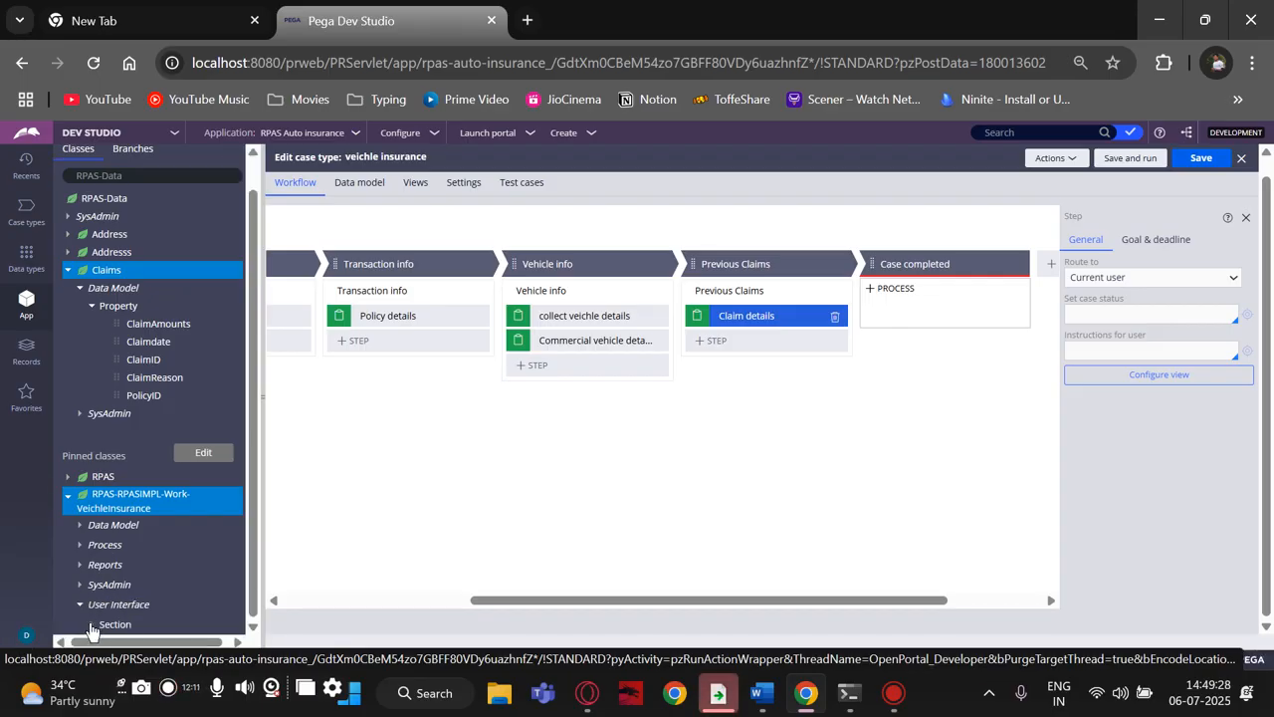
click(92, 625)
scroll(127, 592, down, 3)
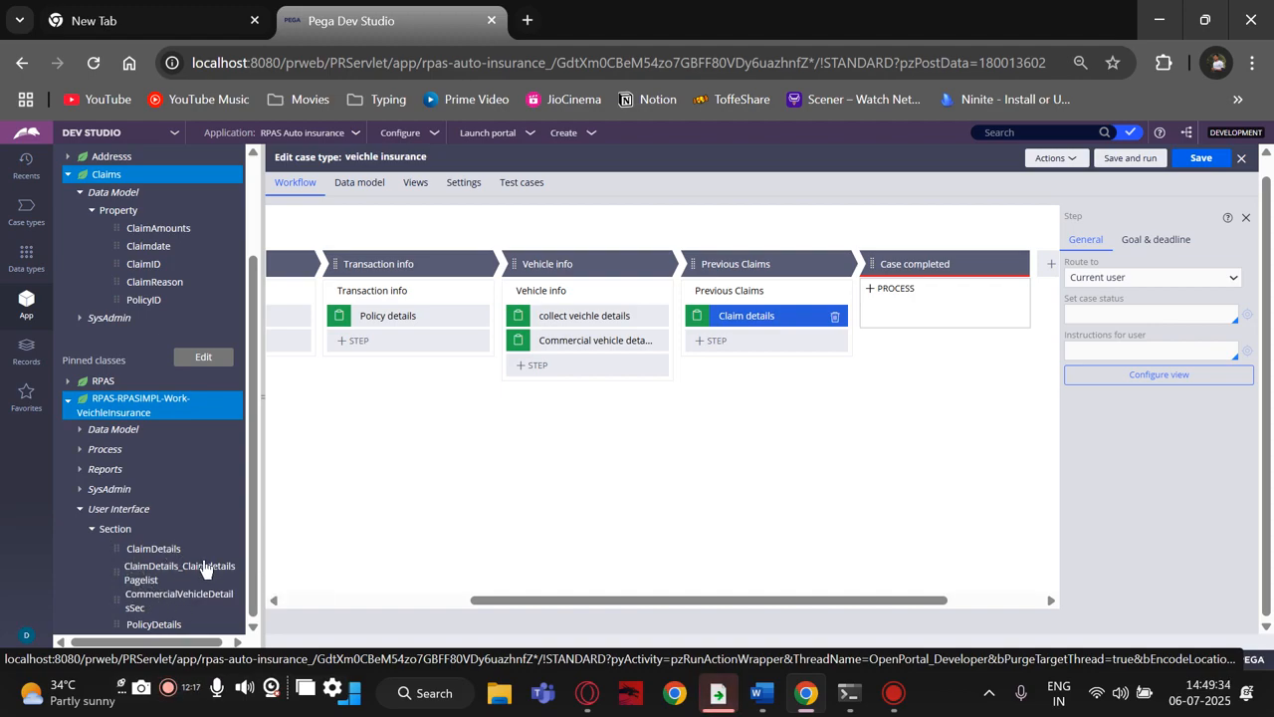
Step: Examine the Flow and Flow Action rules under the VeichleInsurance class's Process category
click(83, 451)
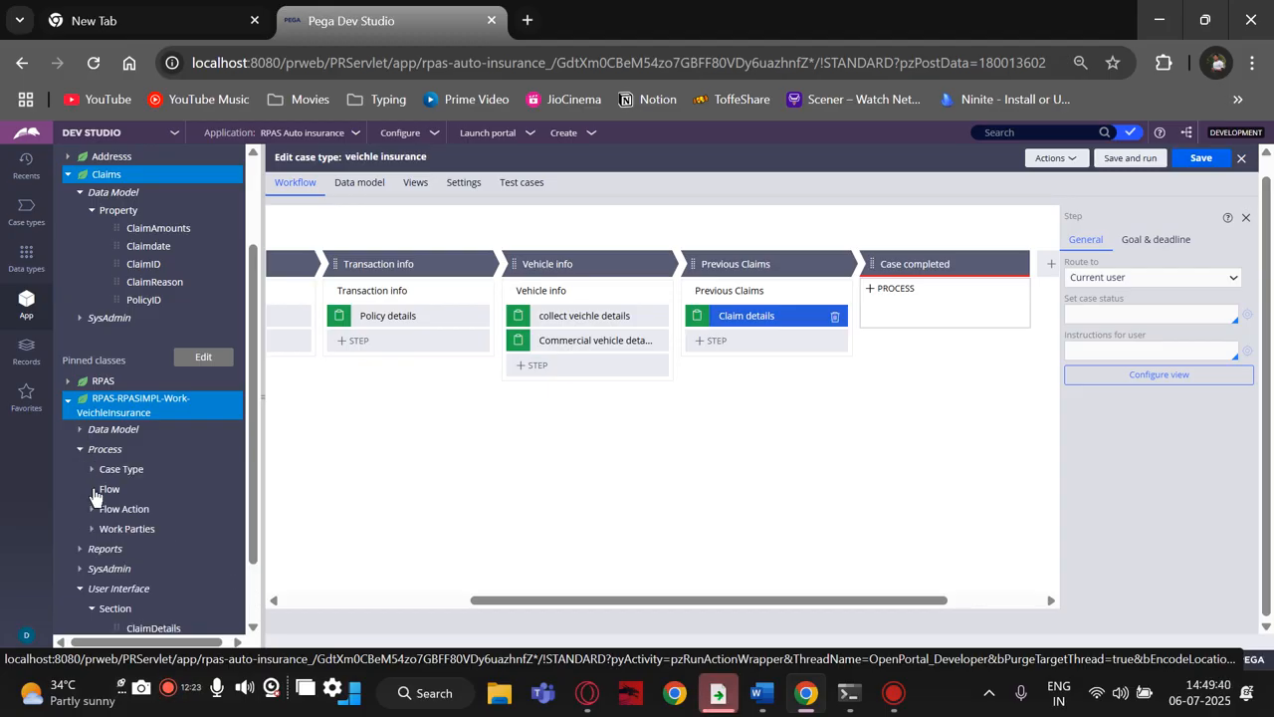
click(92, 488)
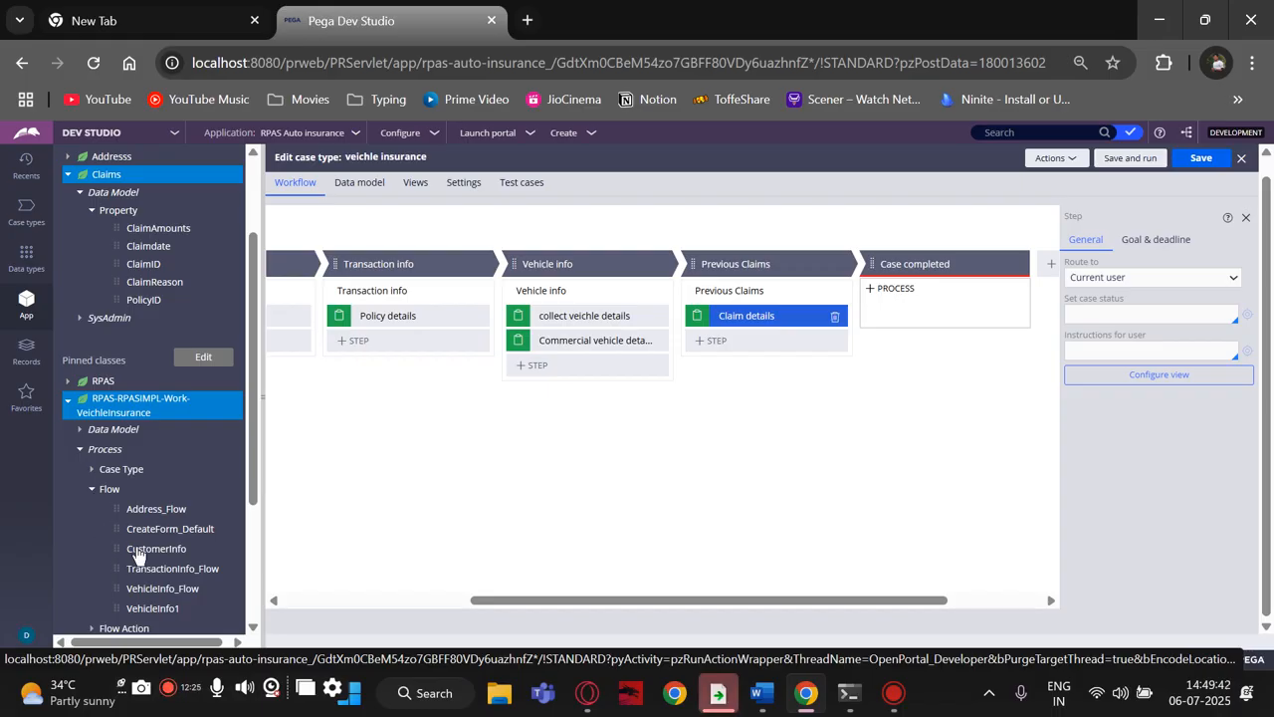
scroll(138, 556, down, 2)
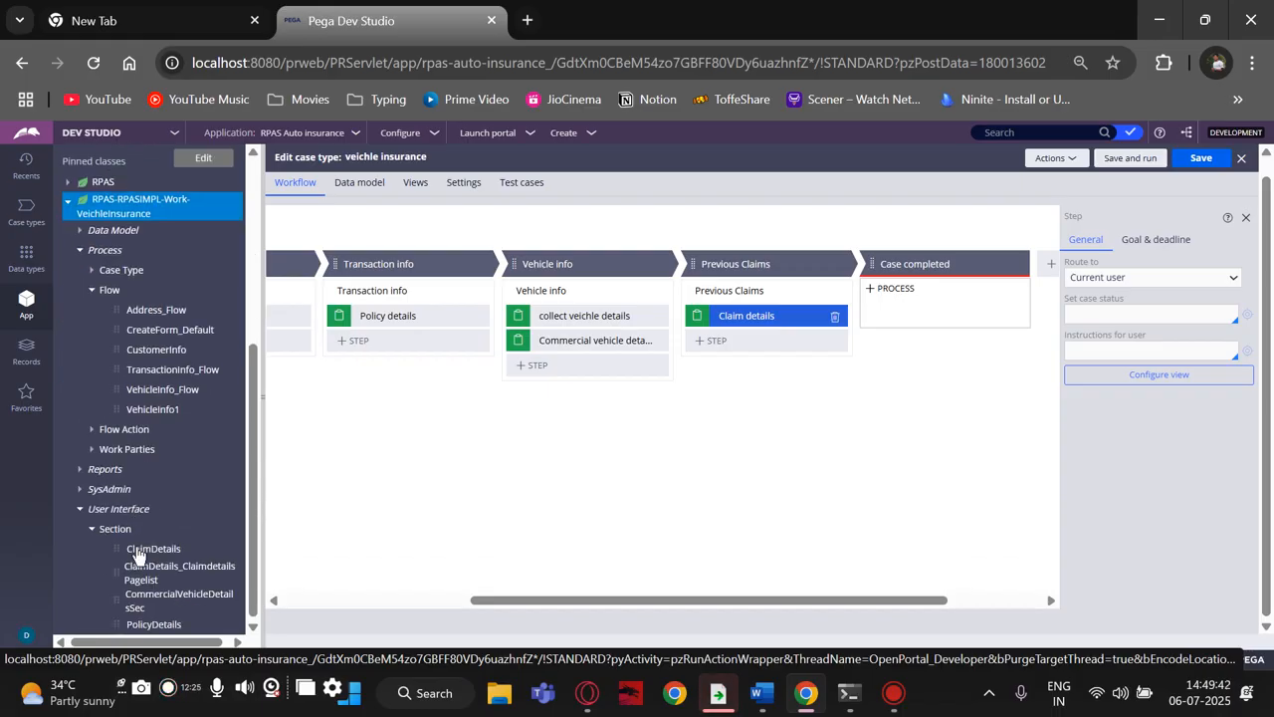
click(91, 431)
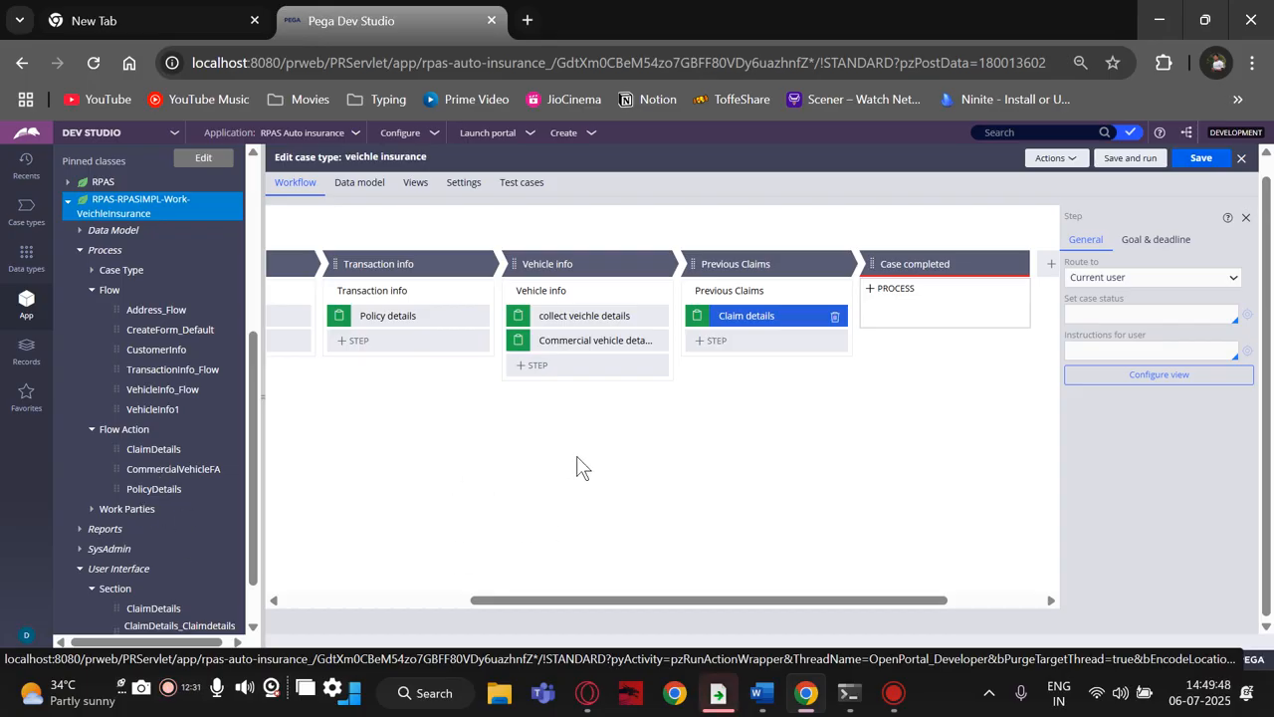
Step: Save and run the veichle insurance case type, submitting the customer, address, policy and personal vehicle forms without entering data
click(1116, 162)
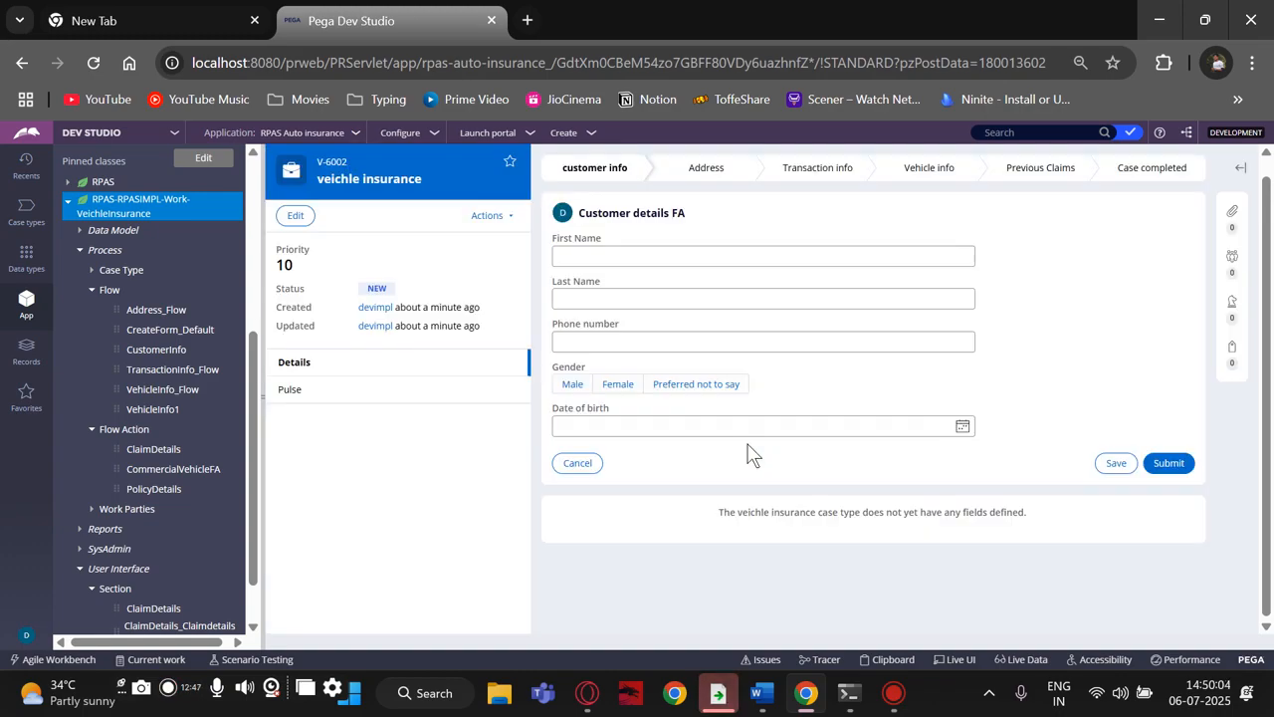
click(1160, 462)
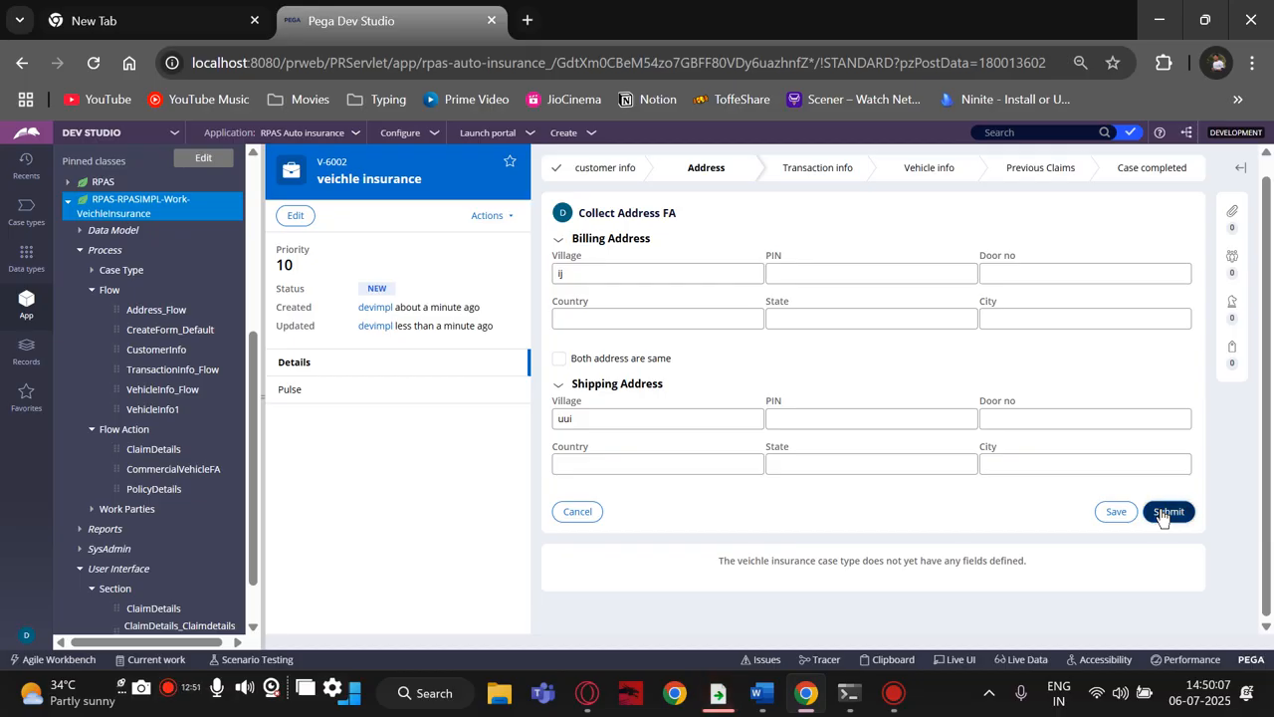
click(1160, 512)
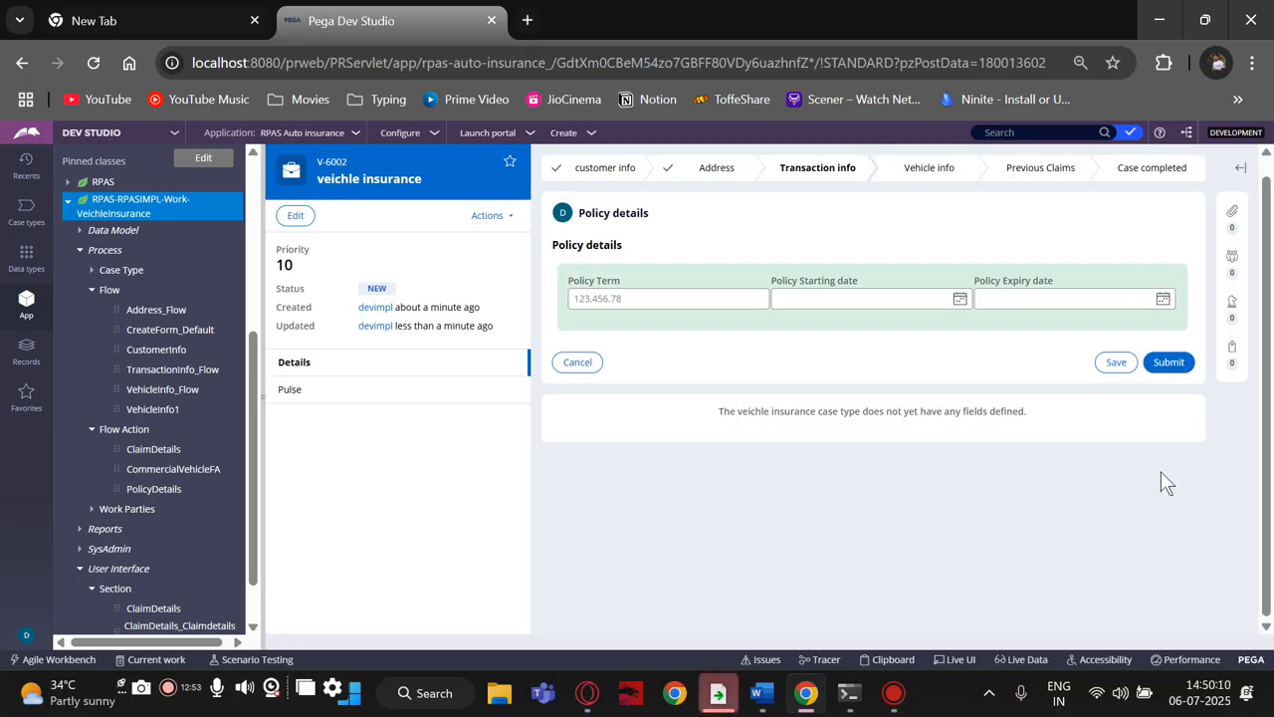
click(1154, 368)
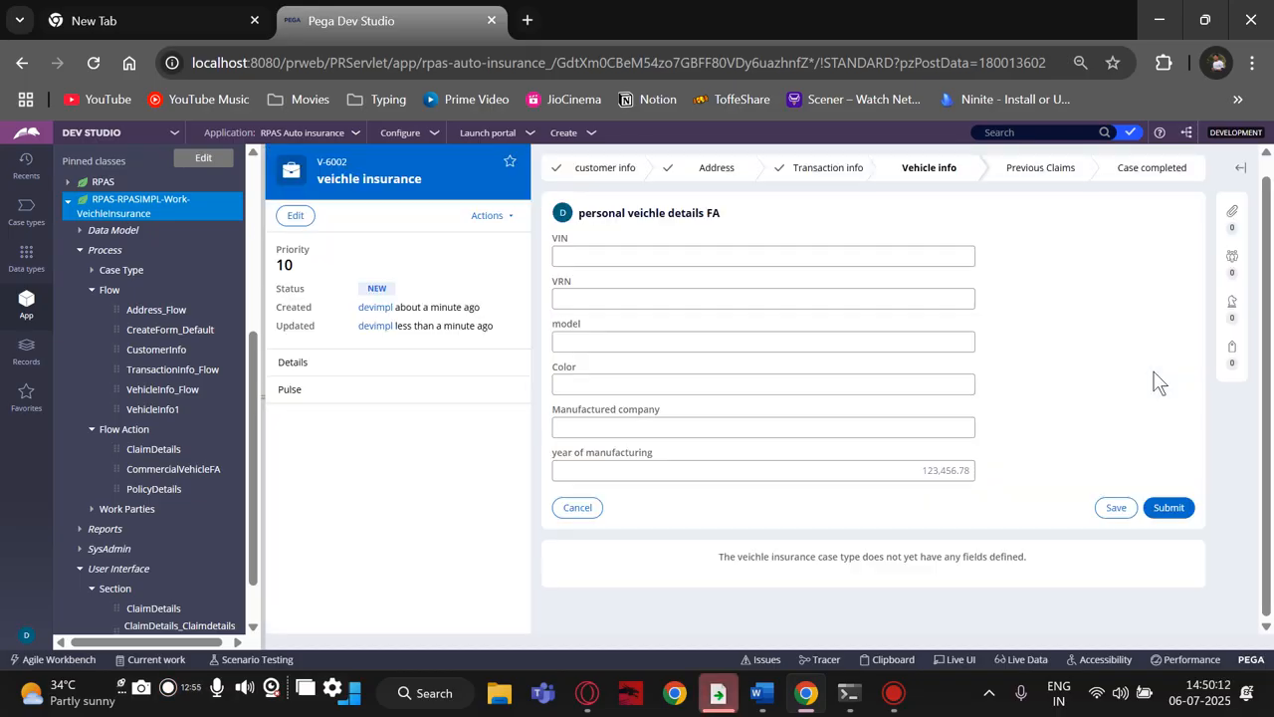
click(1161, 510)
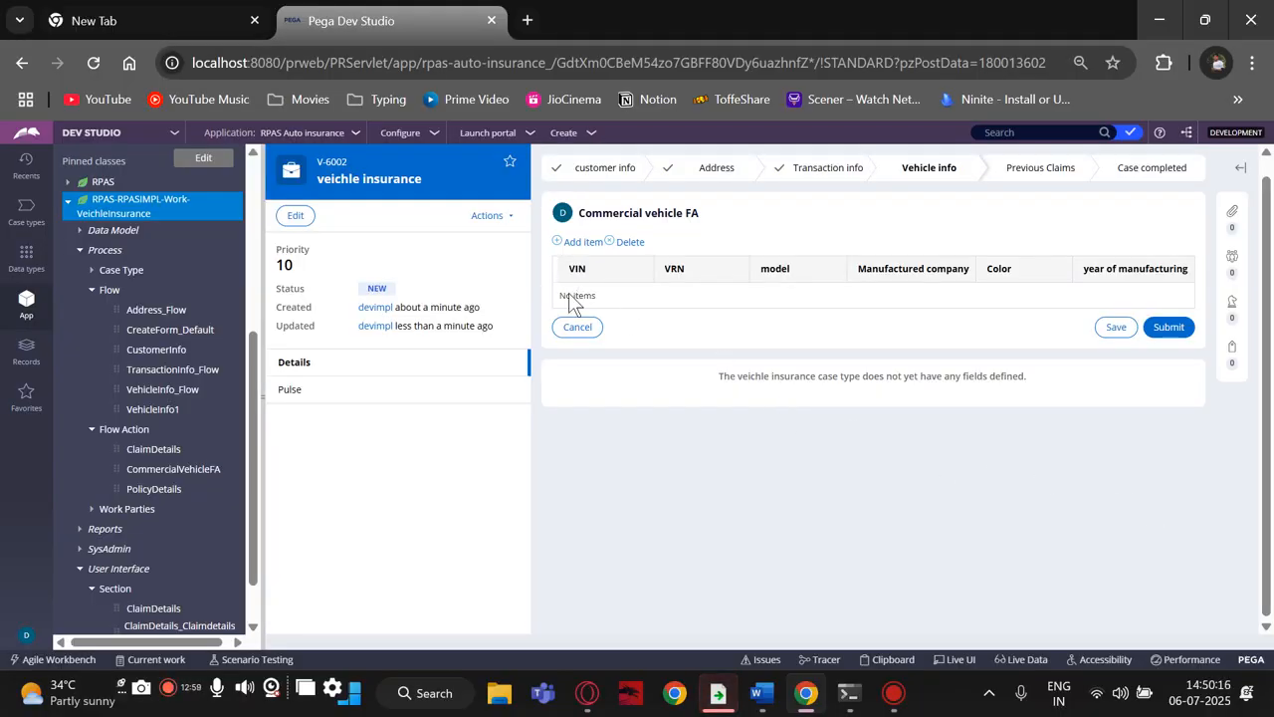
Step: Add two rows to the commercial vehicle list, delete one of them, and submit the form
click(560, 242)
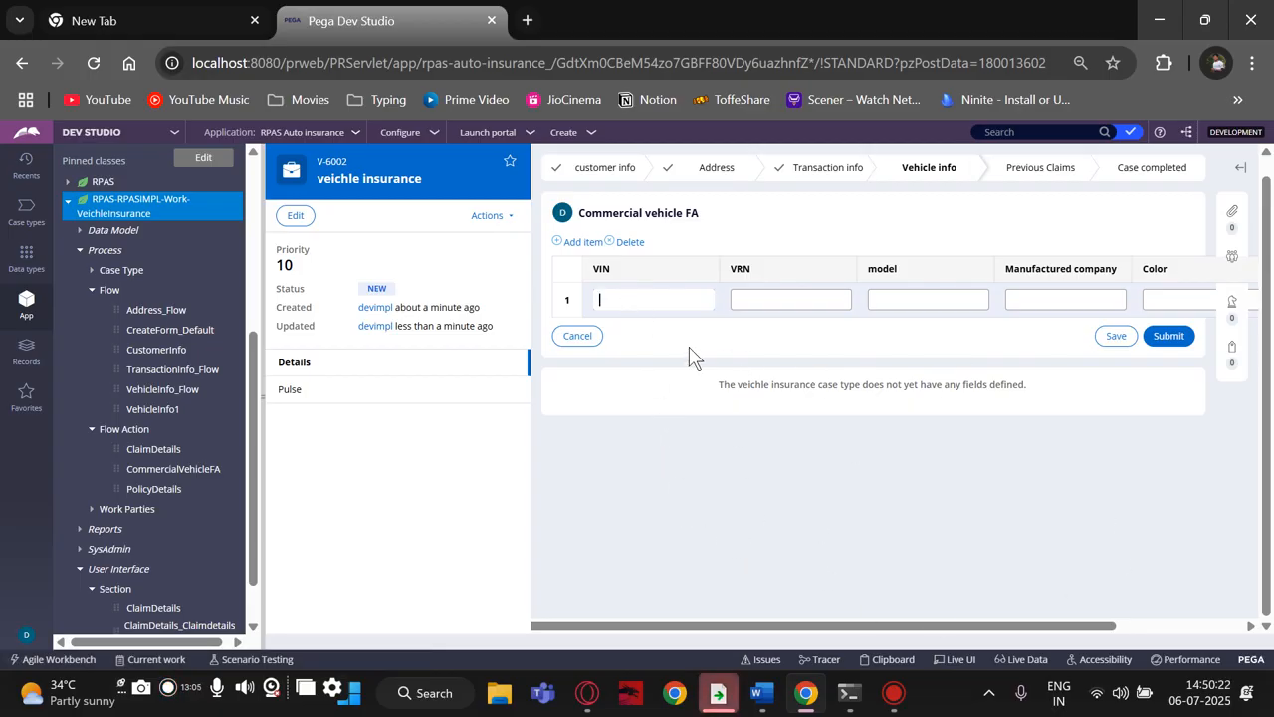
click(563, 242)
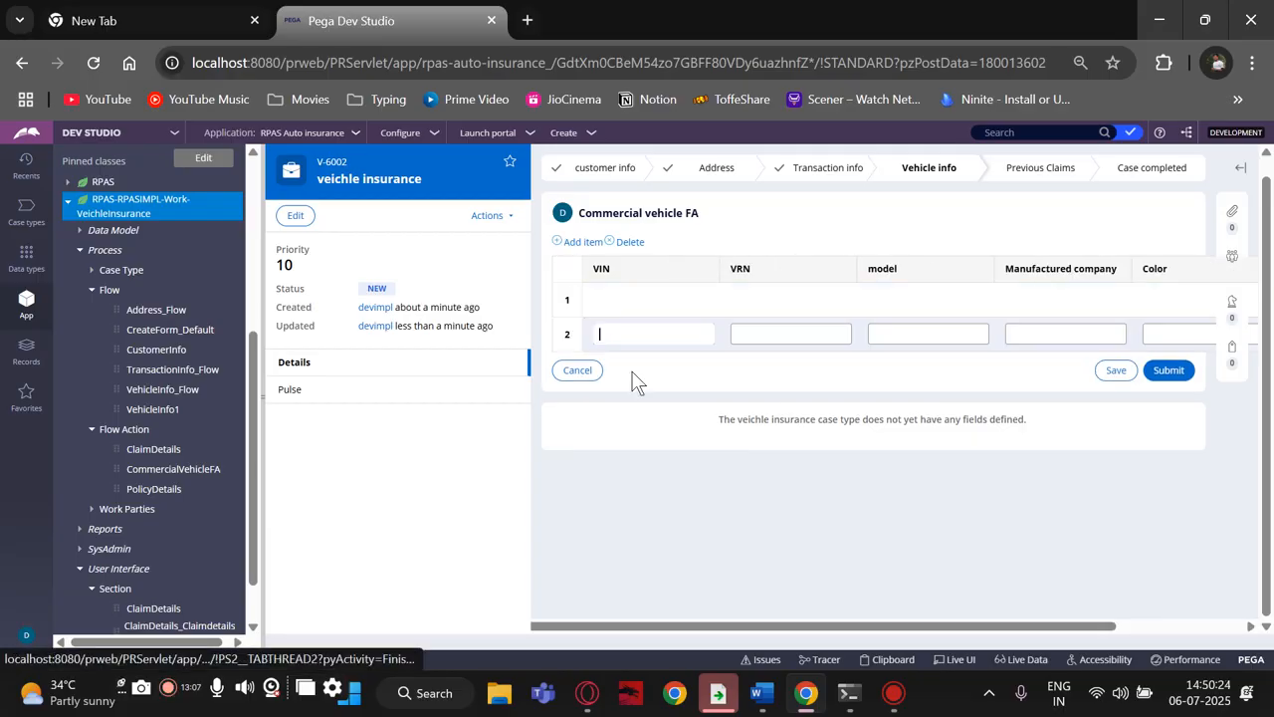
click(630, 243)
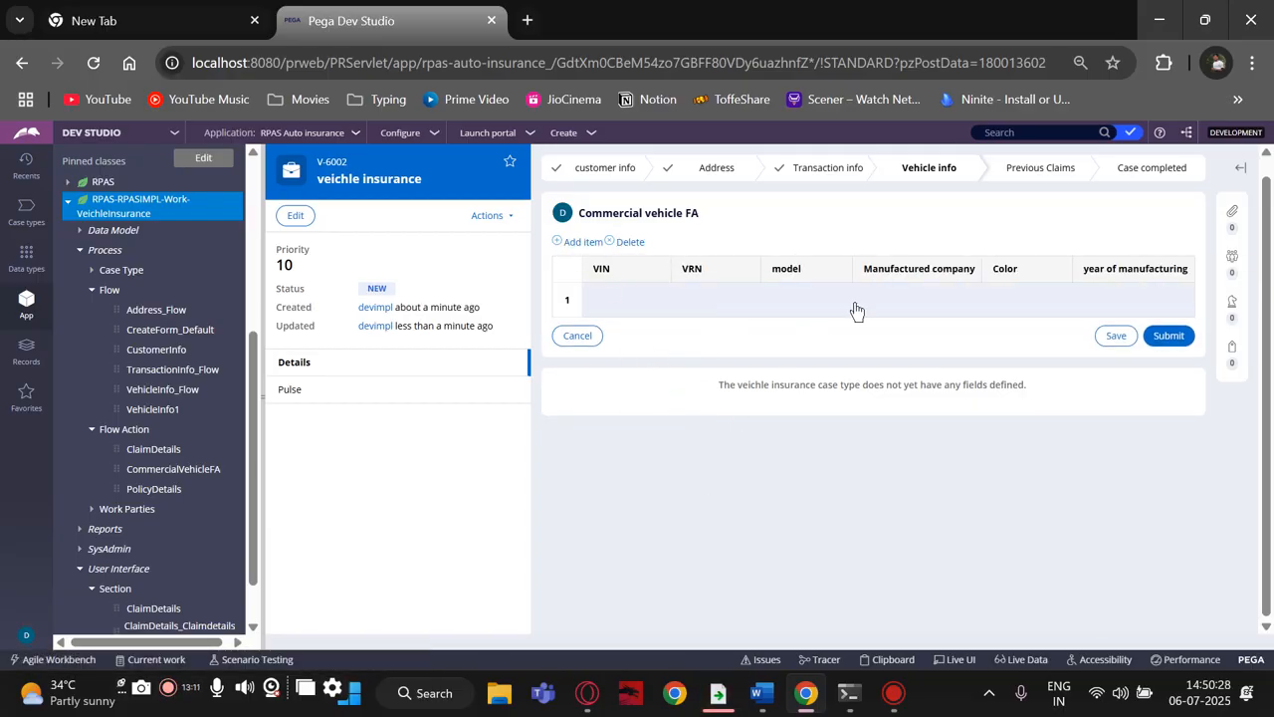
click(1167, 336)
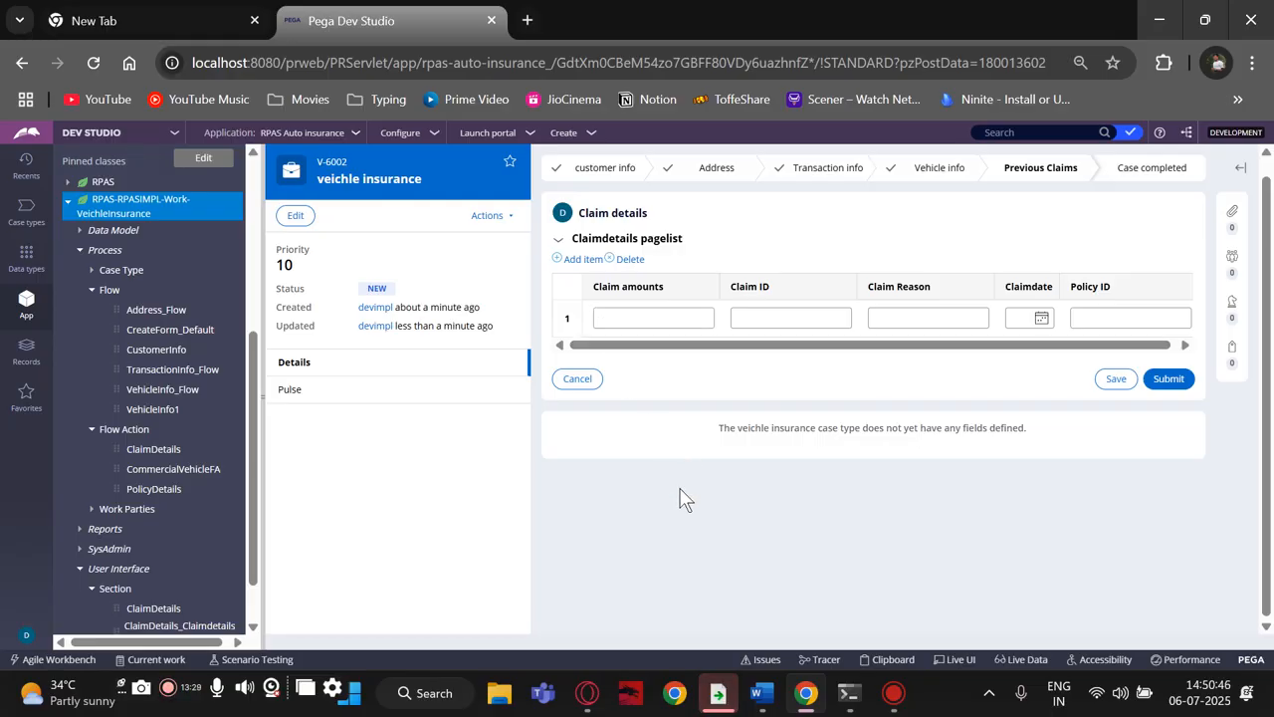
Step: Check the columns of the Claimdetails pagelist and submit the Claim details form with an empty row
click(633, 318)
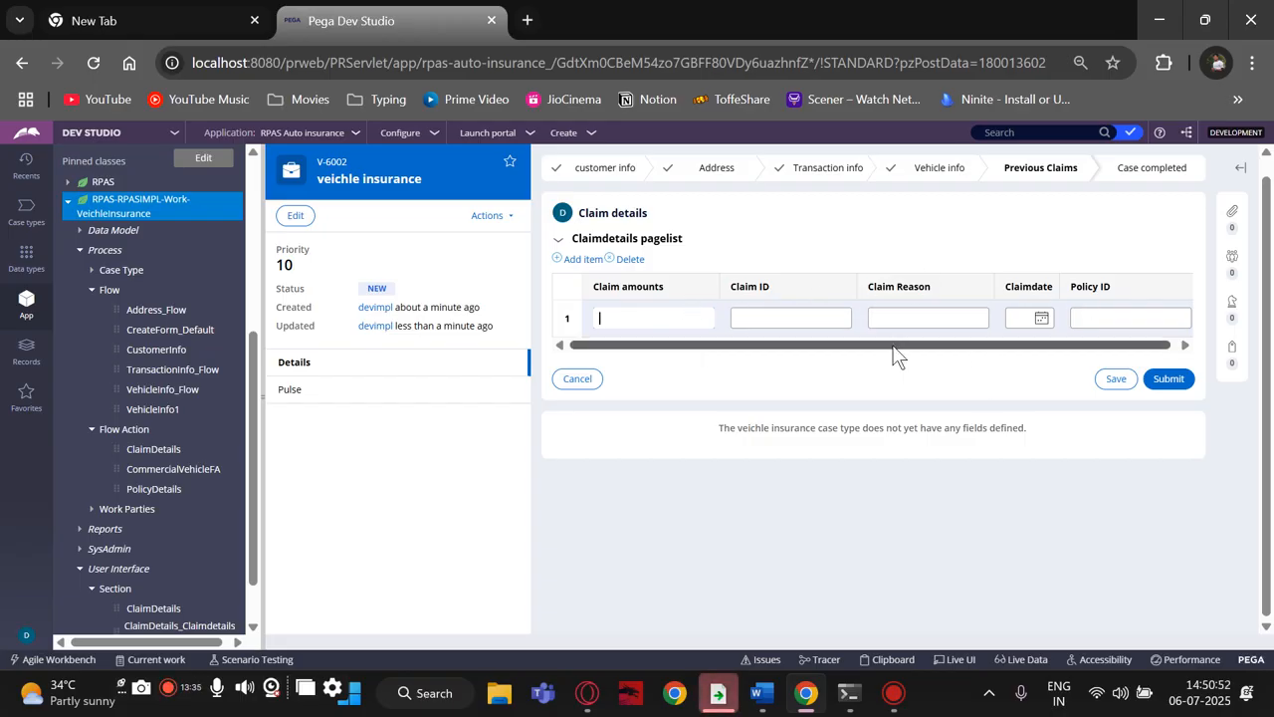
drag(831, 352, 790, 353)
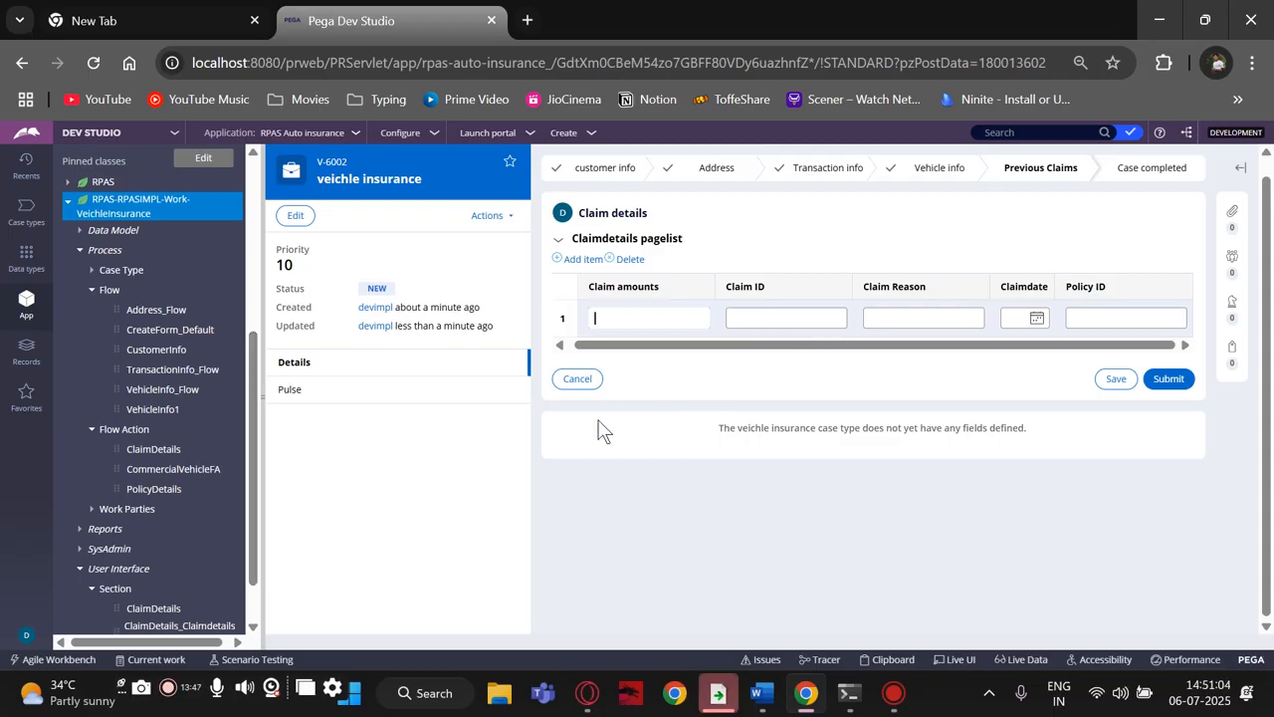
scroll(131, 478, down, 1)
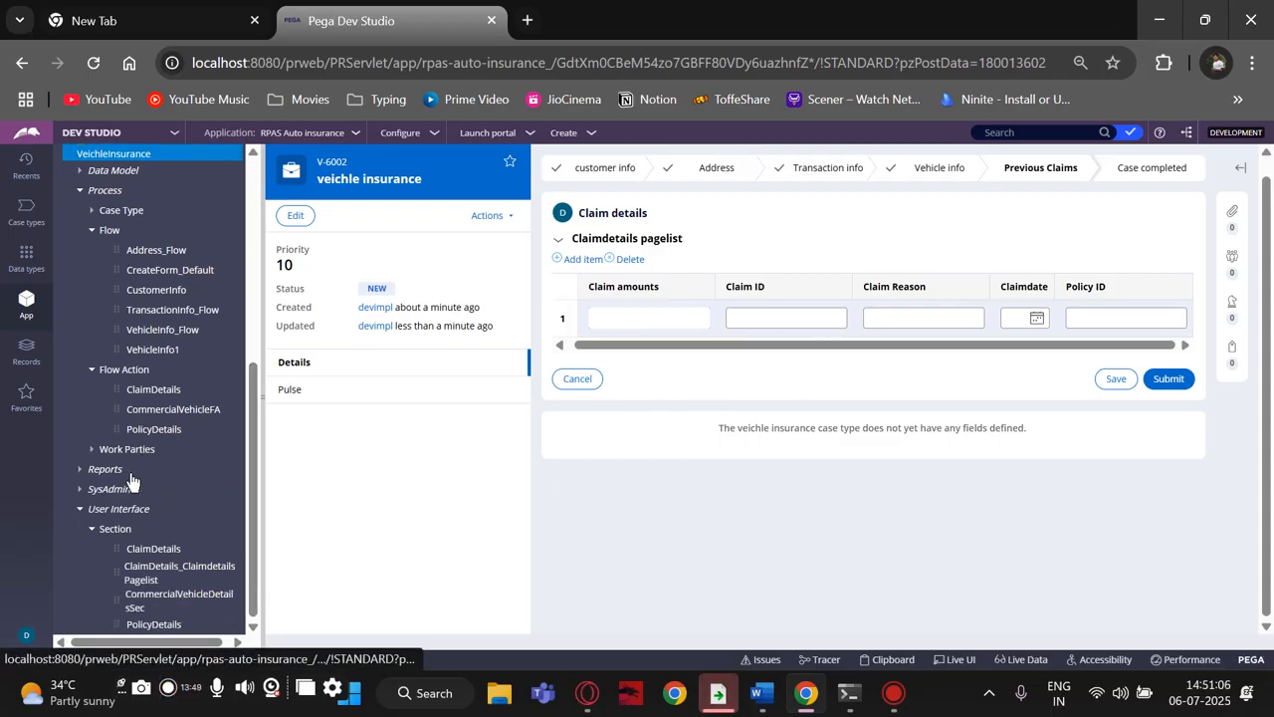
click(1167, 381)
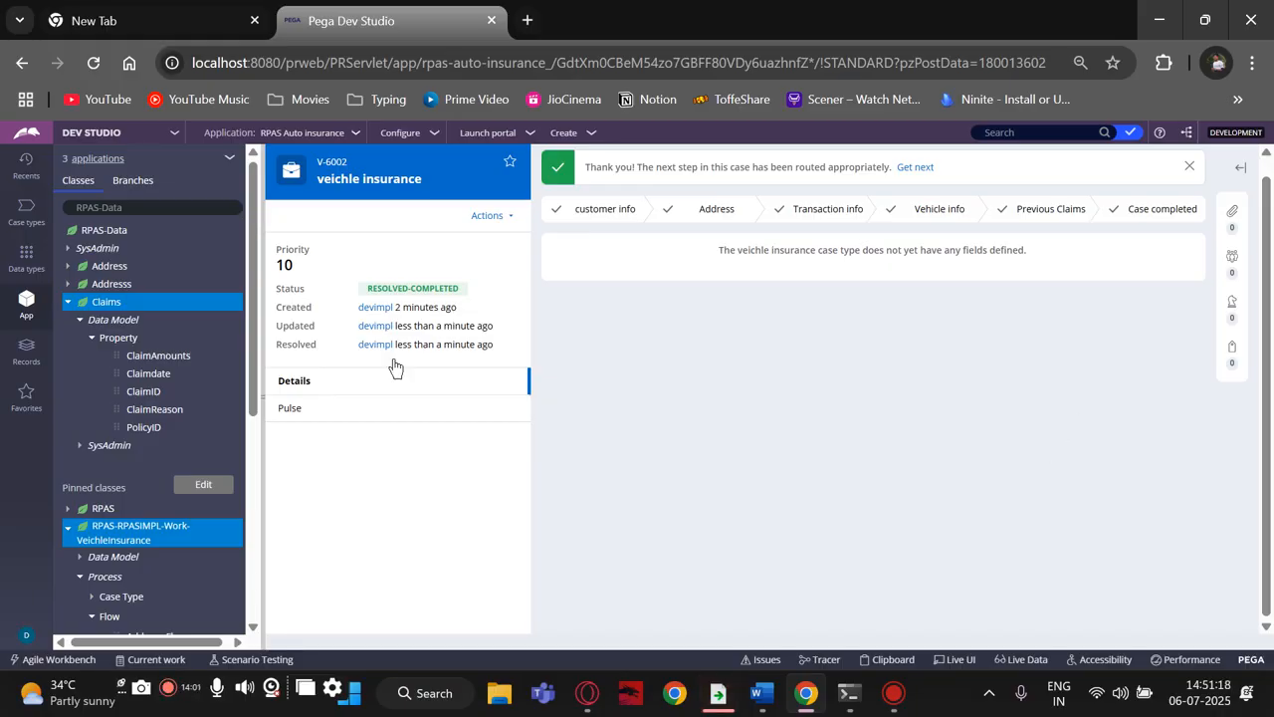
Step: Reload the Pega portal and switch from App Studio back to Dev Studio
click(94, 62)
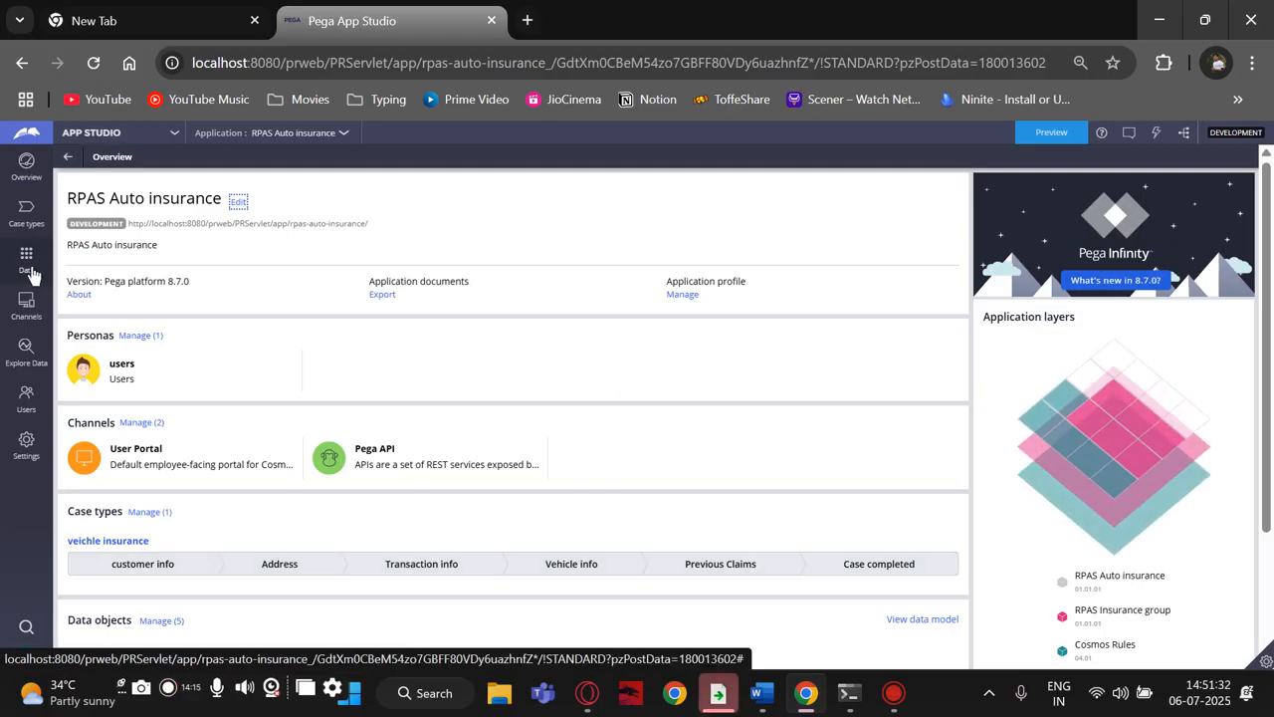
click(171, 132)
click(112, 175)
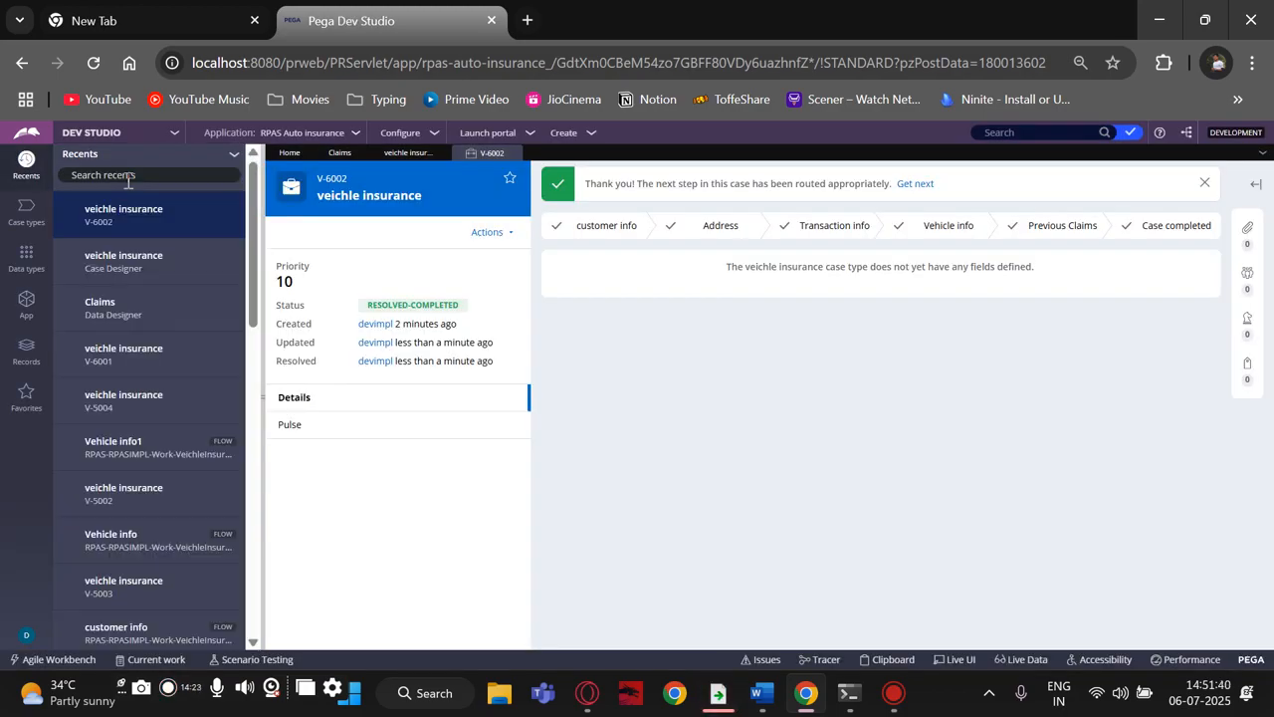
Step: Collapse the expanded VeichleInsurance class and the Claims class's Data Model in the App explorer
click(24, 310)
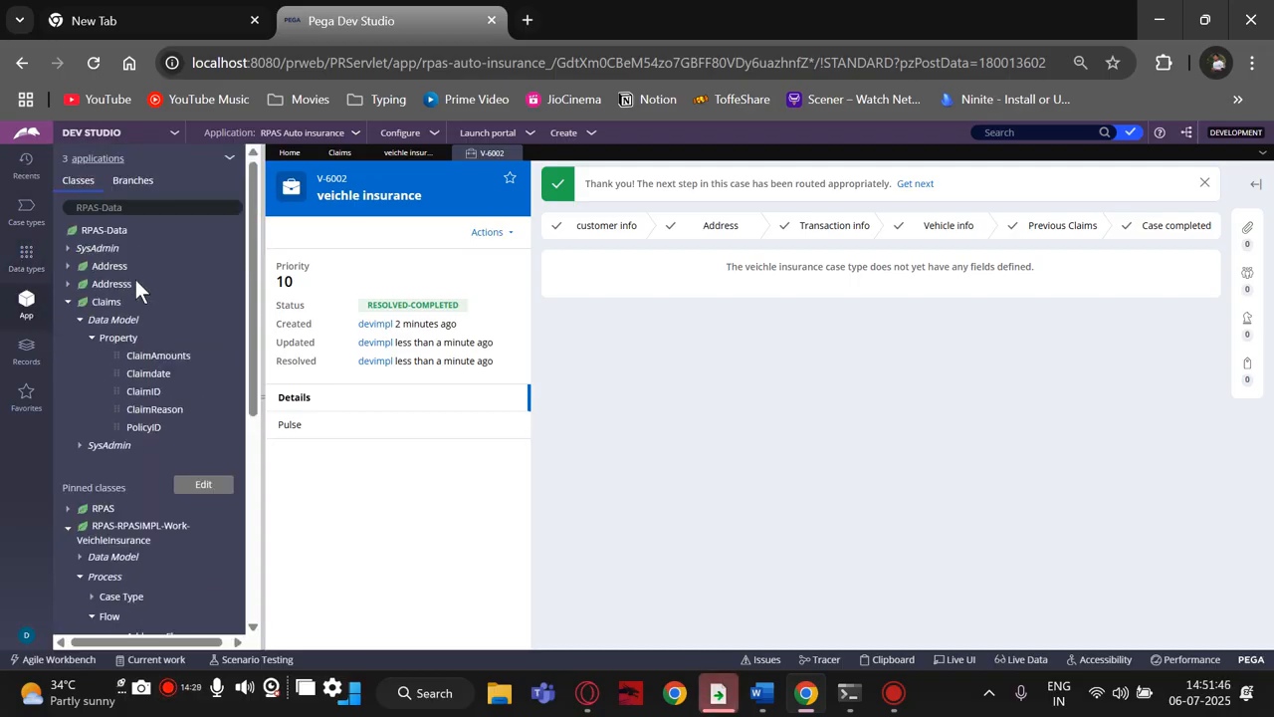
scroll(88, 298, down, 3)
click(91, 286)
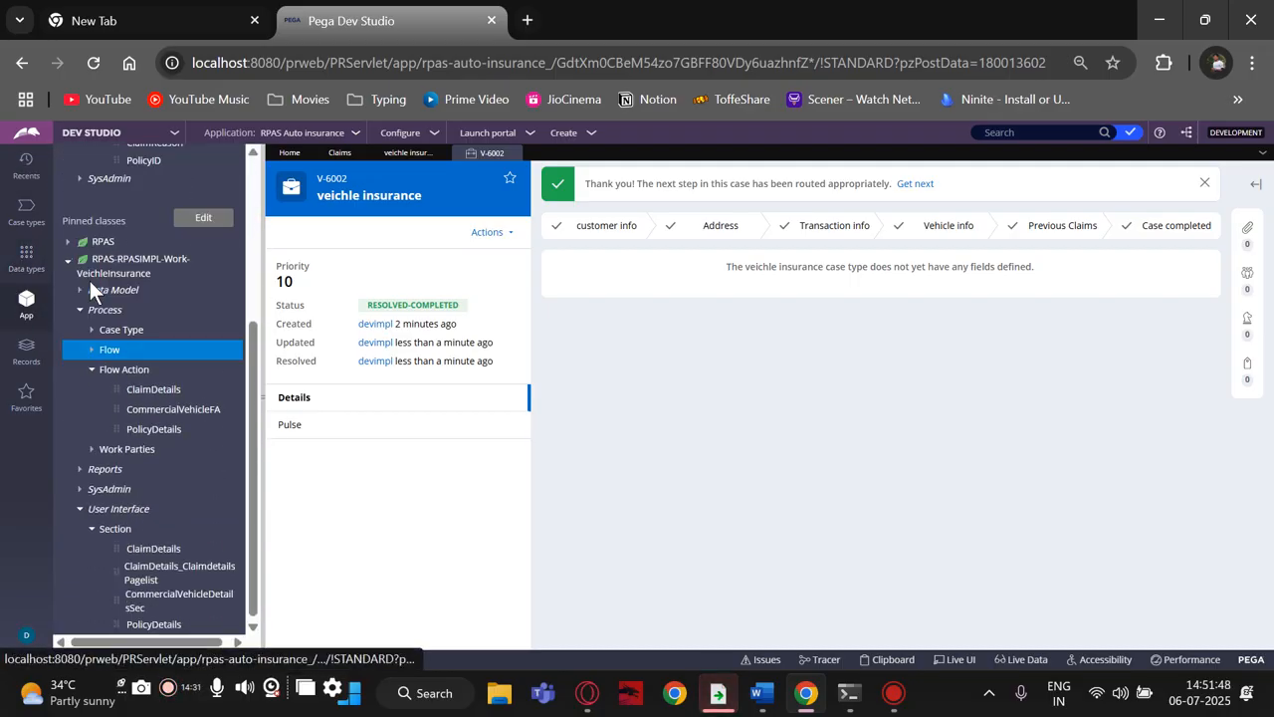
click(92, 367)
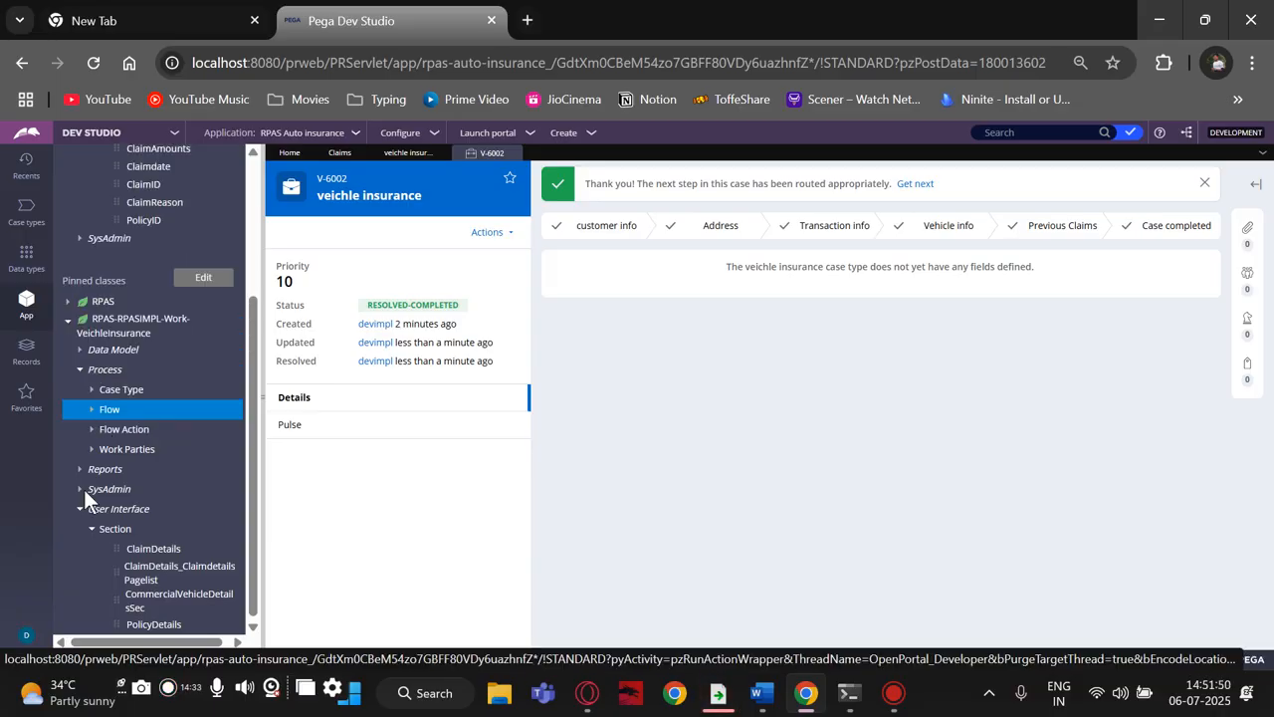
click(93, 530)
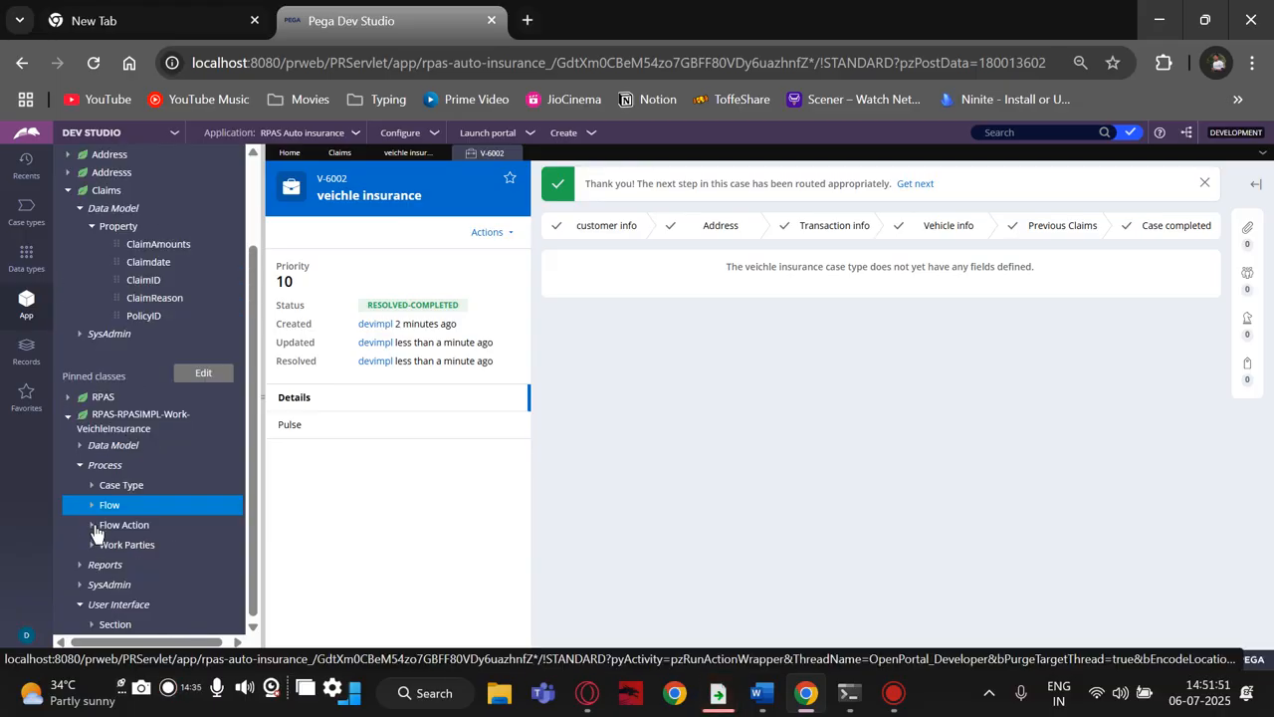
click(68, 415)
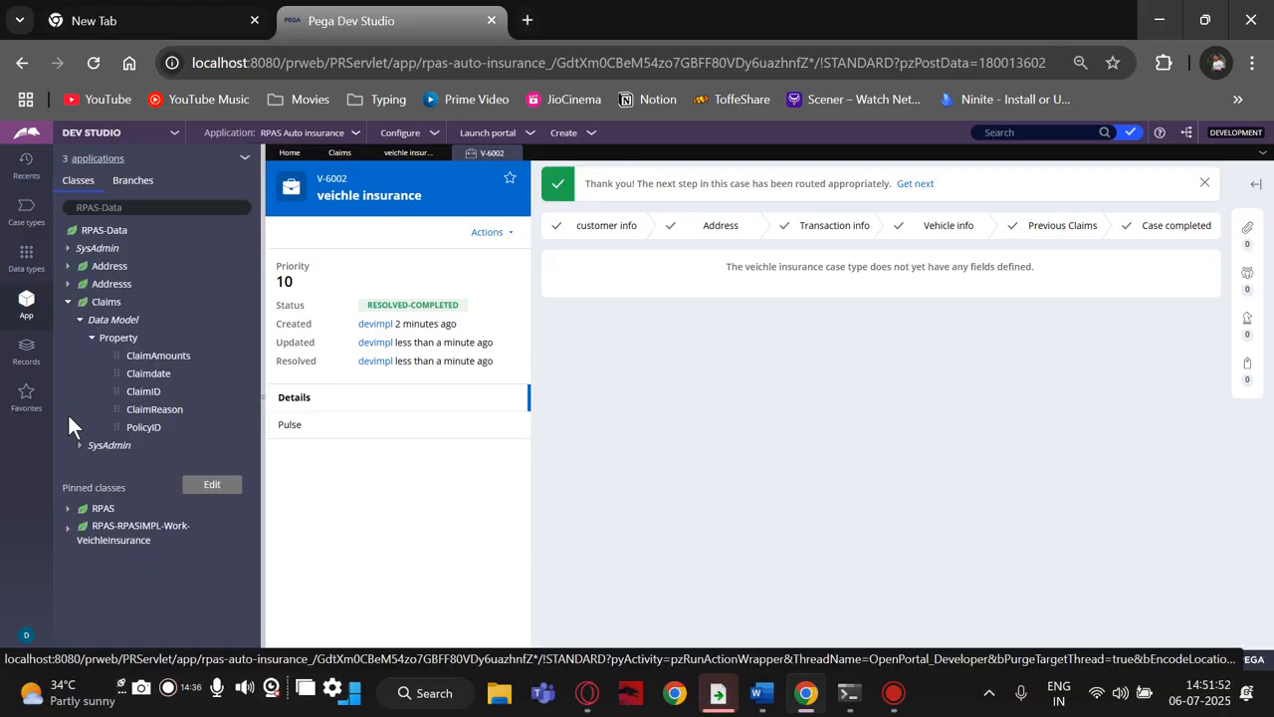
click(89, 337)
click(82, 320)
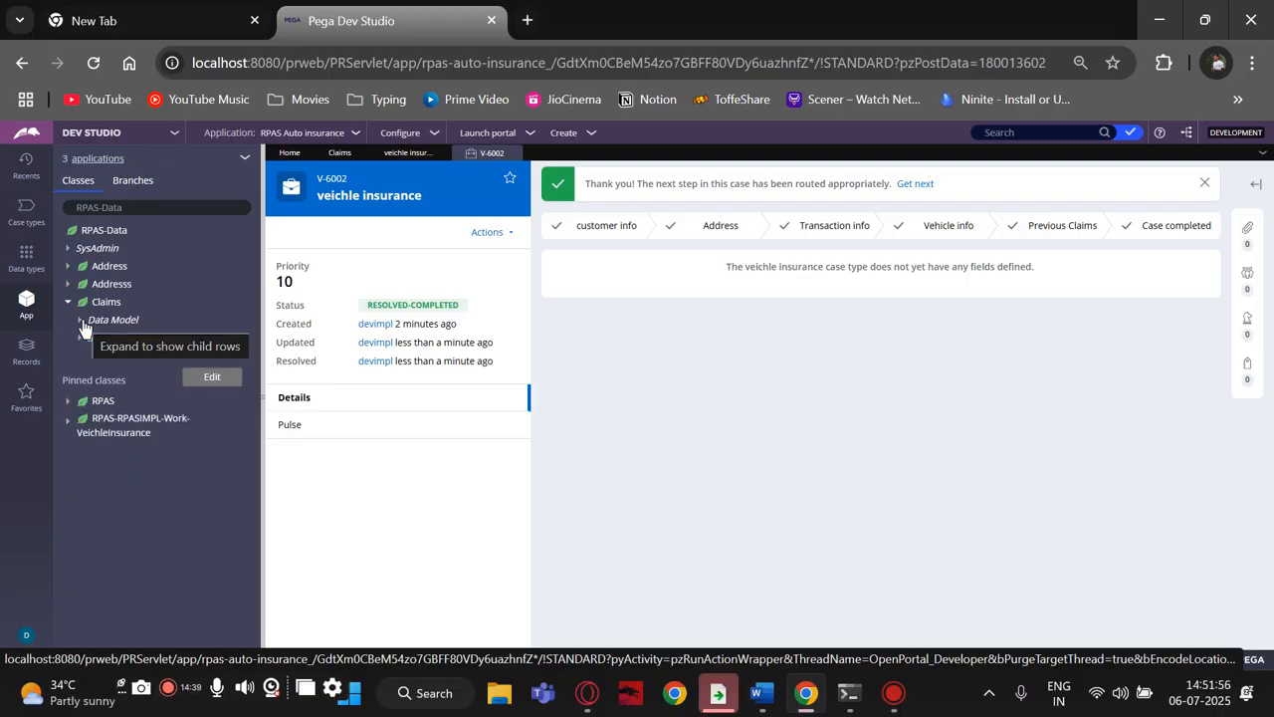
Step: Refresh all classes in the App explorer from the pinned VeichleInsurance class
click(132, 420)
right_click(132, 420)
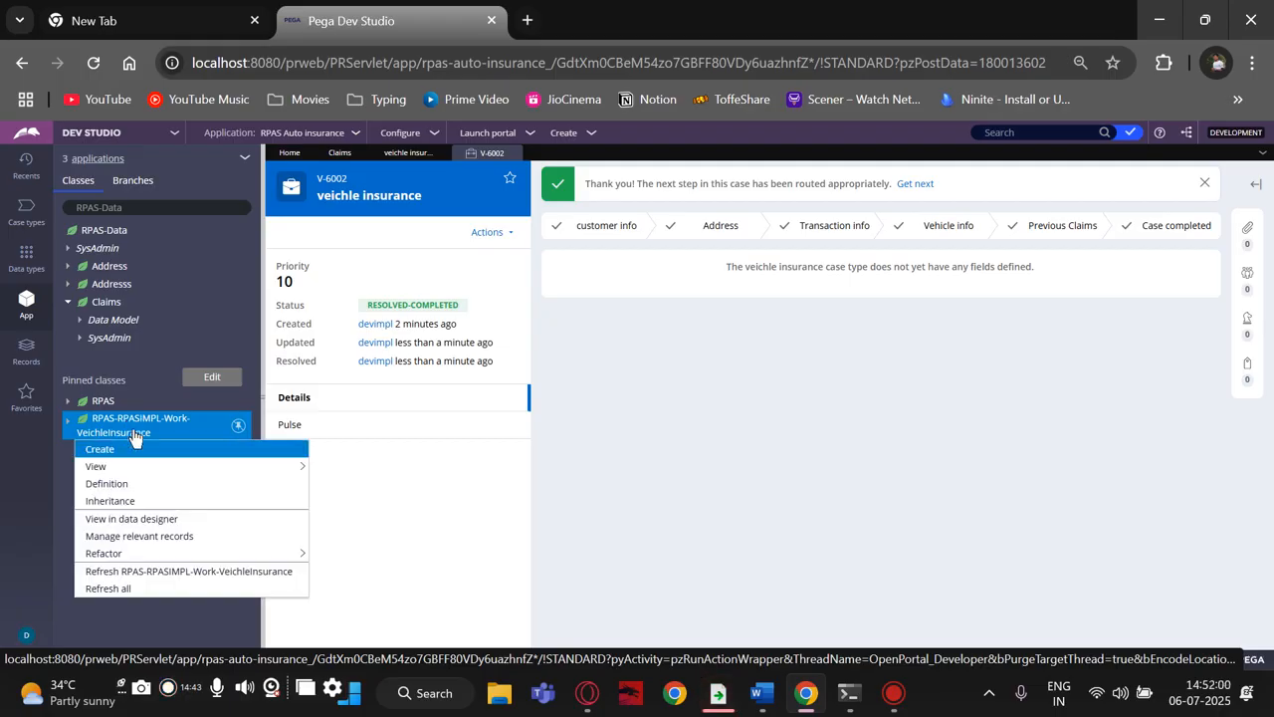
click(117, 588)
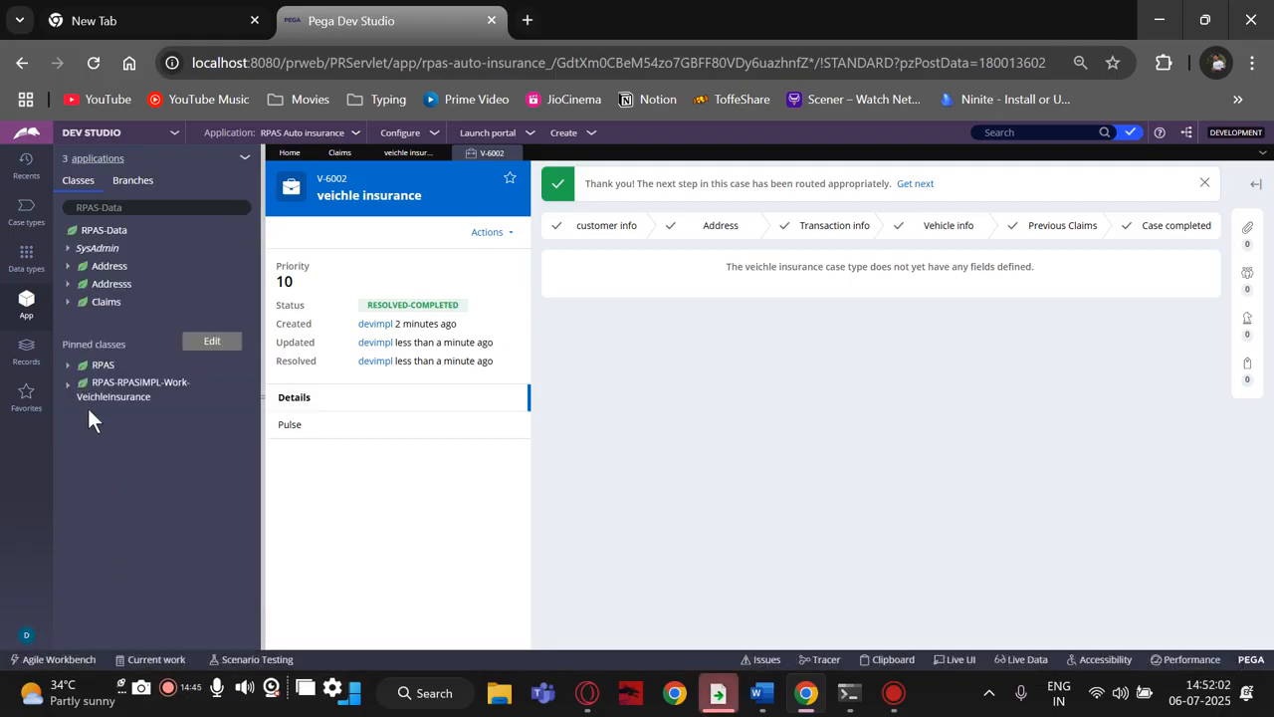
Step: Expand the VeichleInsurance class's Data Model down to its Property rules to examine the page list properties
click(67, 389)
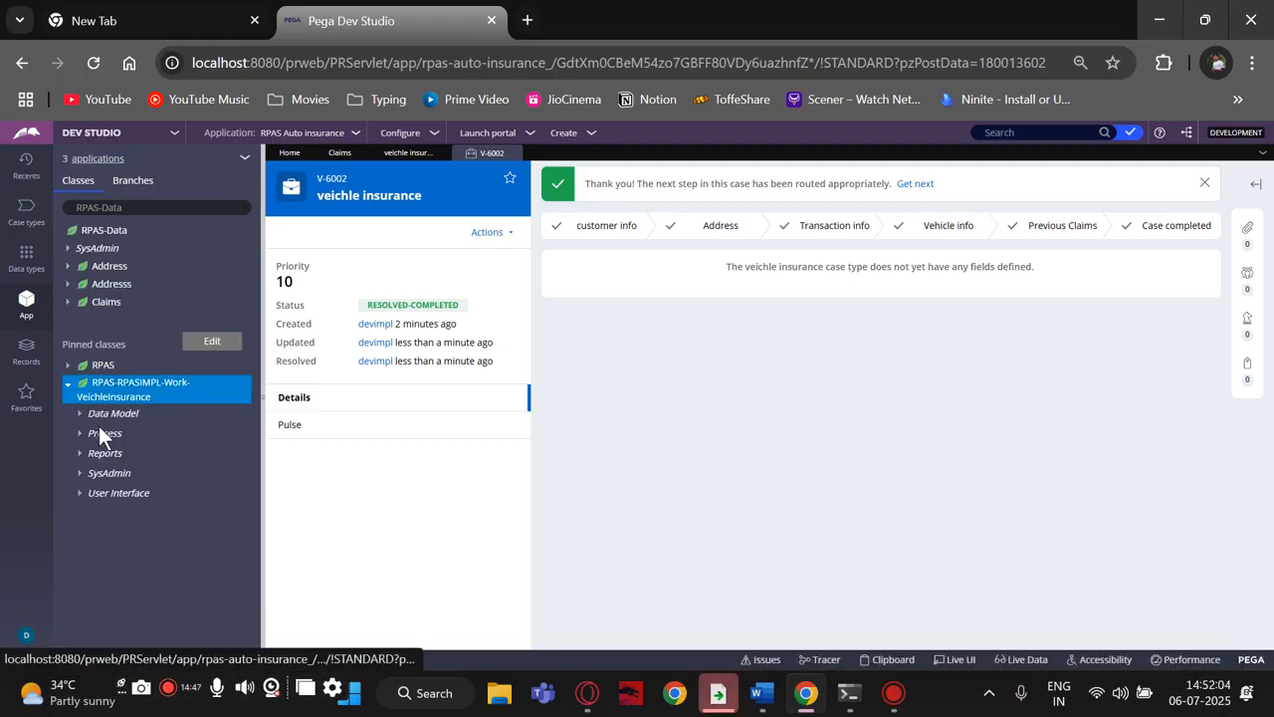
click(81, 413)
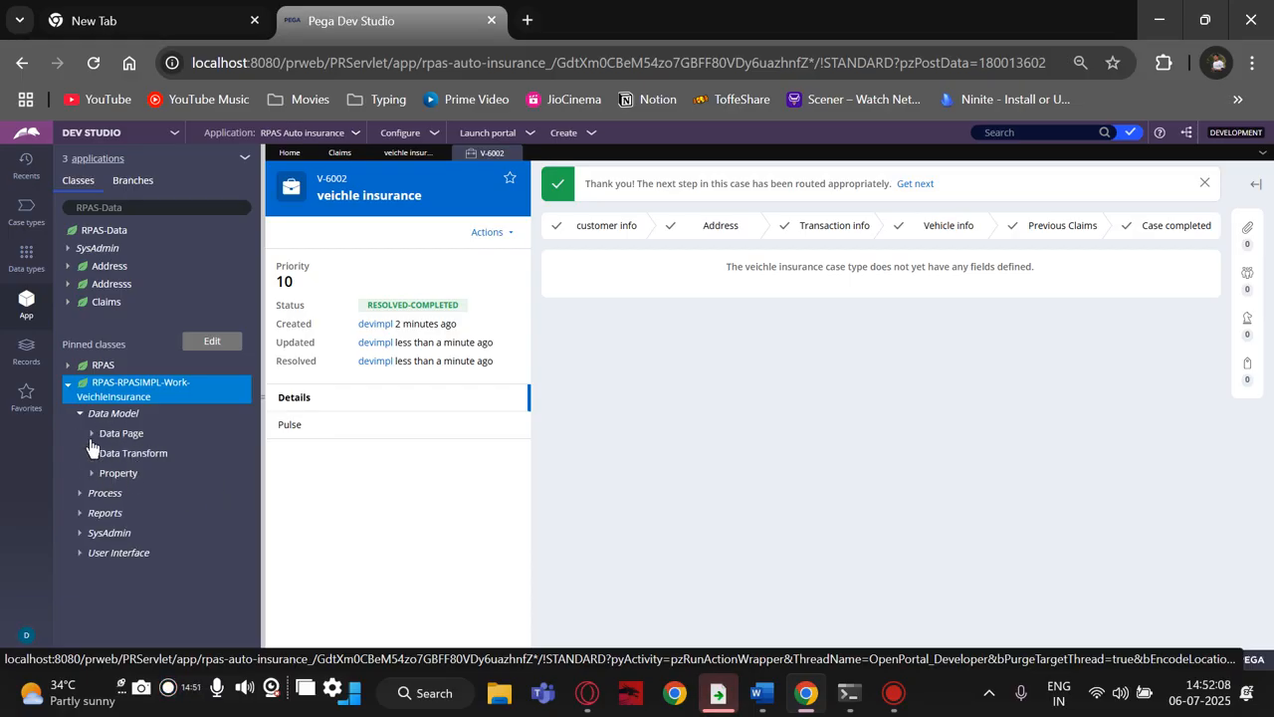
click(94, 474)
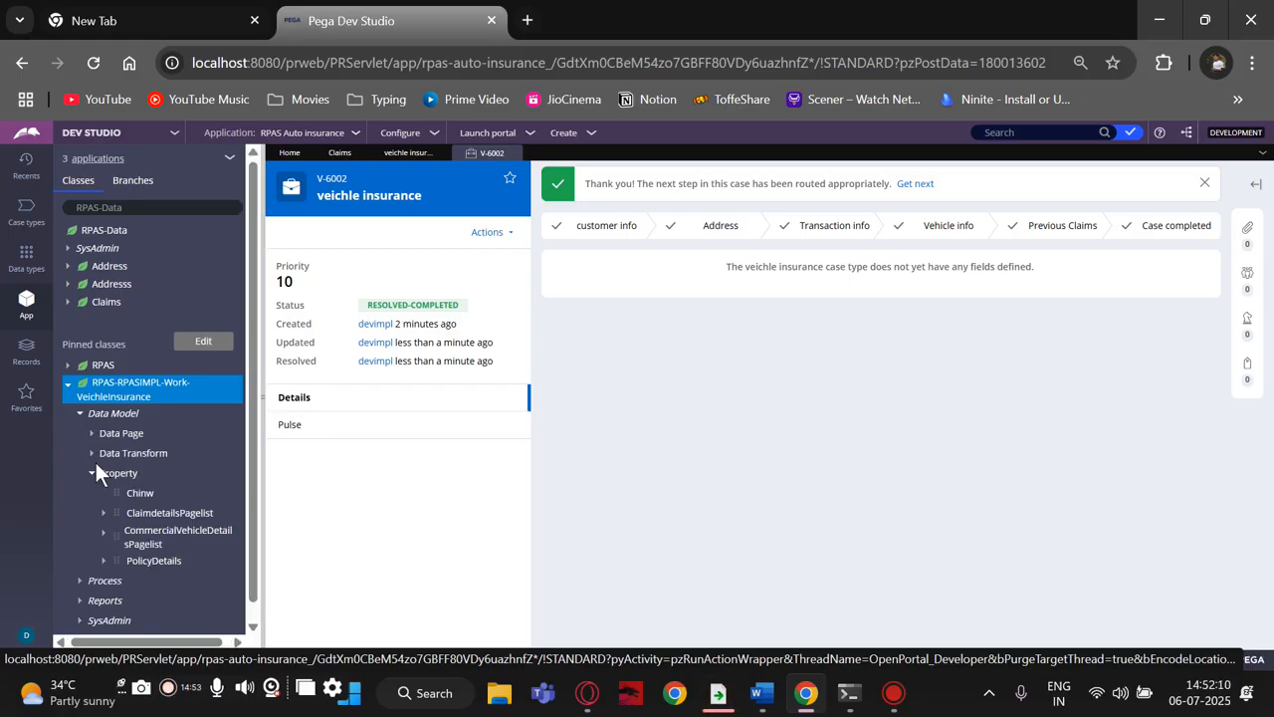
Step: Open the VeichleInsurance class's pyDefault data transform to review it, and expand the class's Data Page rules
click(91, 456)
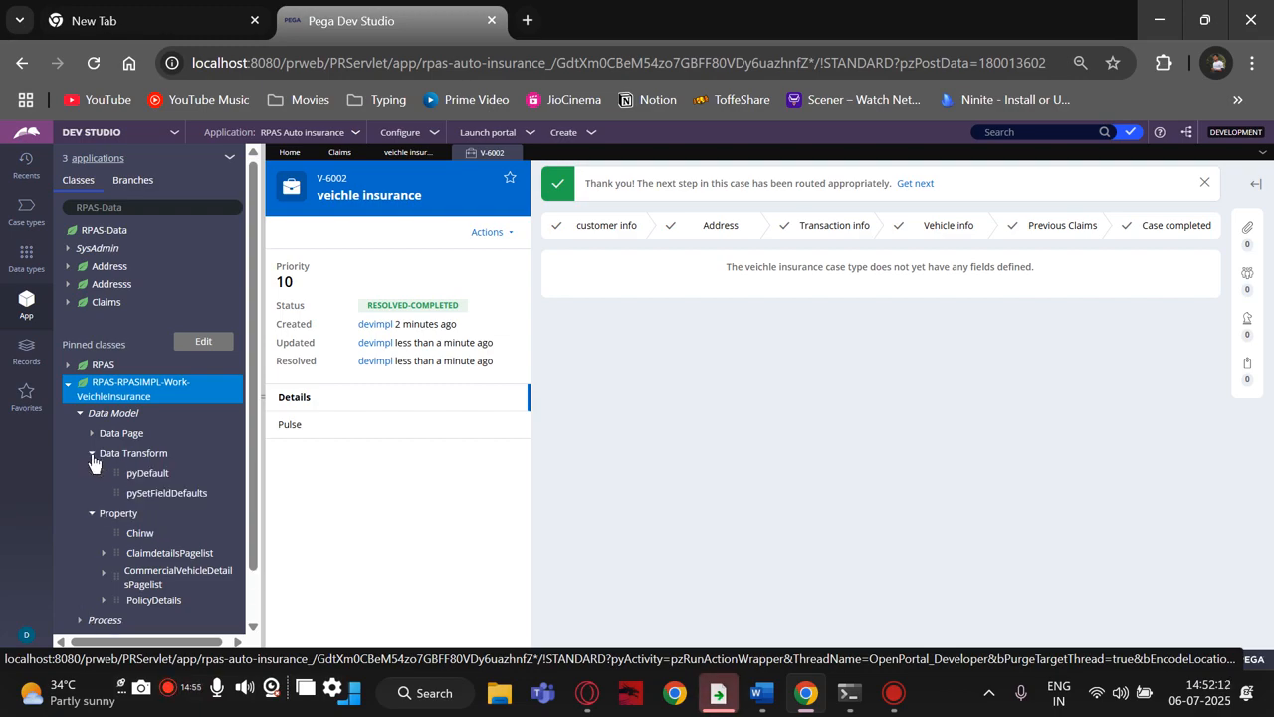
click(130, 476)
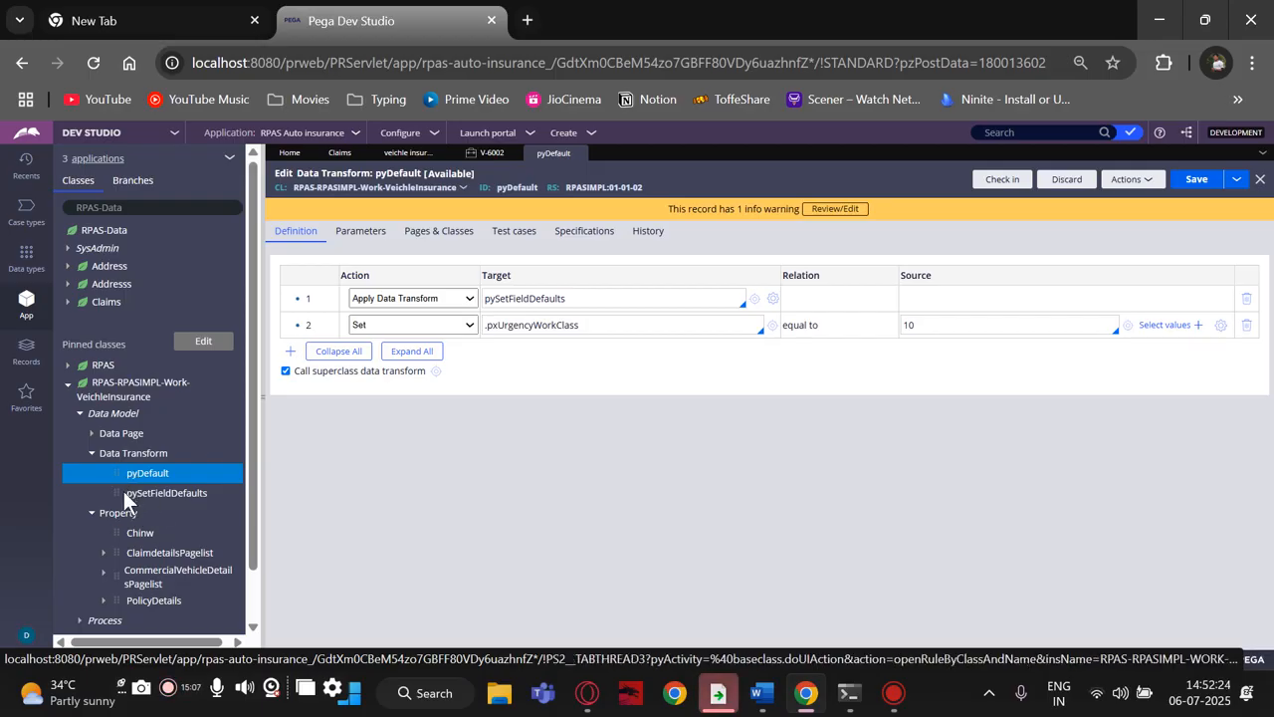
click(91, 434)
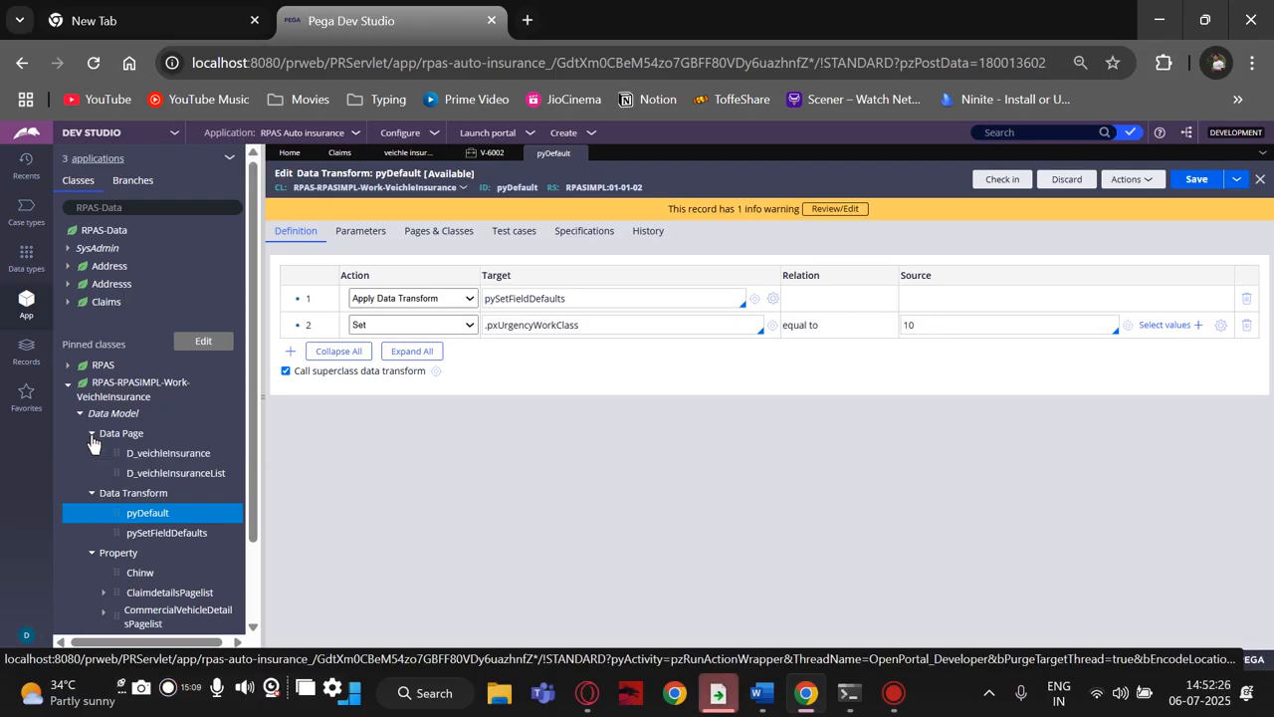
Step: Expand the Claims class's Data Model down to its Property rules and examine them alongside the VeichleInsurance rules
click(68, 301)
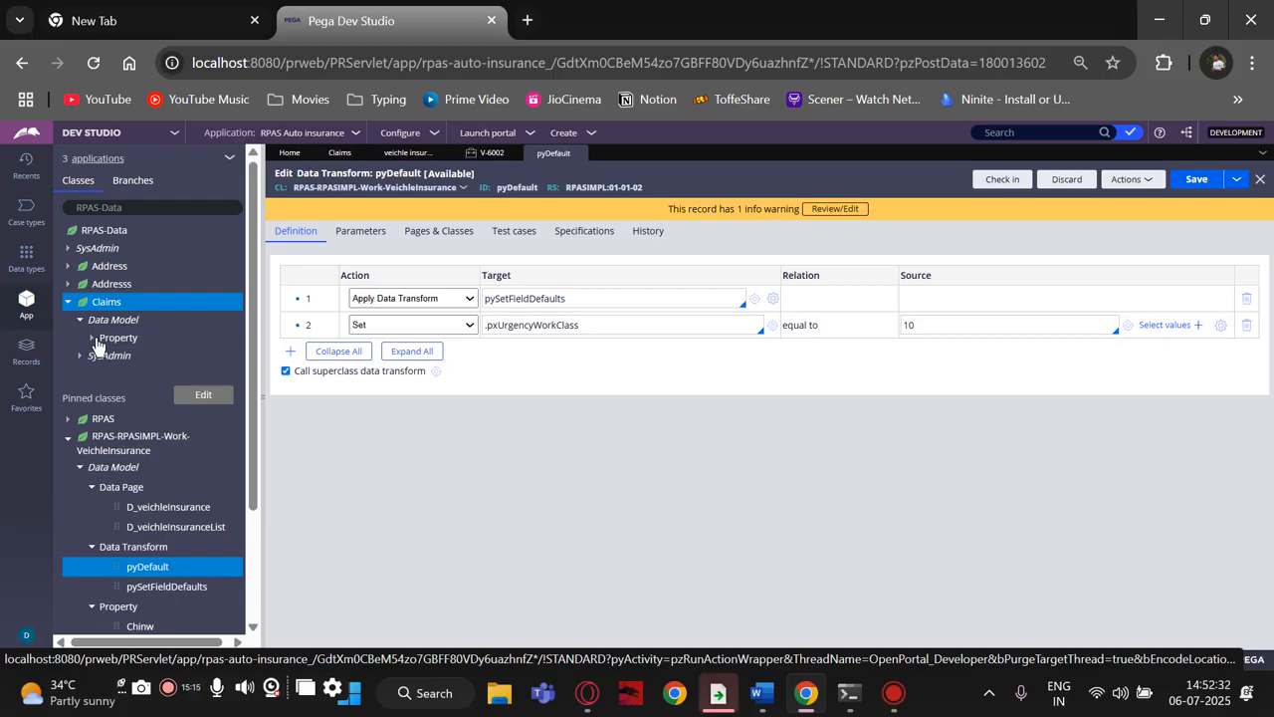
click(93, 338)
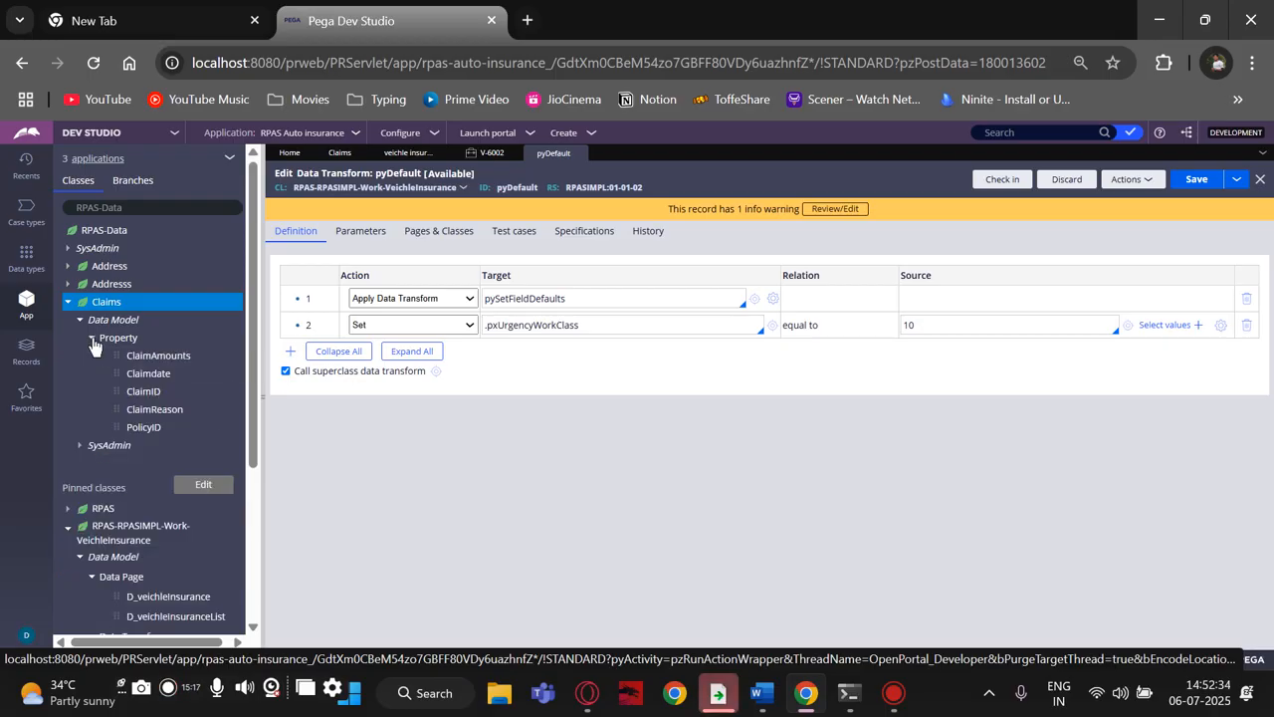
scroll(132, 444, down, 2)
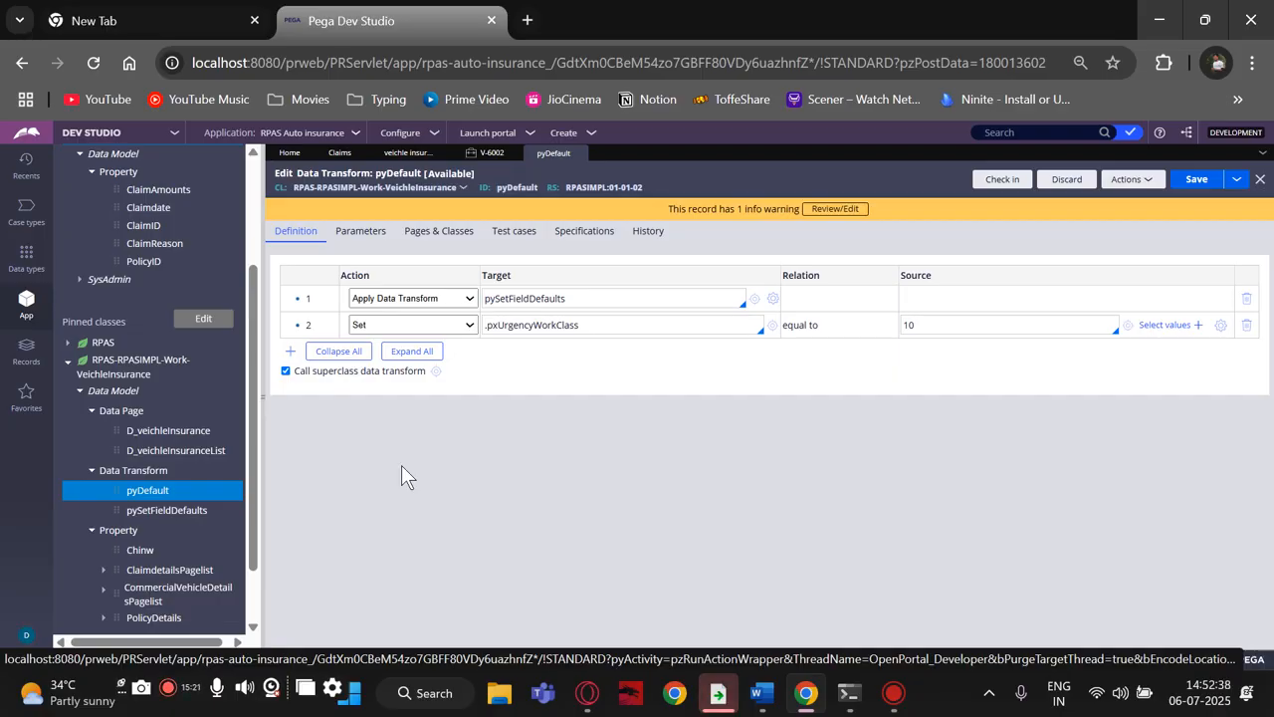
scroll(184, 477, down, 1)
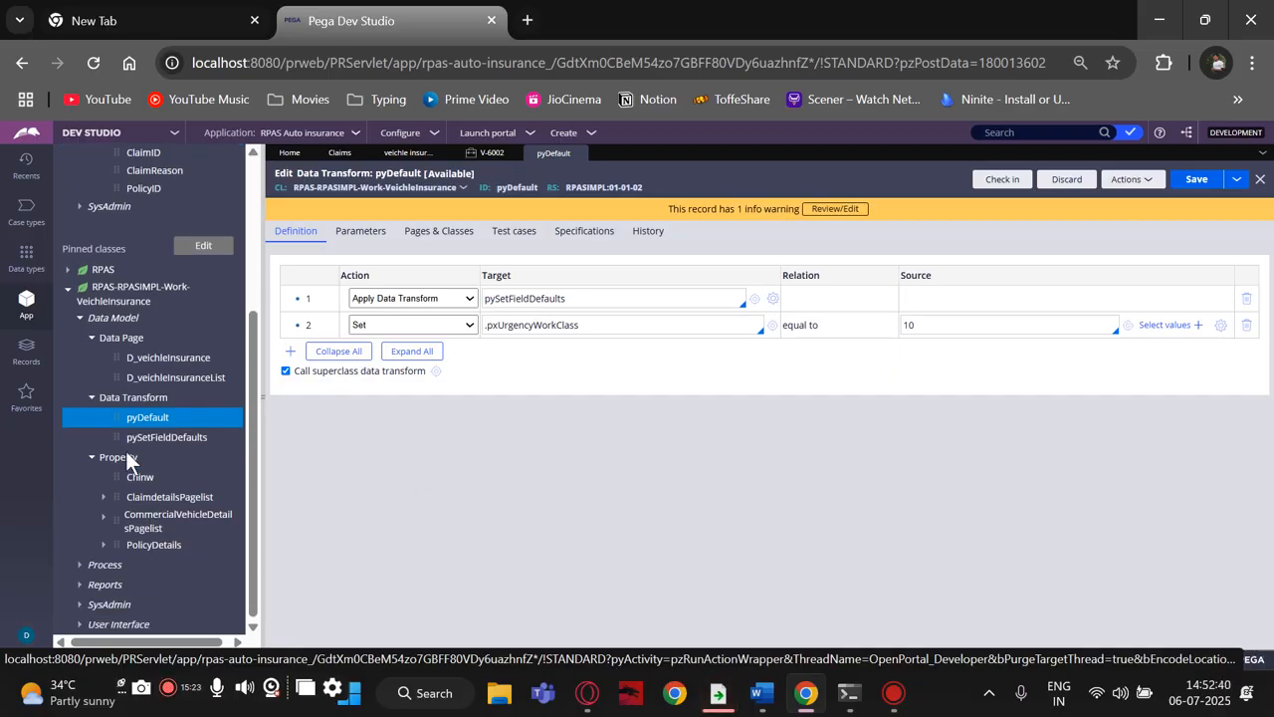
Step: Open the pySetFieldDefaults data transform and add a fourth row with the Set action
click(123, 439)
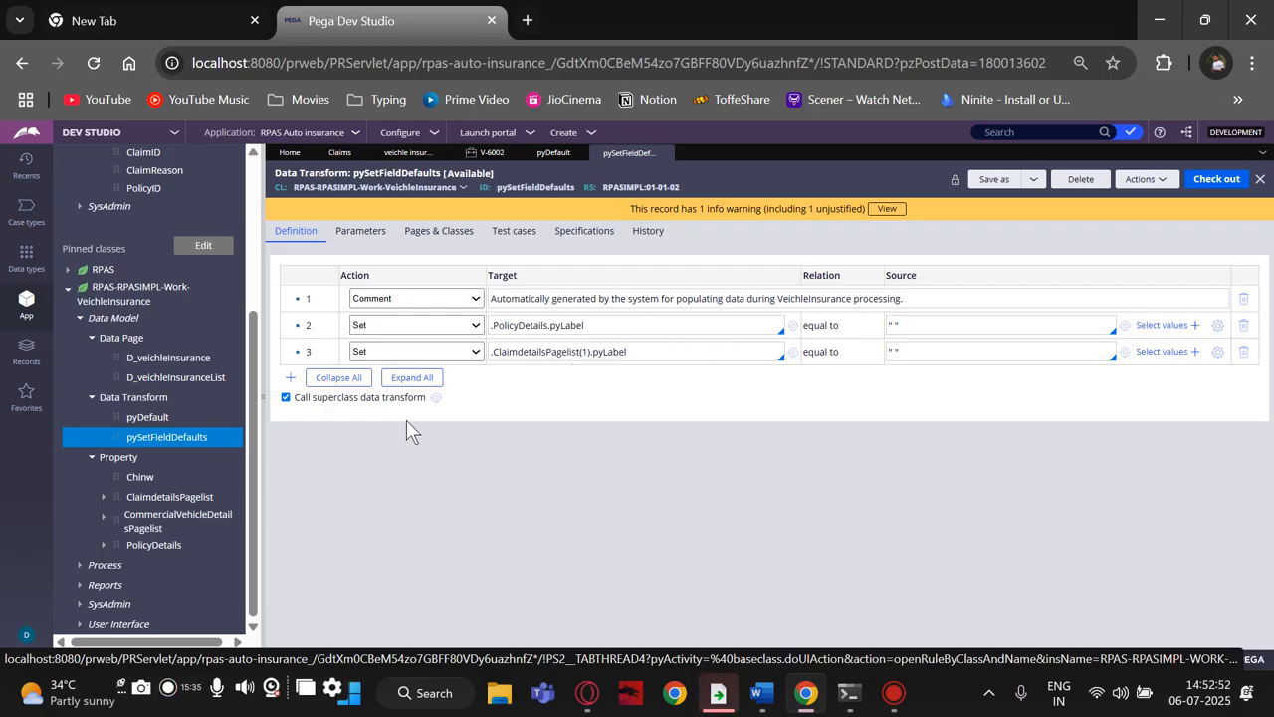
click(290, 378)
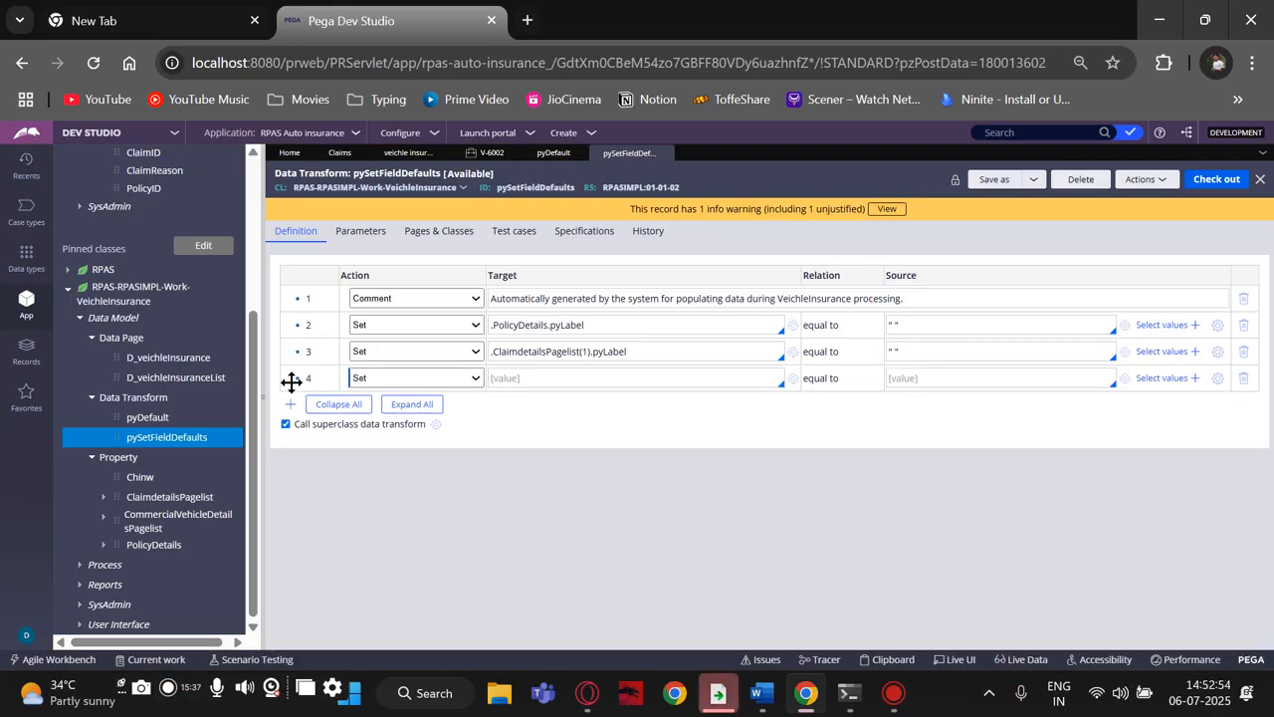
click(531, 382)
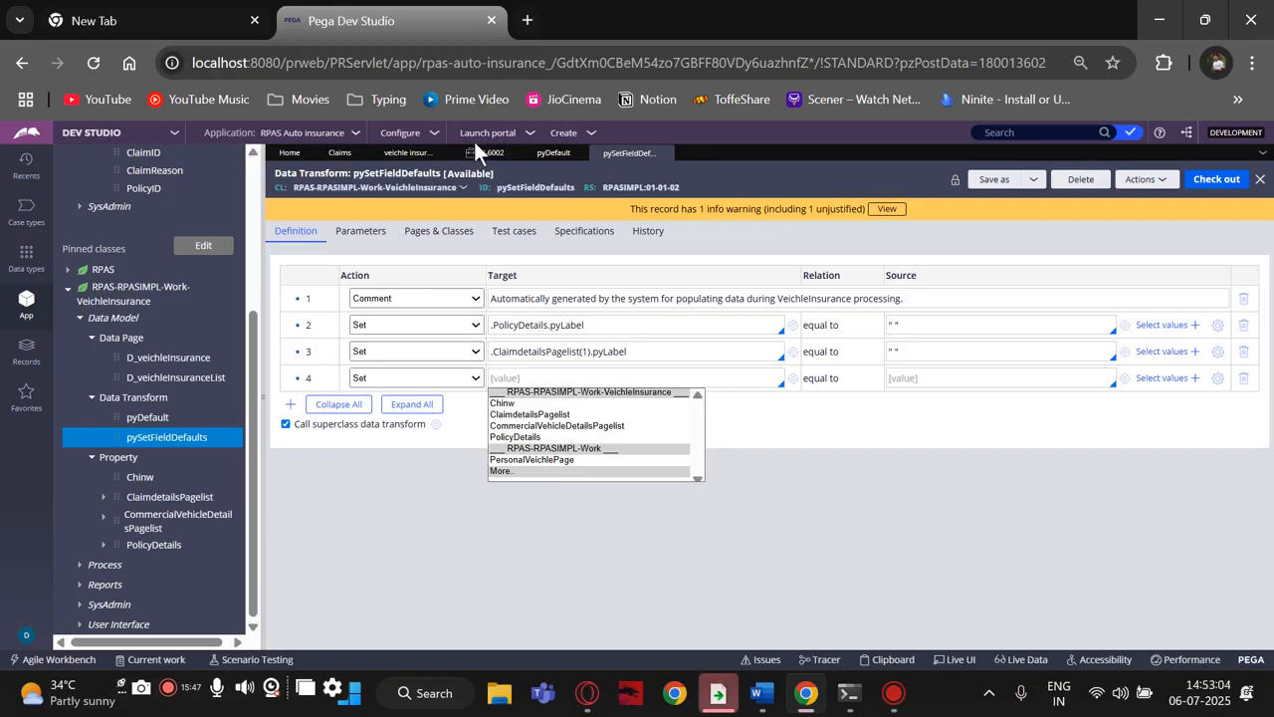
Step: Save and run the veichle insurance case type, submitting each form without entries until the Commercial vehicle FA form
click(380, 157)
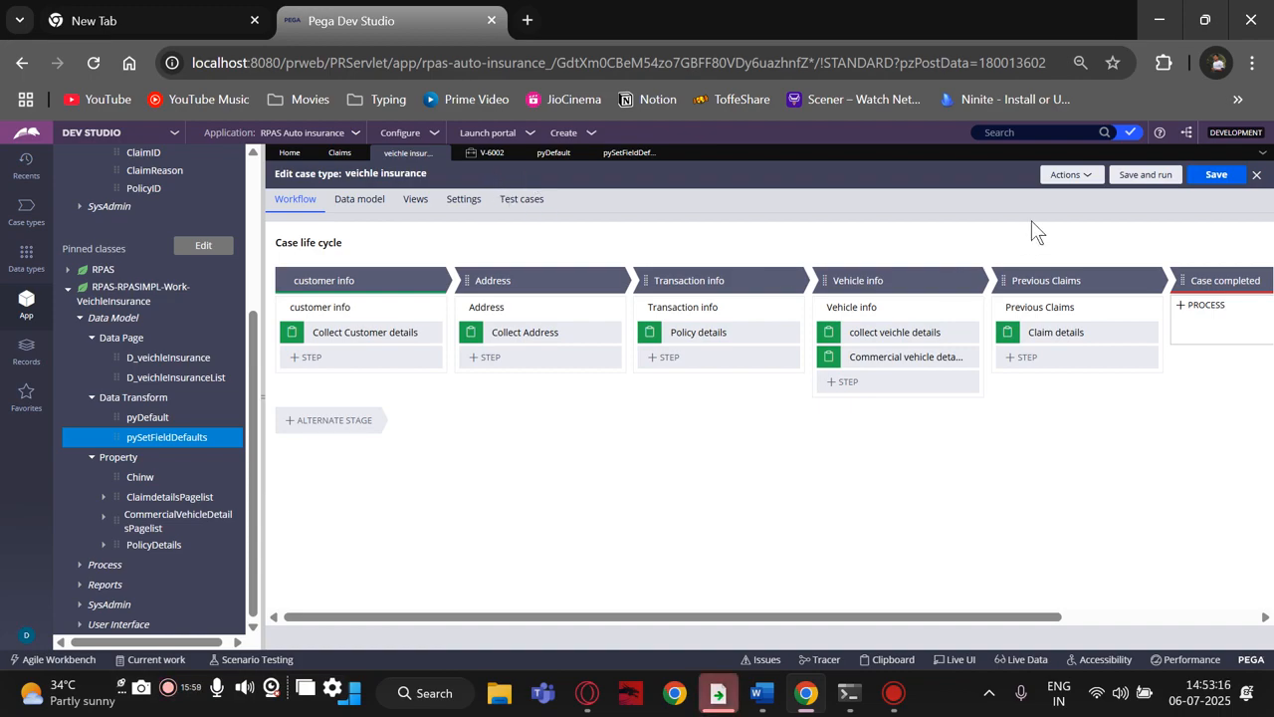
click(1135, 187)
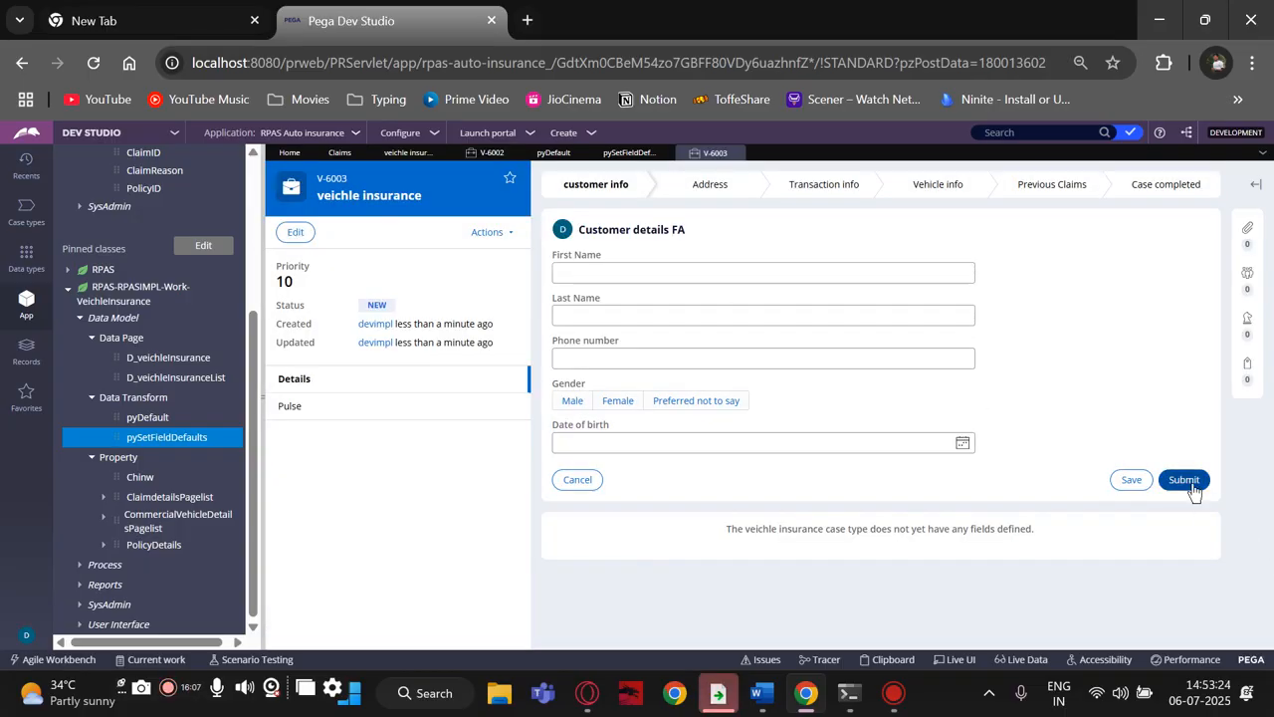
click(1185, 482)
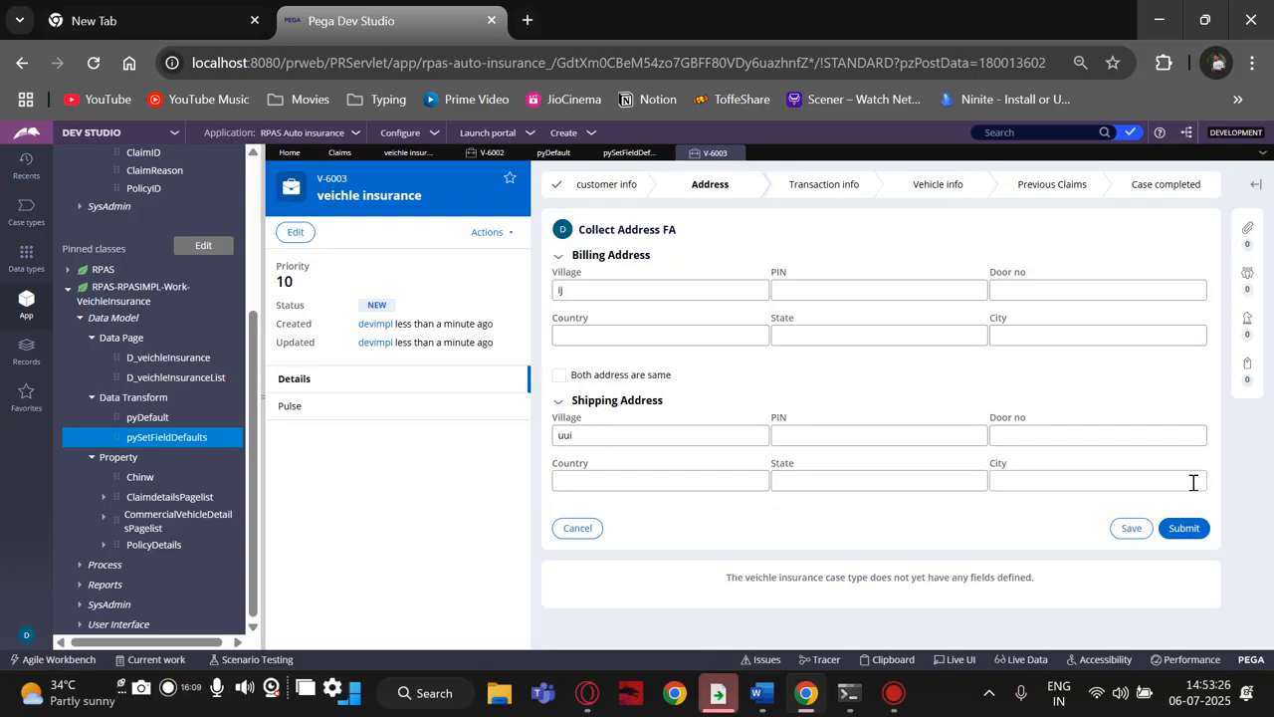
click(1184, 528)
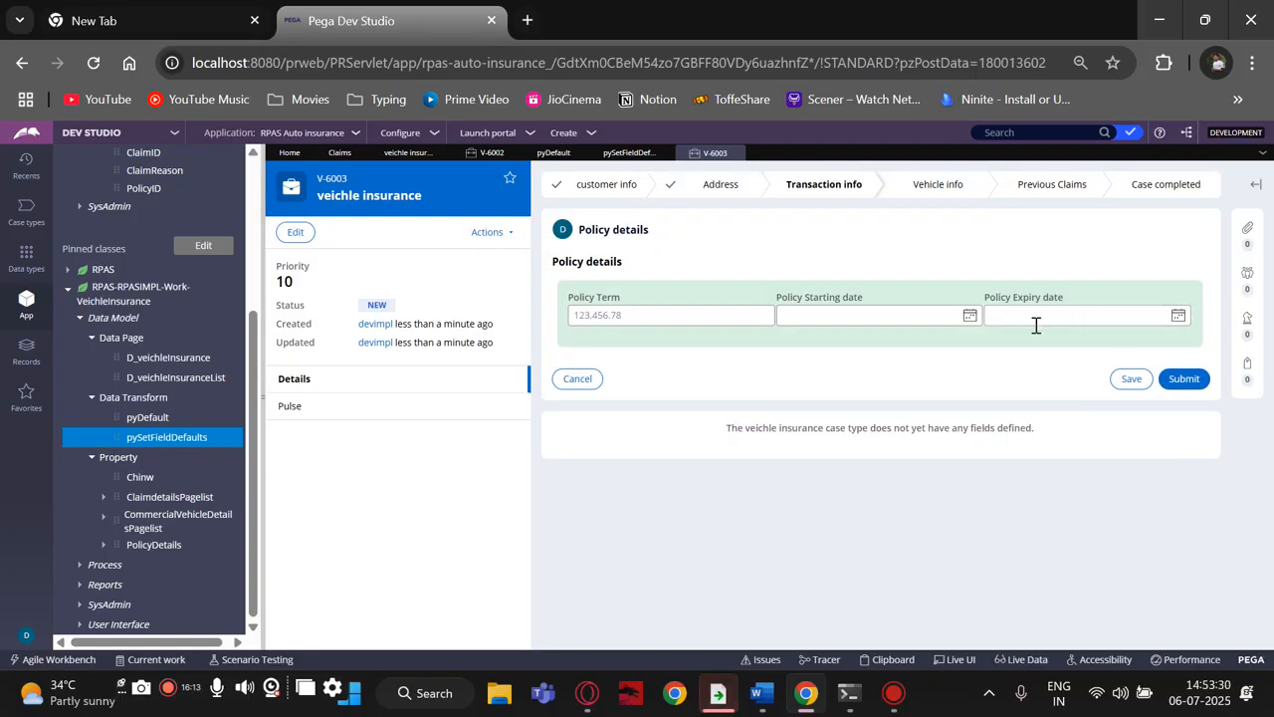
click(1185, 379)
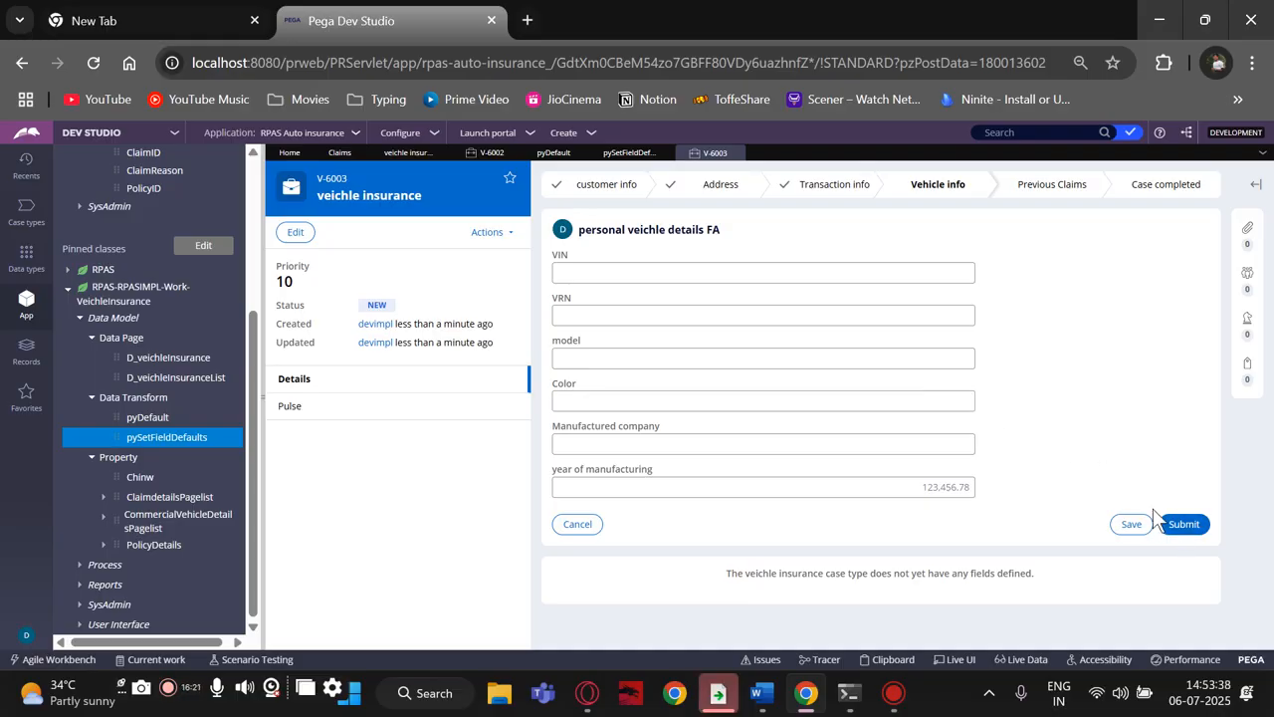
click(1176, 532)
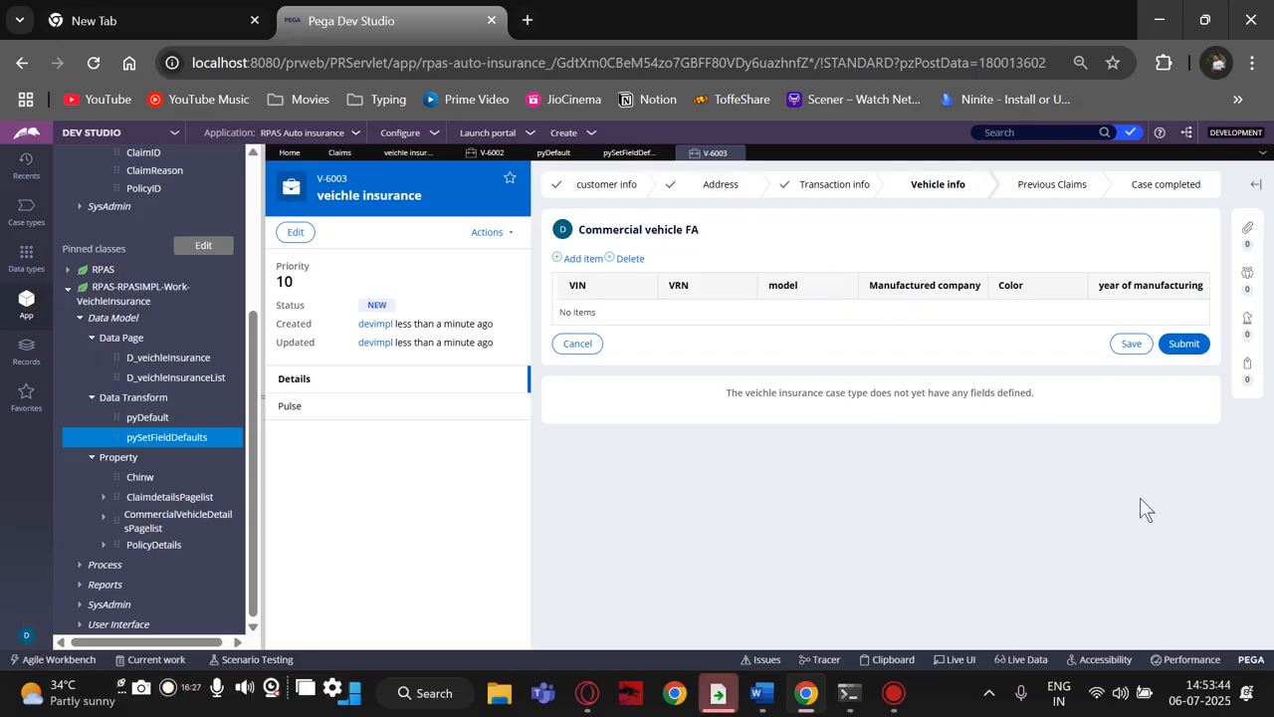
Step: Return to pySetFieldDefaults and set the fourth row's target to .CommercialVehicleDetailsPagelist(1)
click(610, 157)
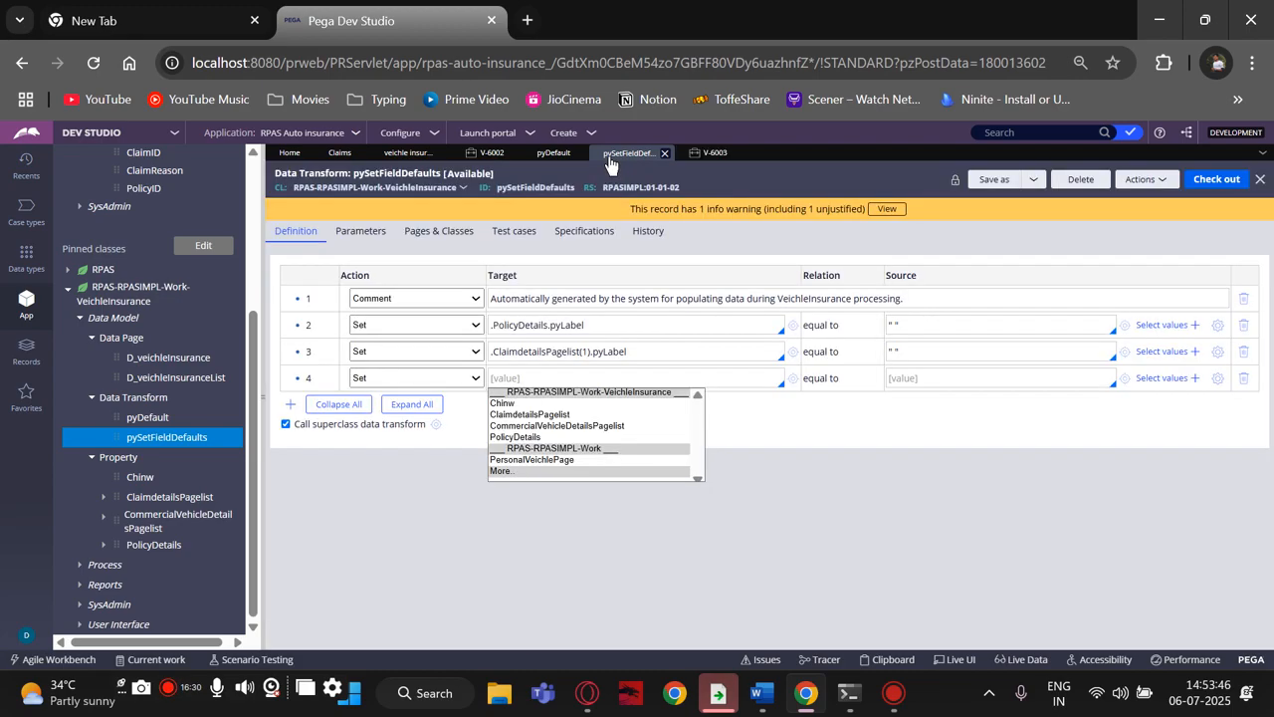
click(538, 426)
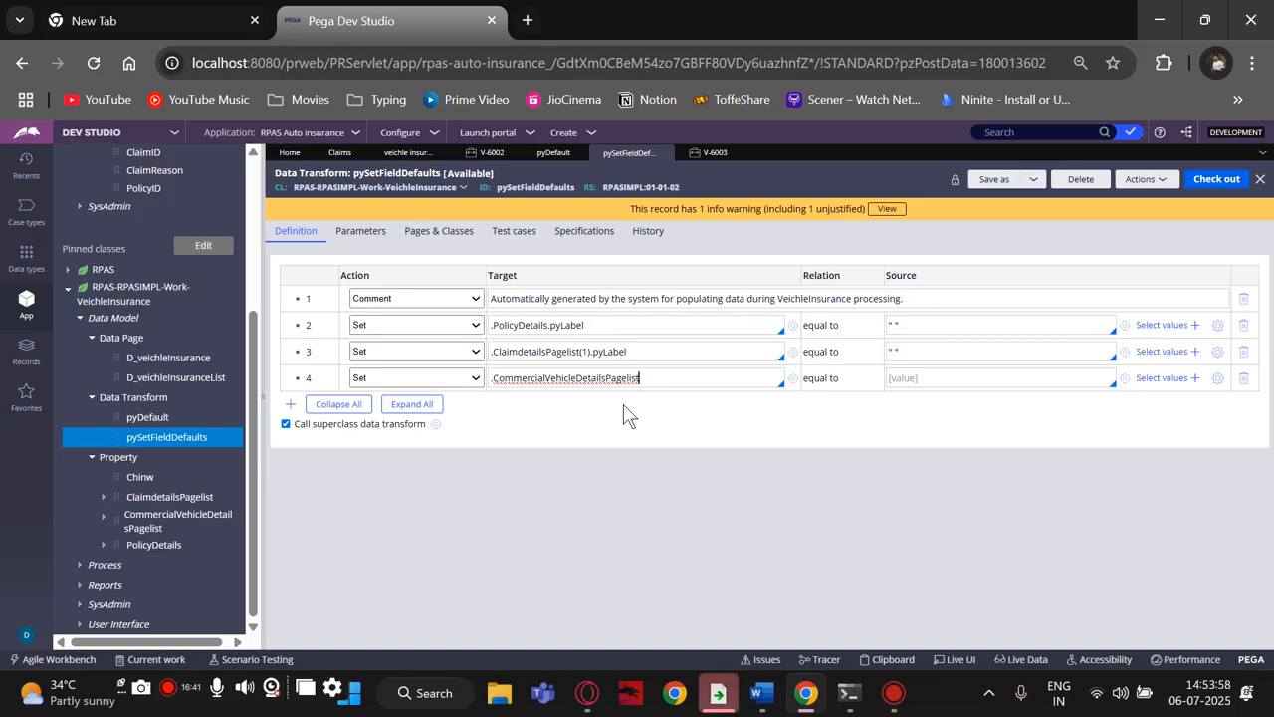
text(()
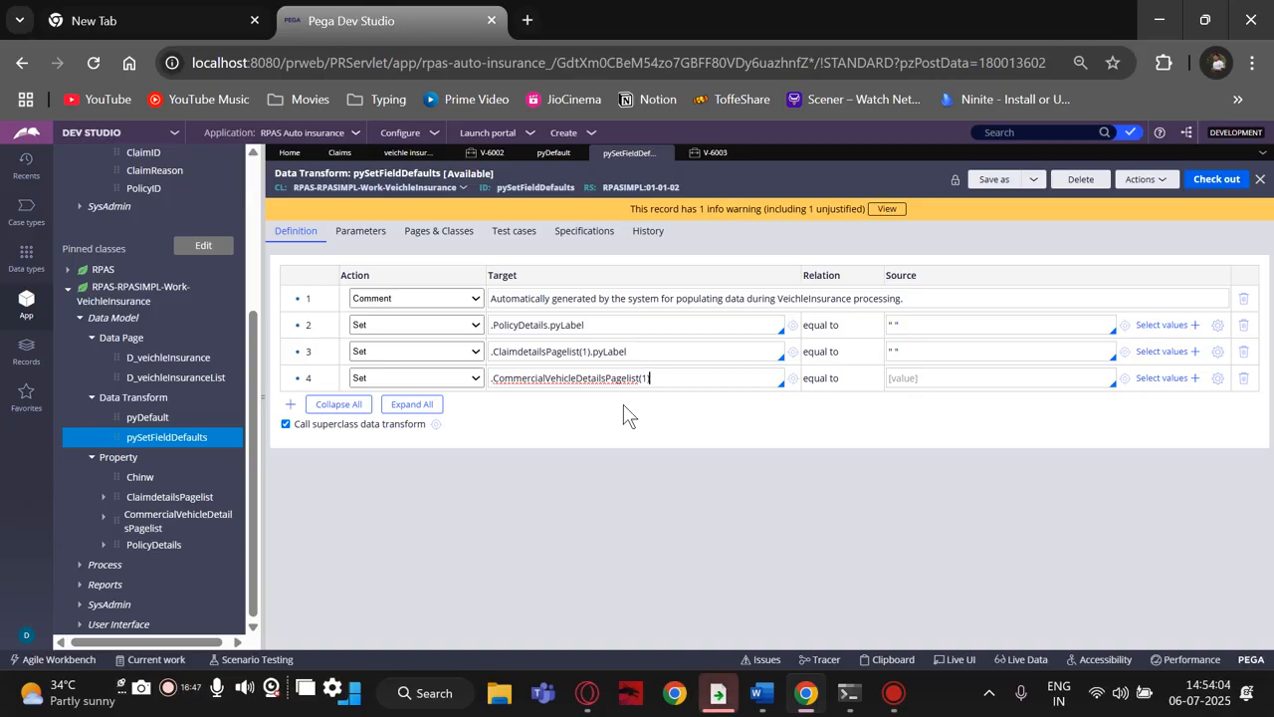
text(1).)
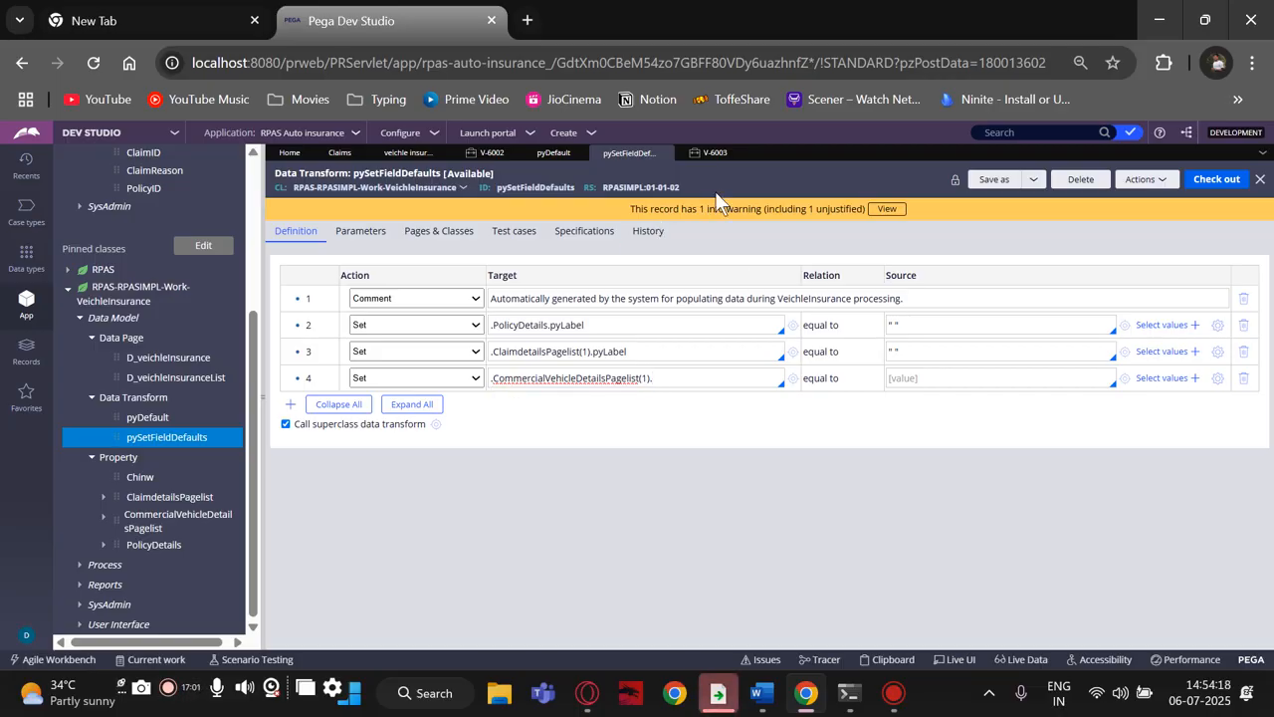
Step: Complete the fourth row's target with pyLabel copied from the ClaimdetailsPagelist row, and save the data transform as a checked-out copy
click(592, 351)
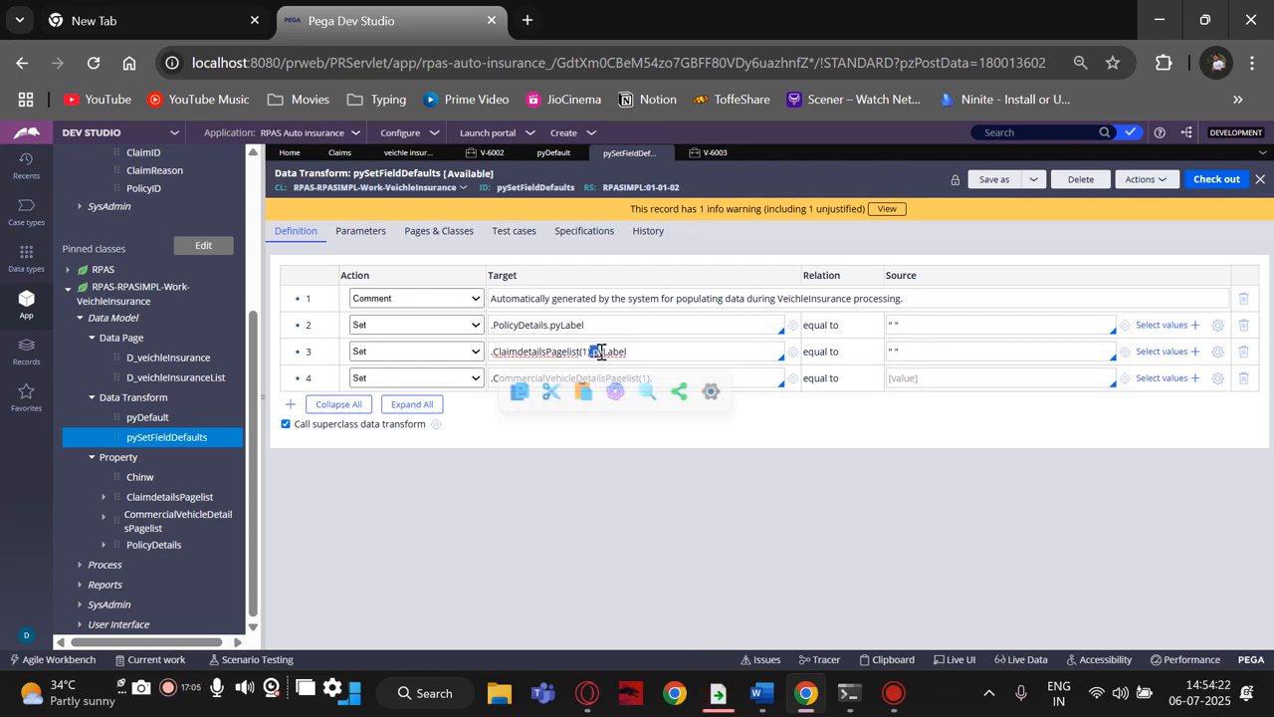
double_click(598, 351)
key(ctrl+c)
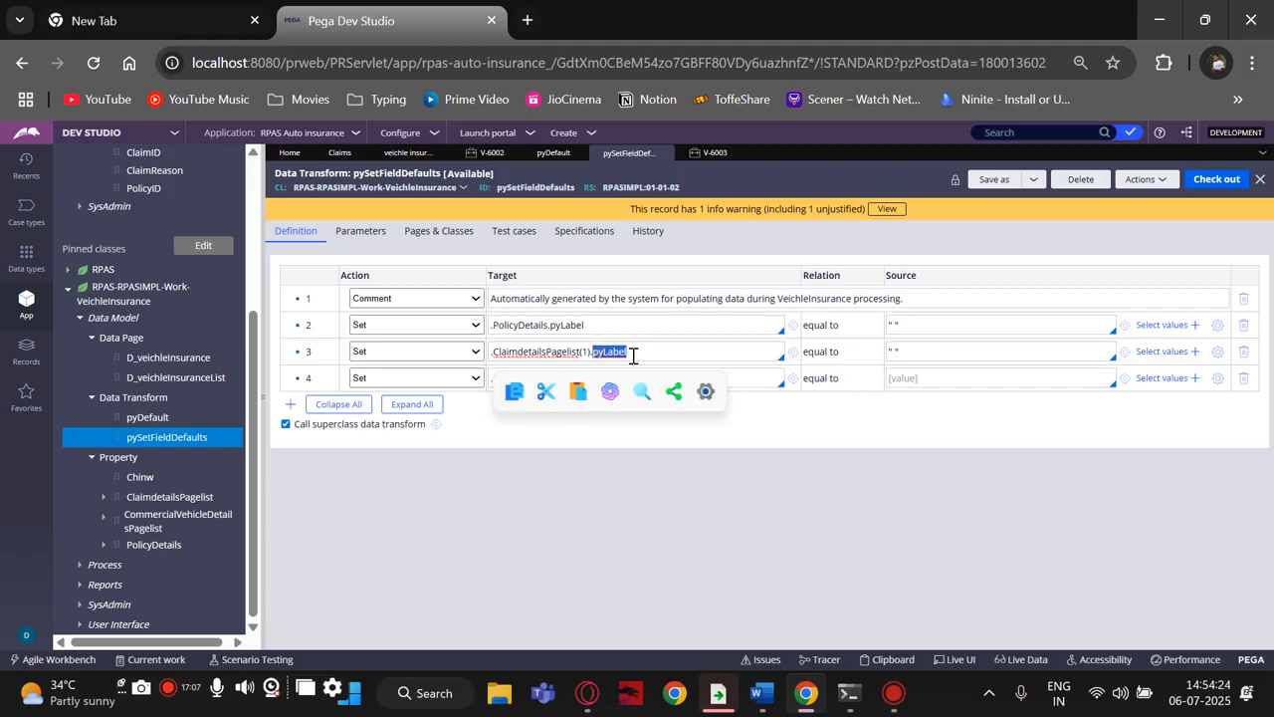
click(744, 373)
click(686, 379)
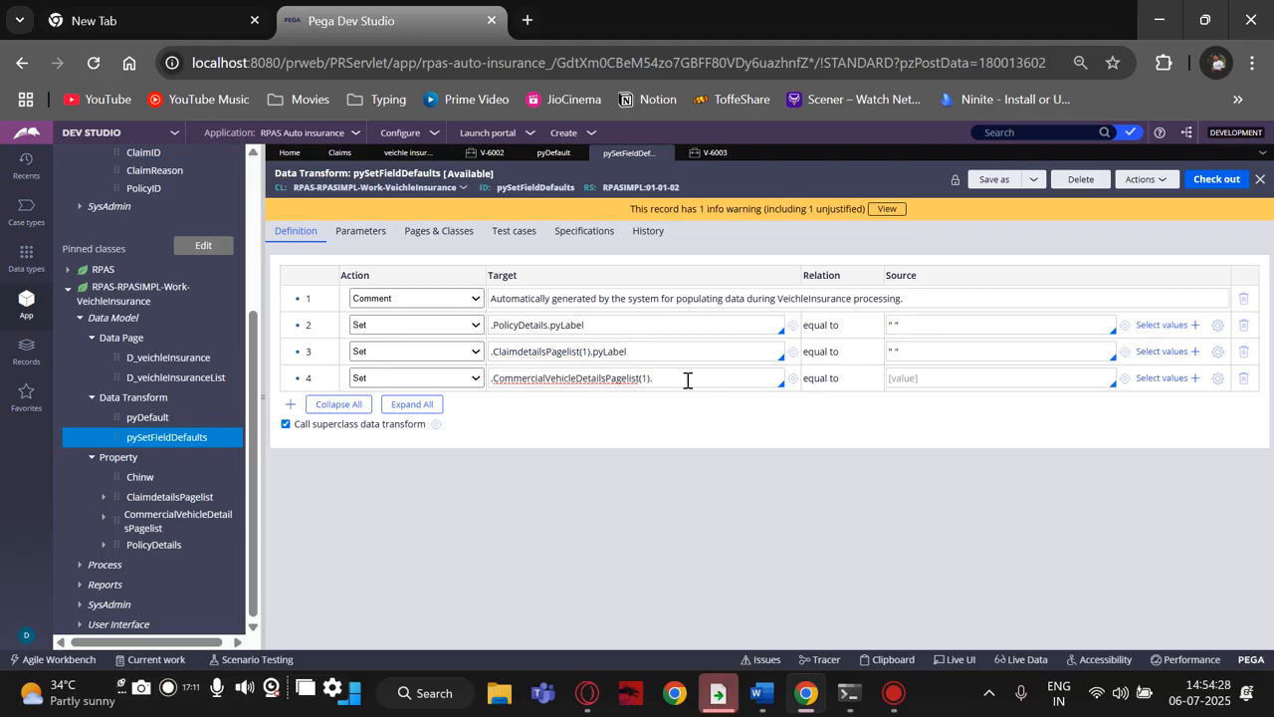
key(ctrl+v)
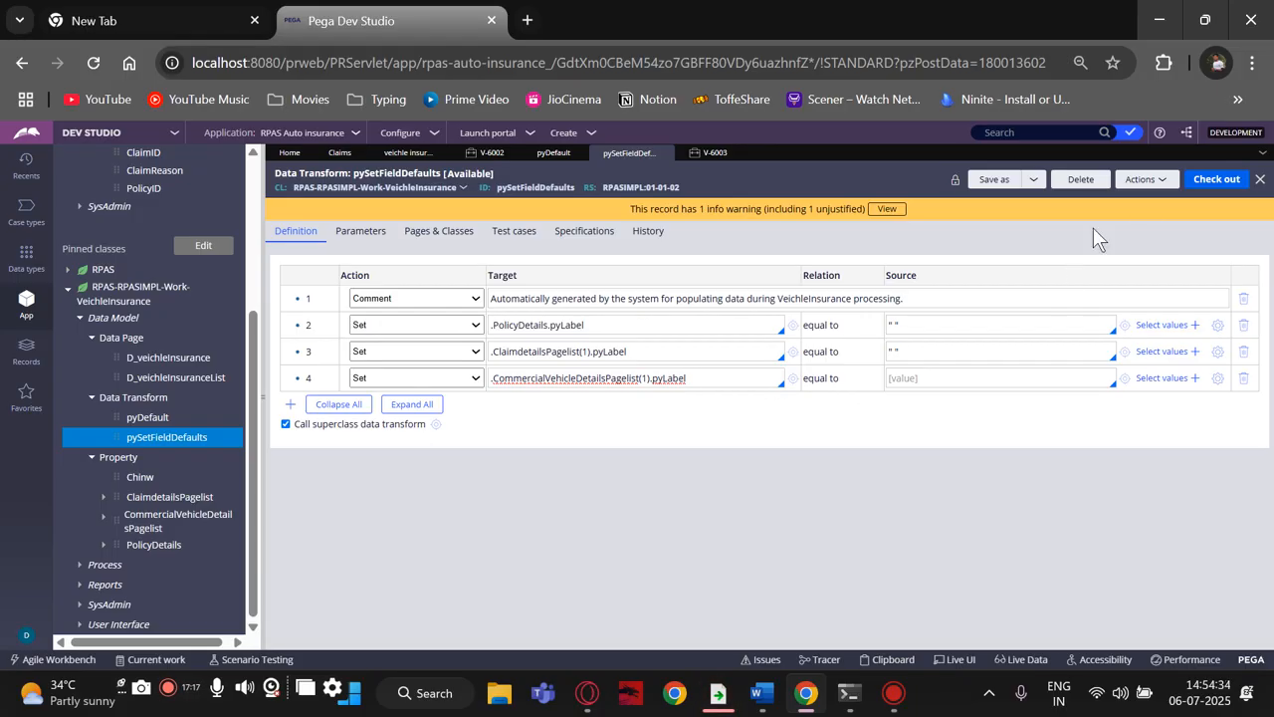
click(1218, 182)
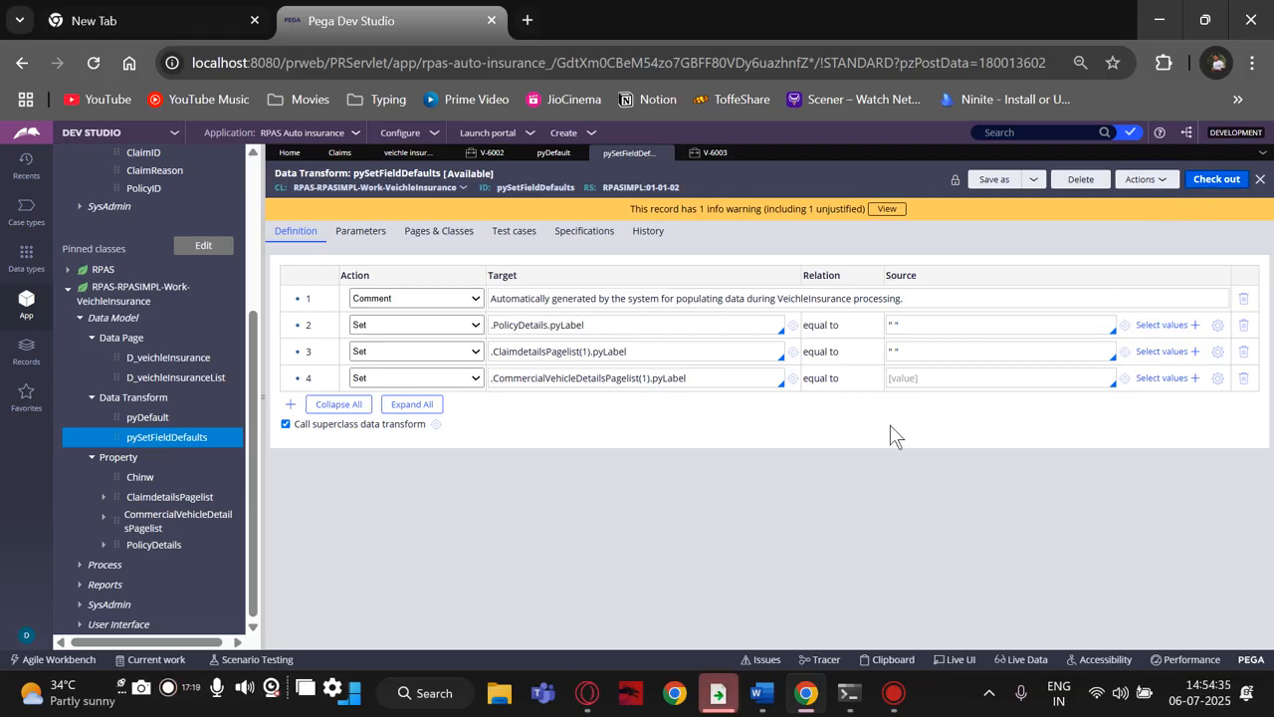
click(1196, 179)
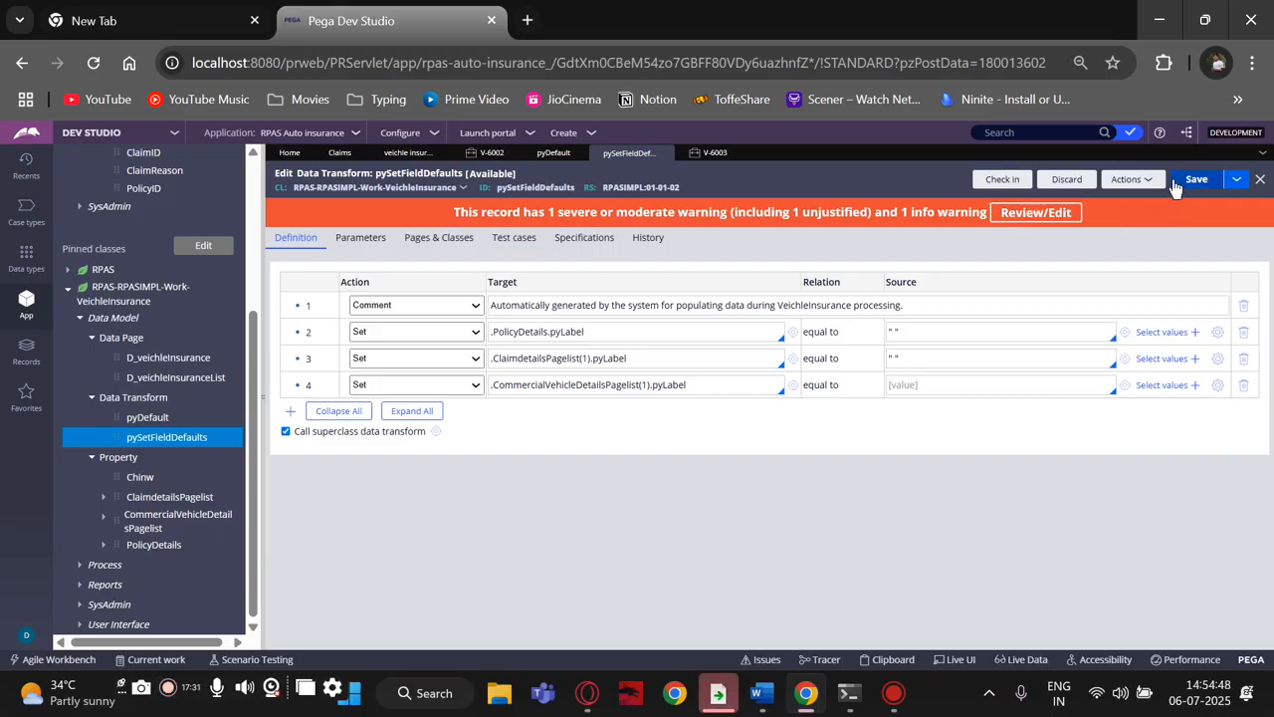
Step: Check in pySetFieldDefaults with "ip" as both the empty source justification and the check-in comment
click(991, 180)
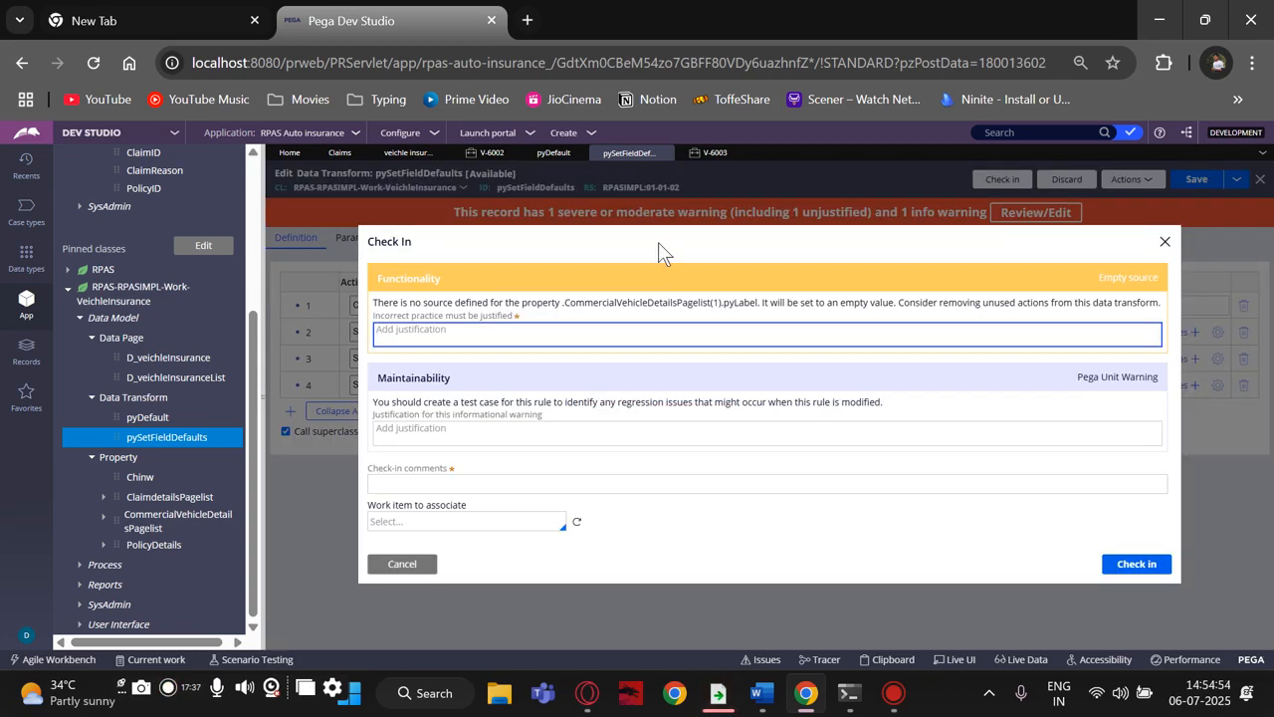
text(io)
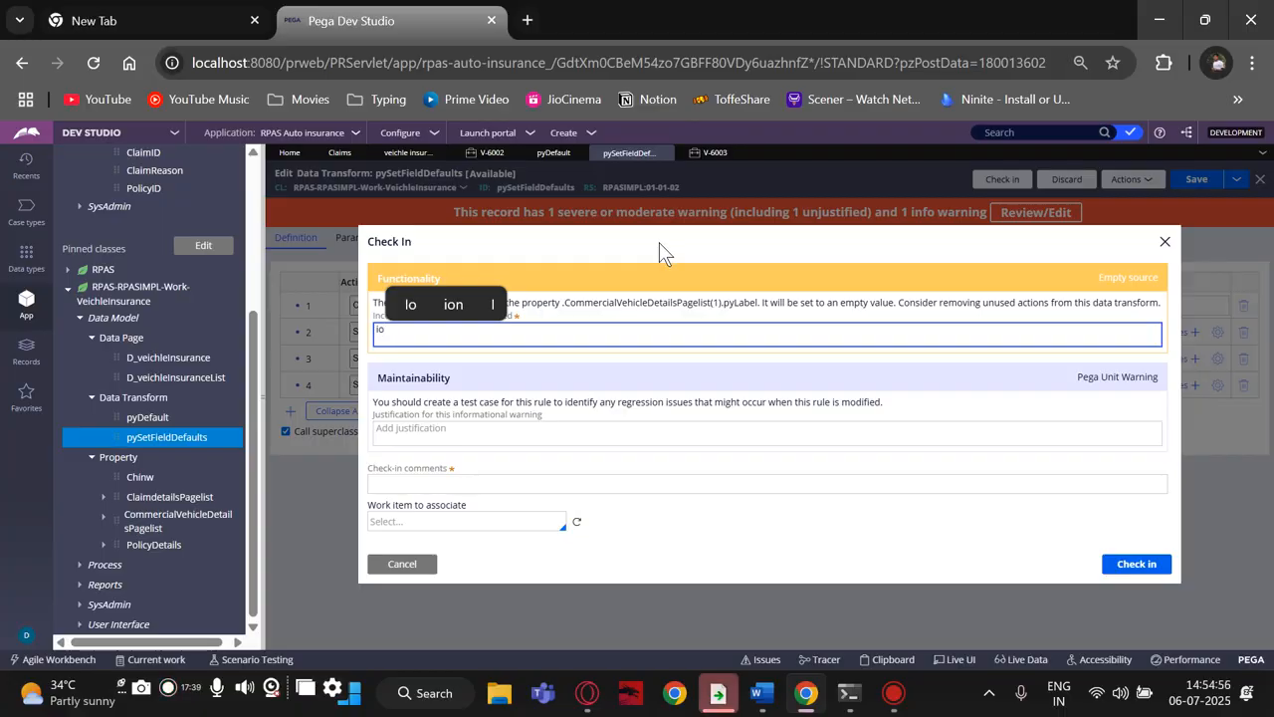
key(BackSpace)
key(BackSpace)
text(P)
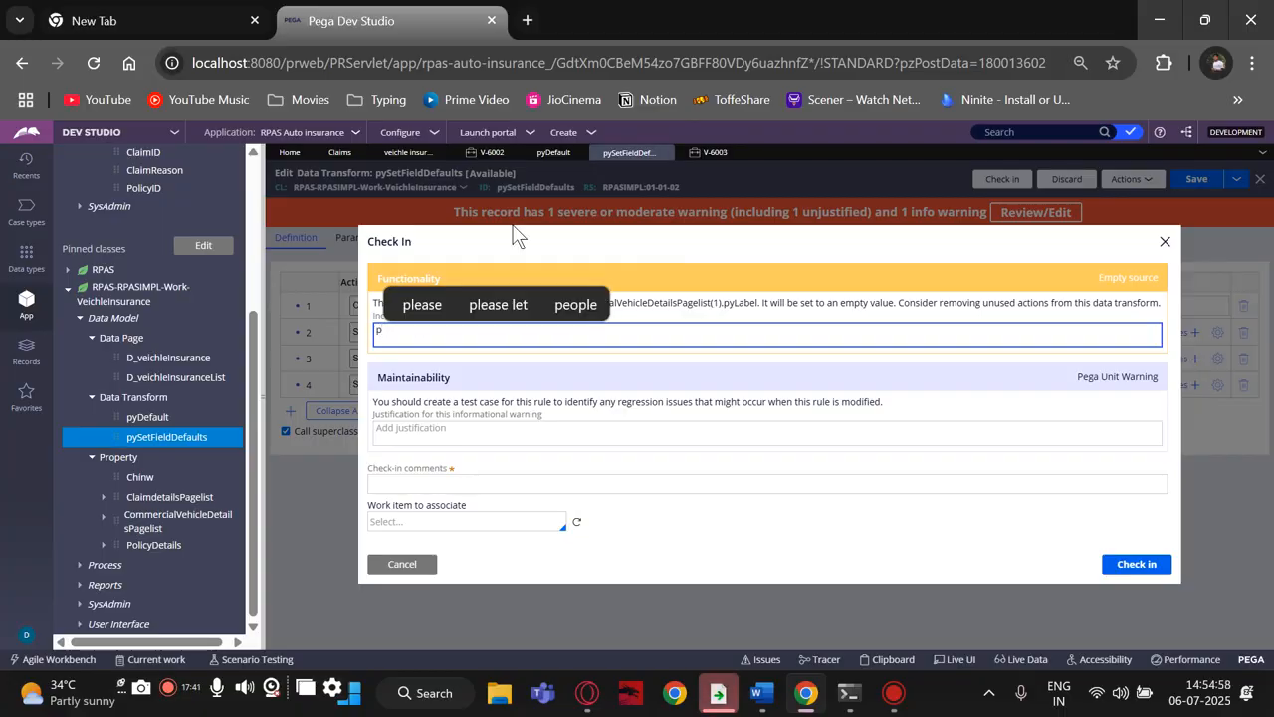
key(BackSpace)
text(ip)
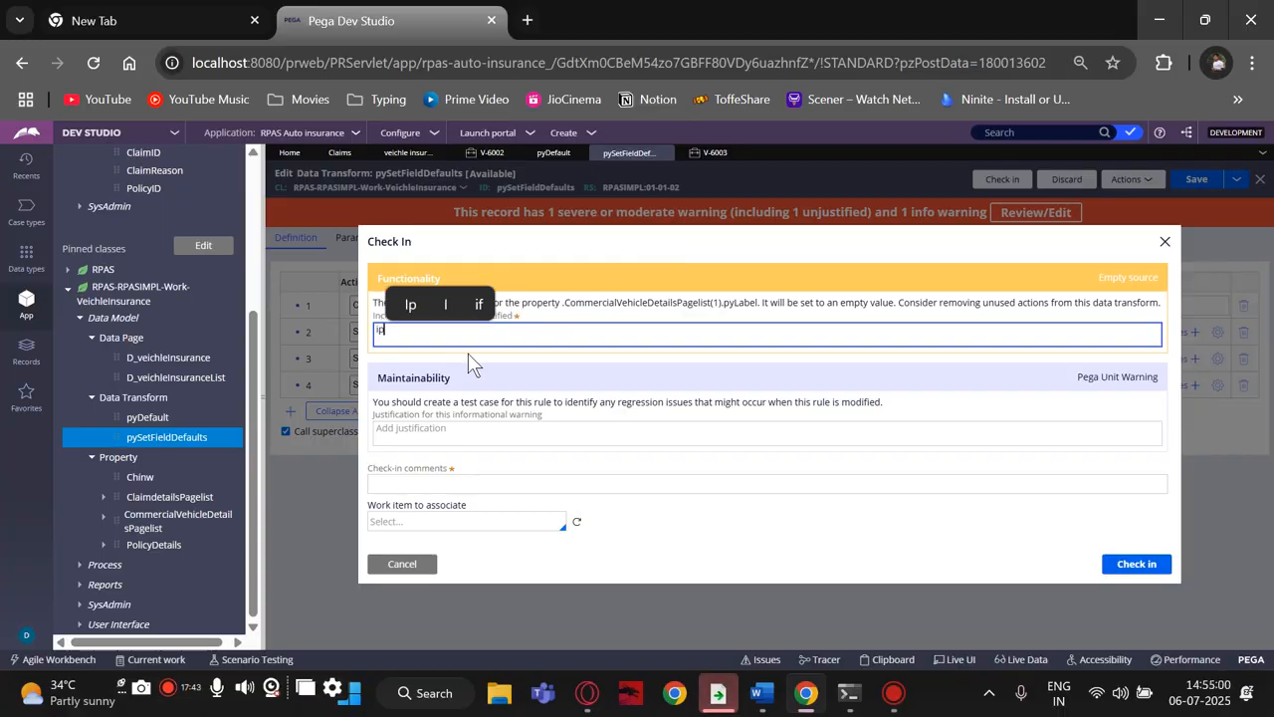
click(1102, 552)
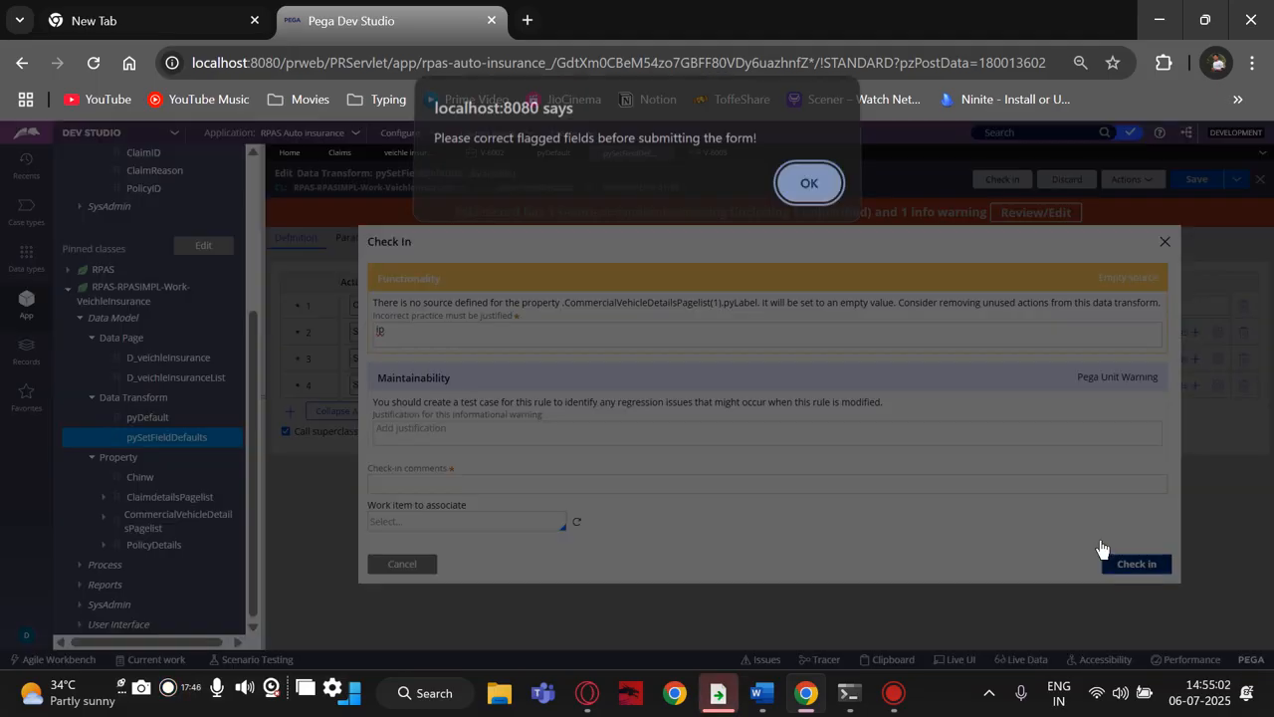
click(795, 199)
click(416, 469)
text(ip)
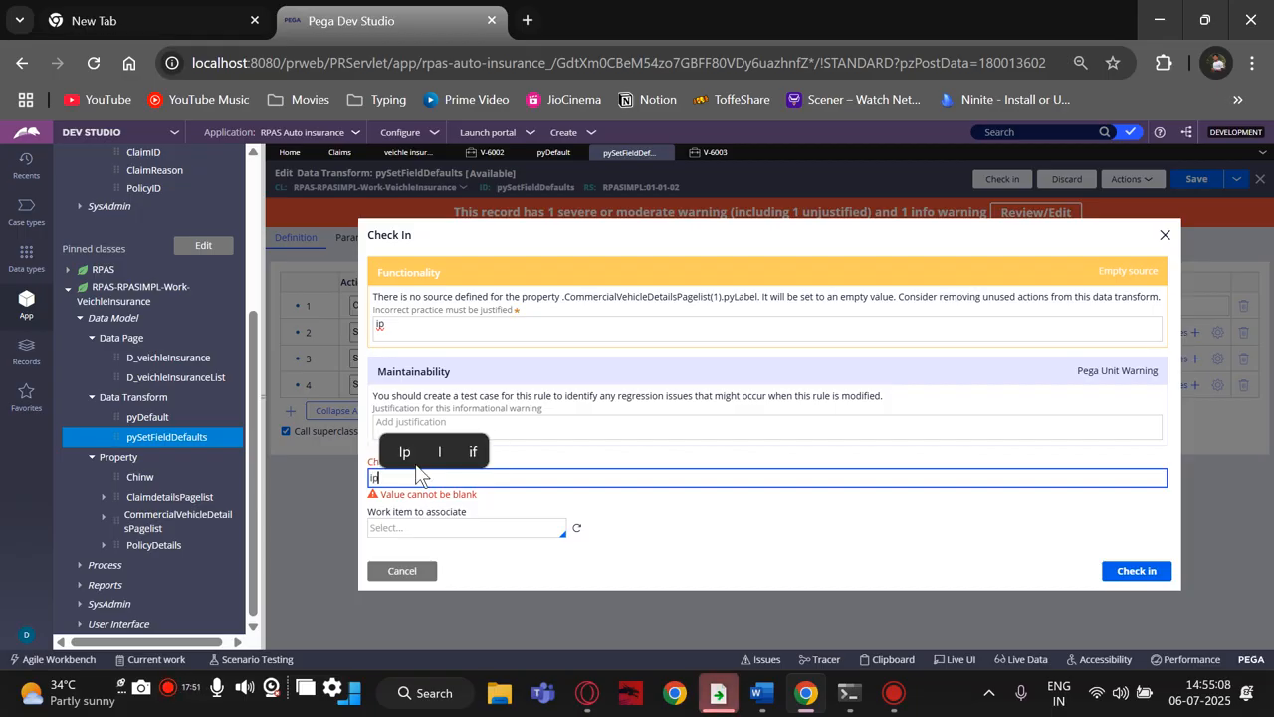
click(1155, 570)
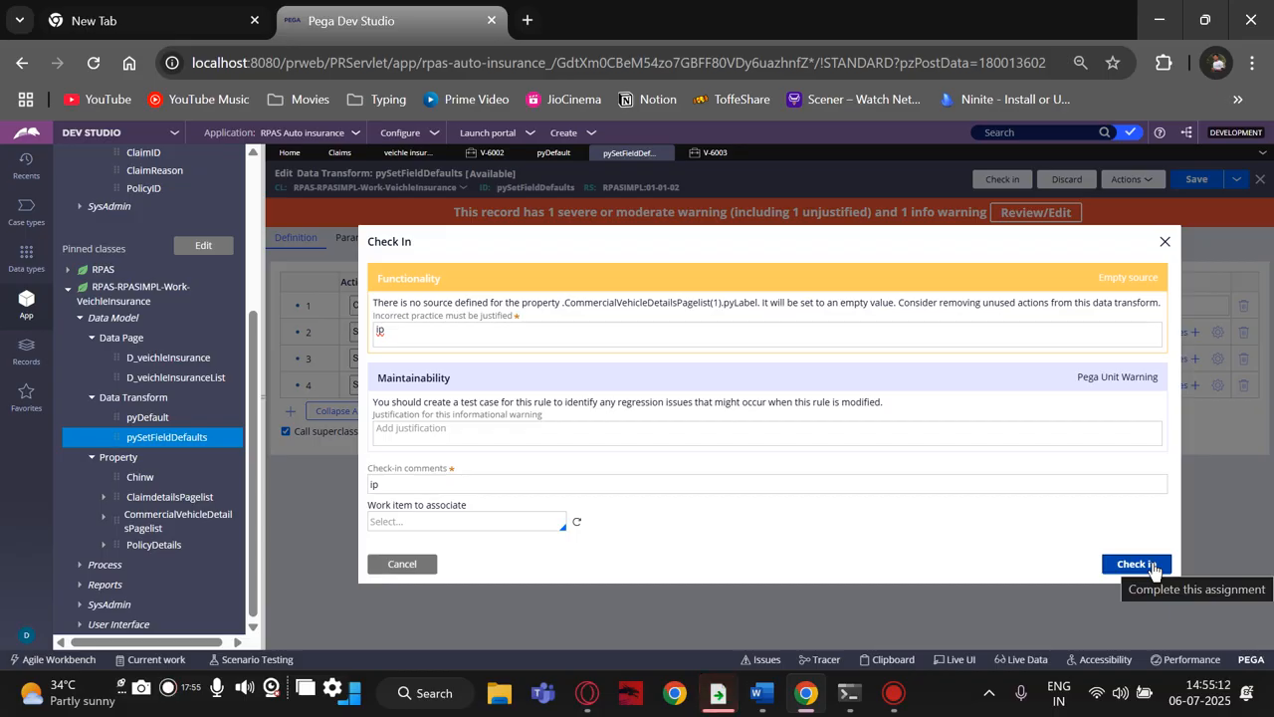
click(1153, 567)
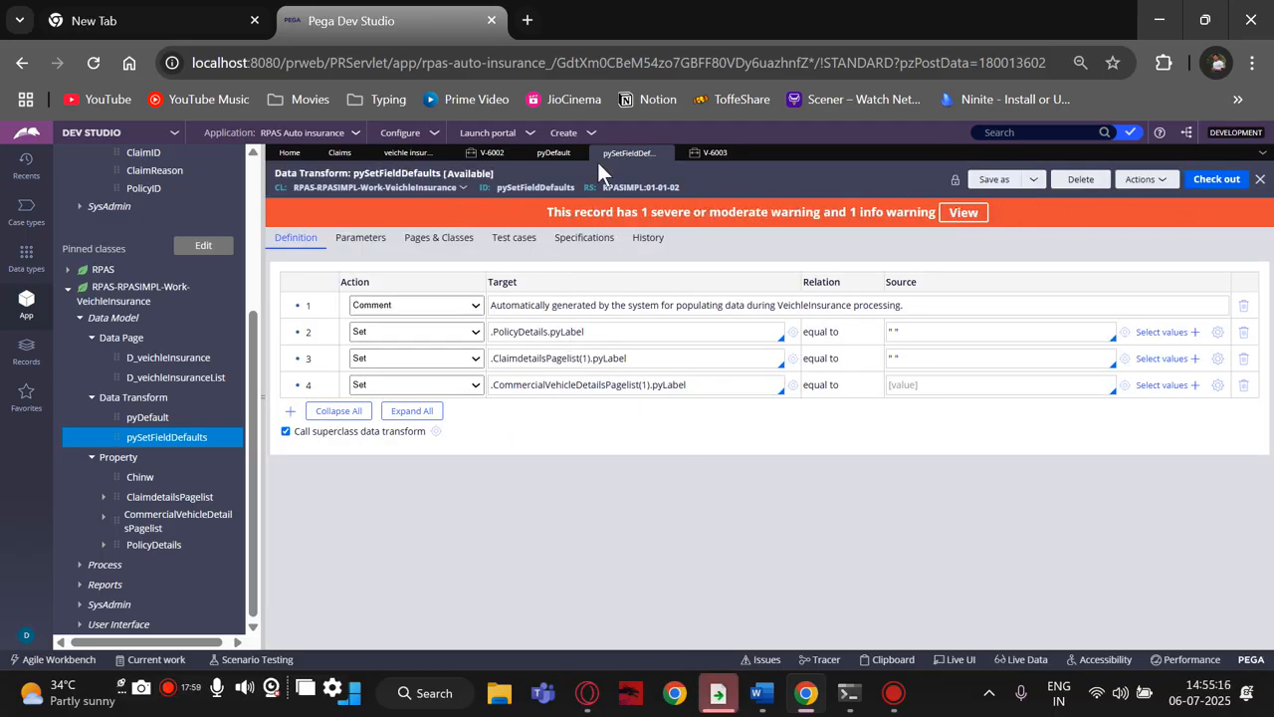
Step: Save and run the veichle insurance case type again, submitting the forms without entries through personal veichle details FA to reach Commercial vehicle FA
click(468, 155)
click(408, 153)
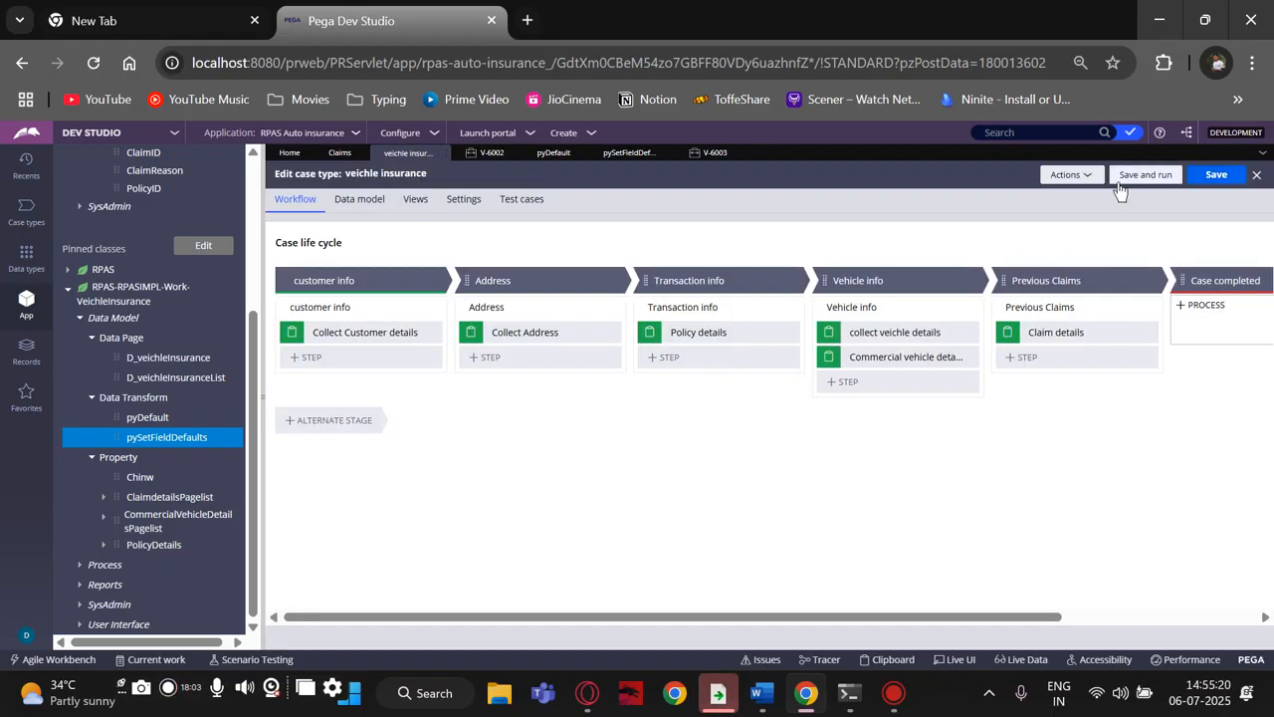
click(1123, 179)
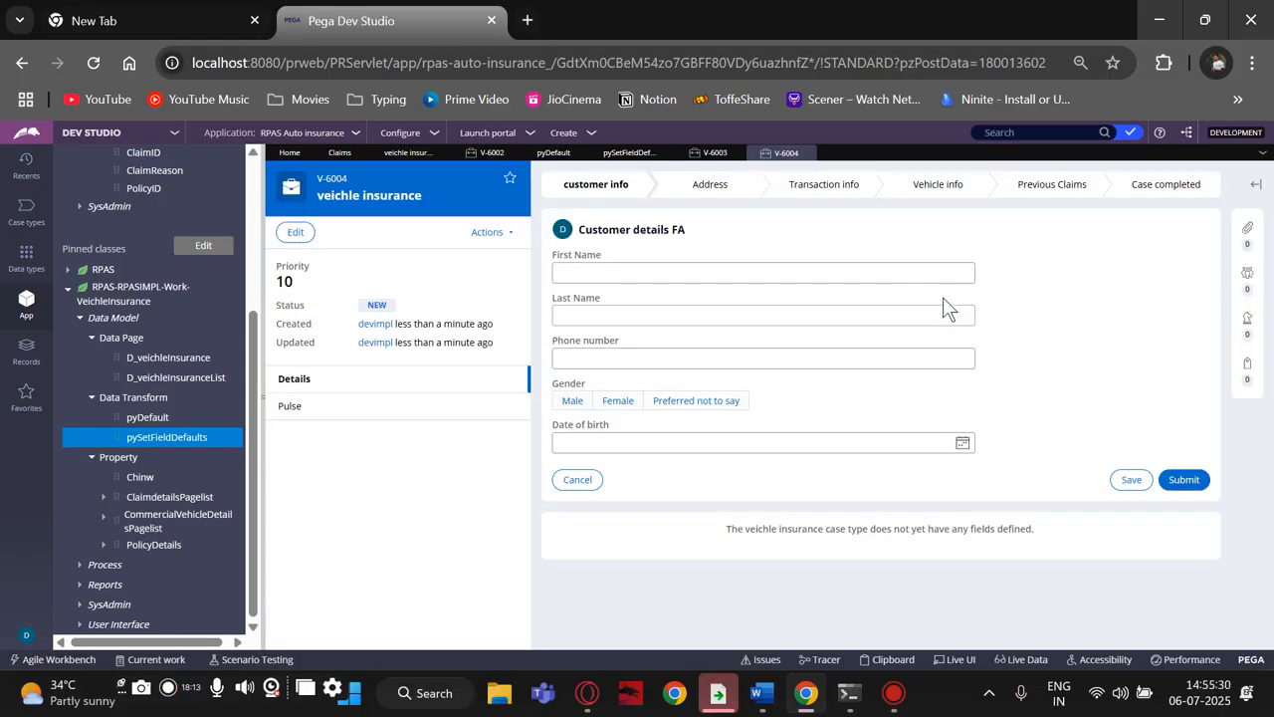
click(1179, 481)
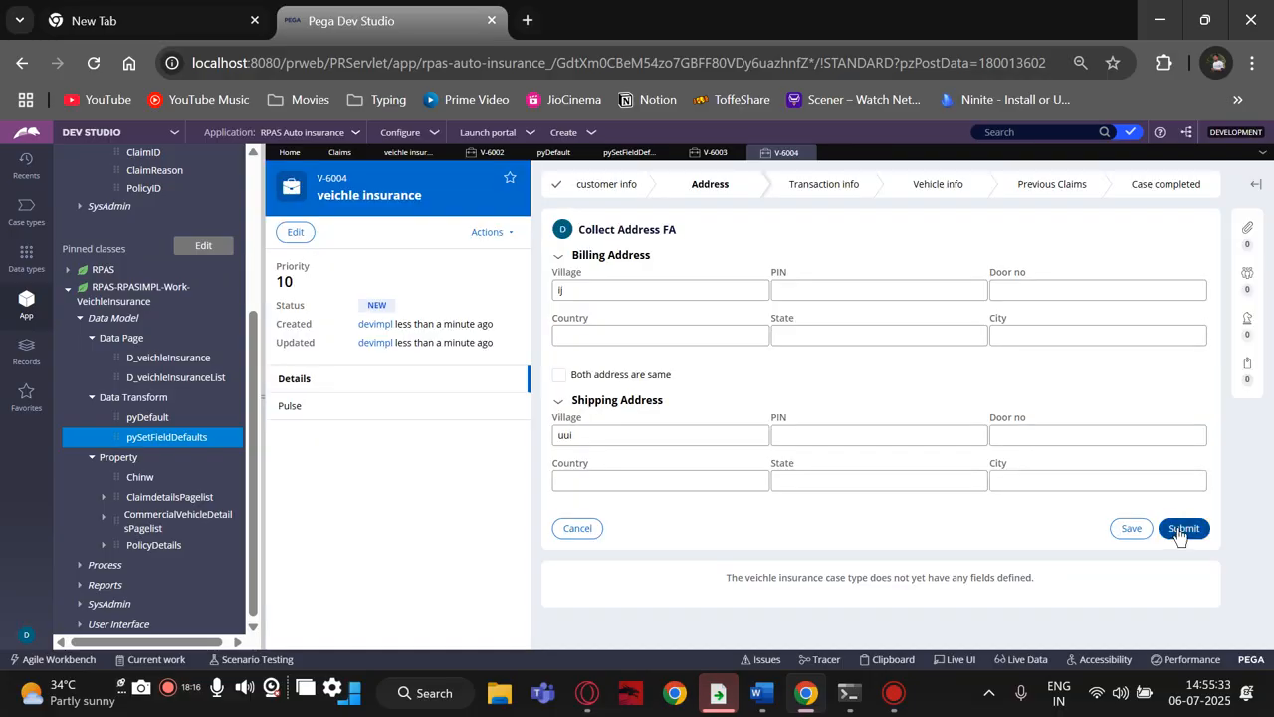
click(1181, 528)
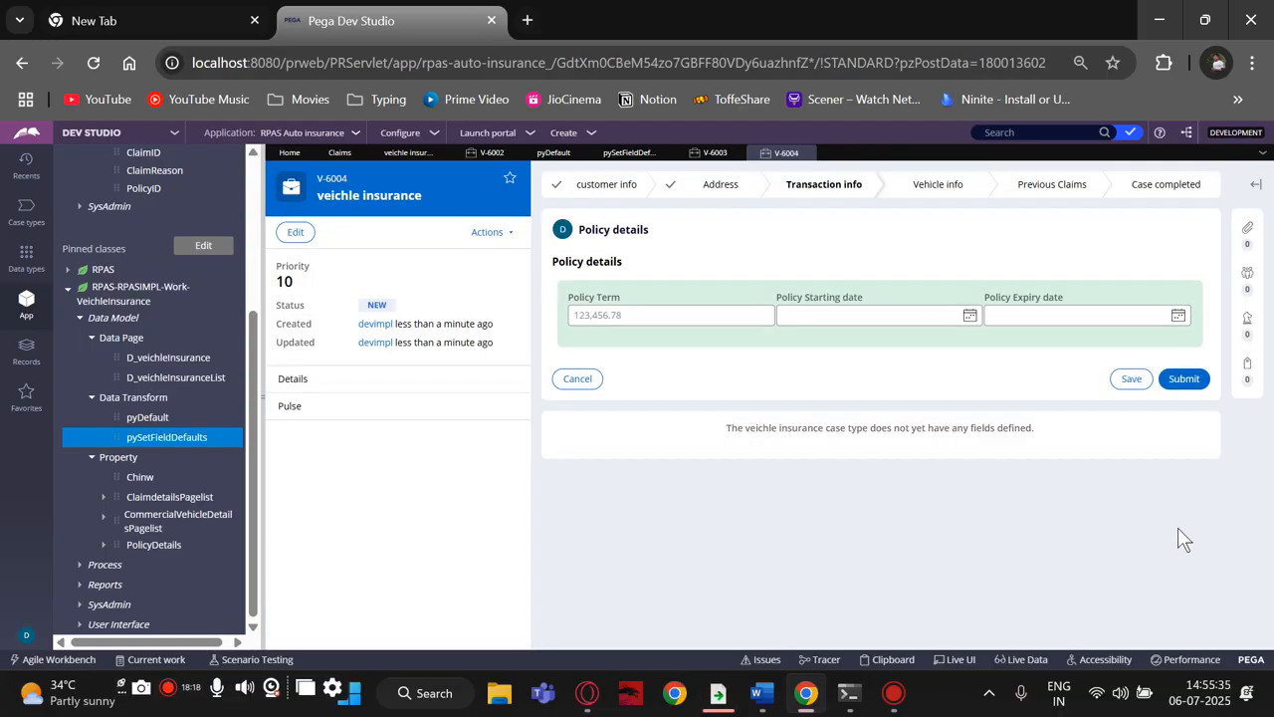
click(1201, 378)
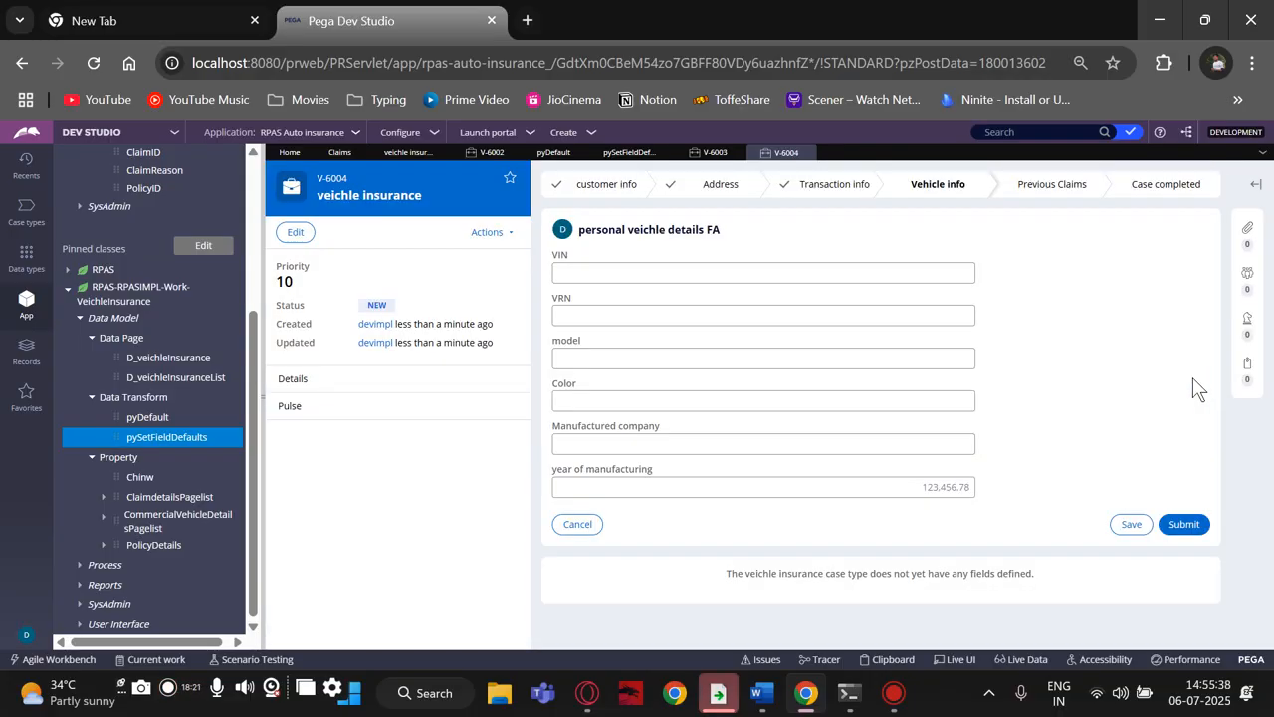
click(1184, 528)
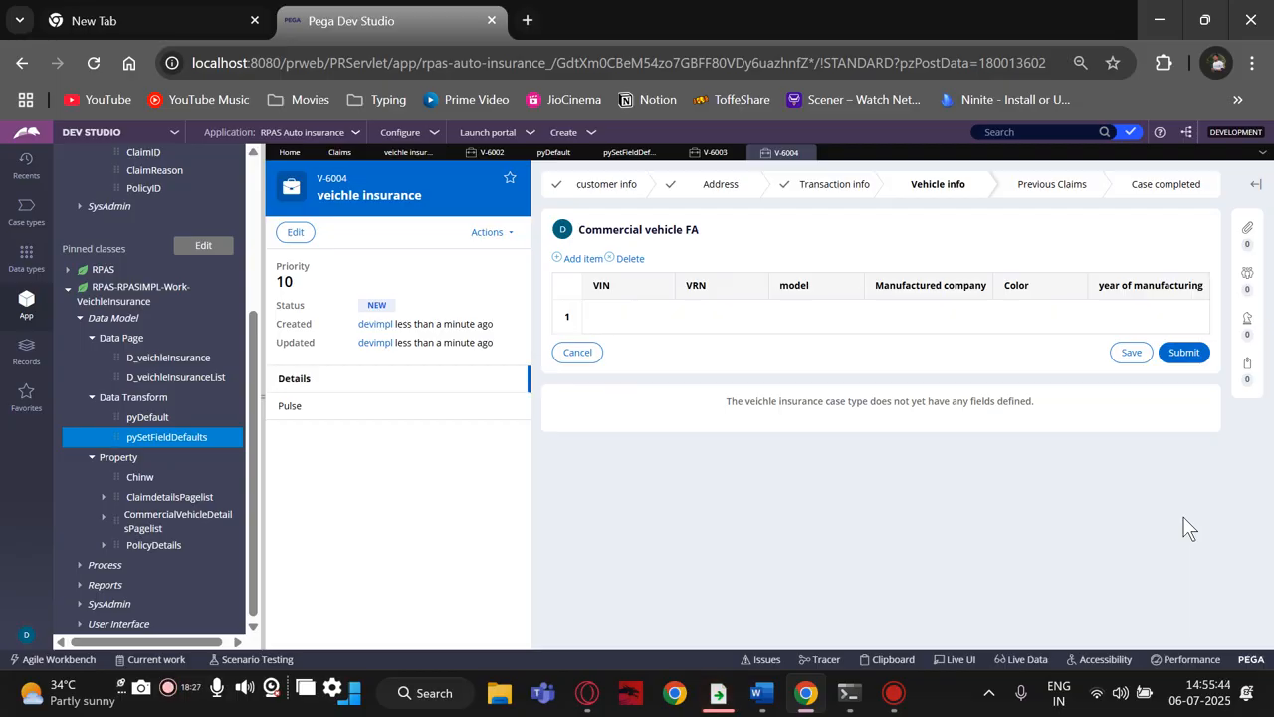
Step: Add an item to the Commercial vehicle FA table and open its first row for editing
click(583, 257)
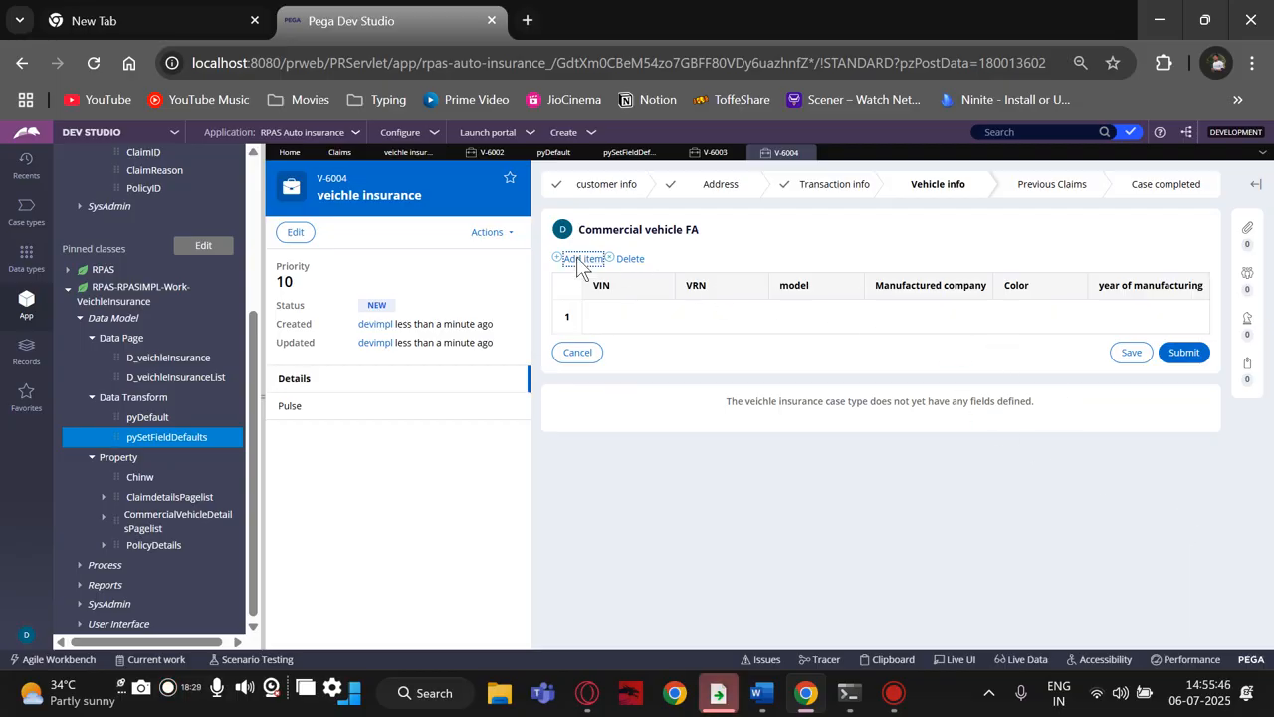
click(630, 316)
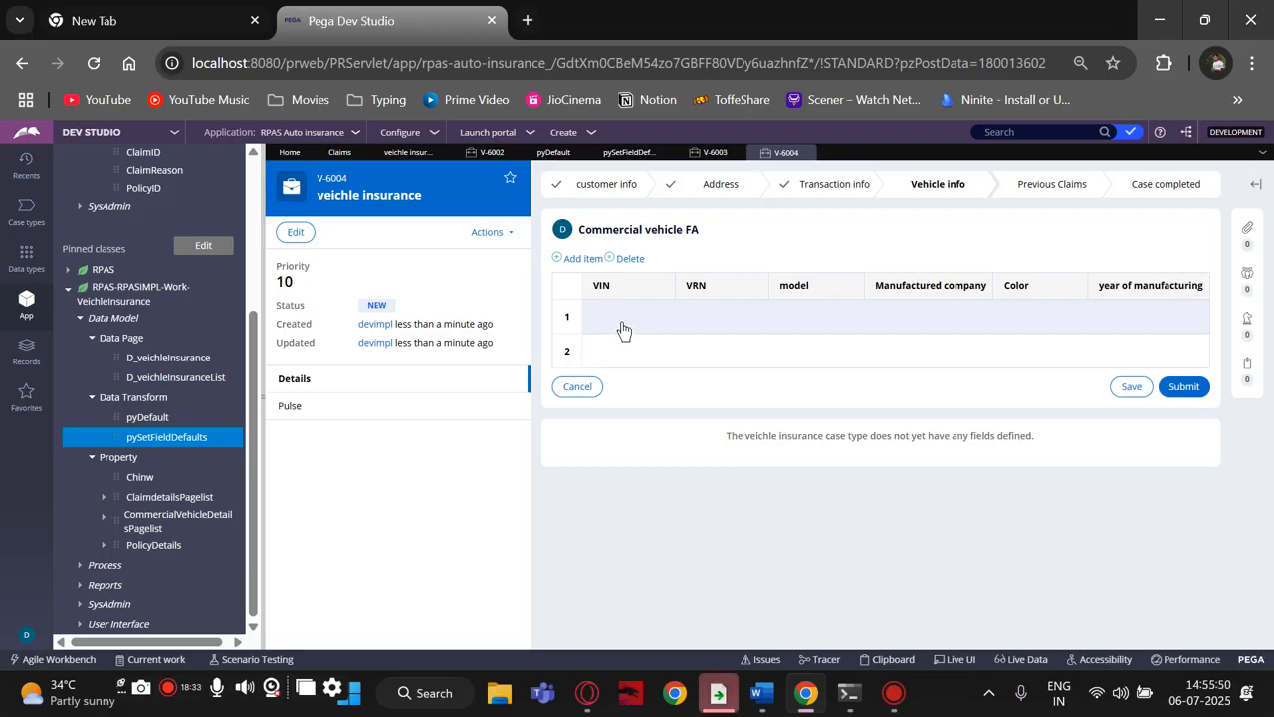
click(616, 318)
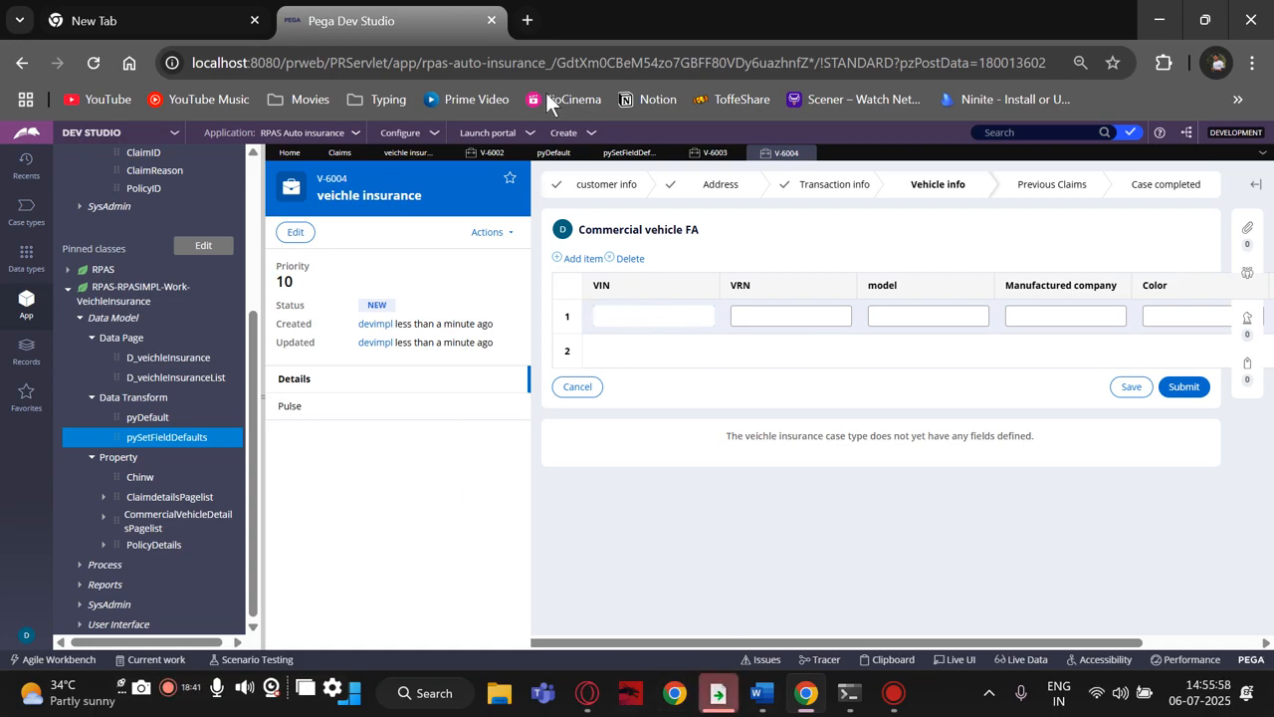
Step: Review the pySetFieldDefaults rows and compare the Commercial vehicle FA table in the earlier case with the one in the new case
click(635, 154)
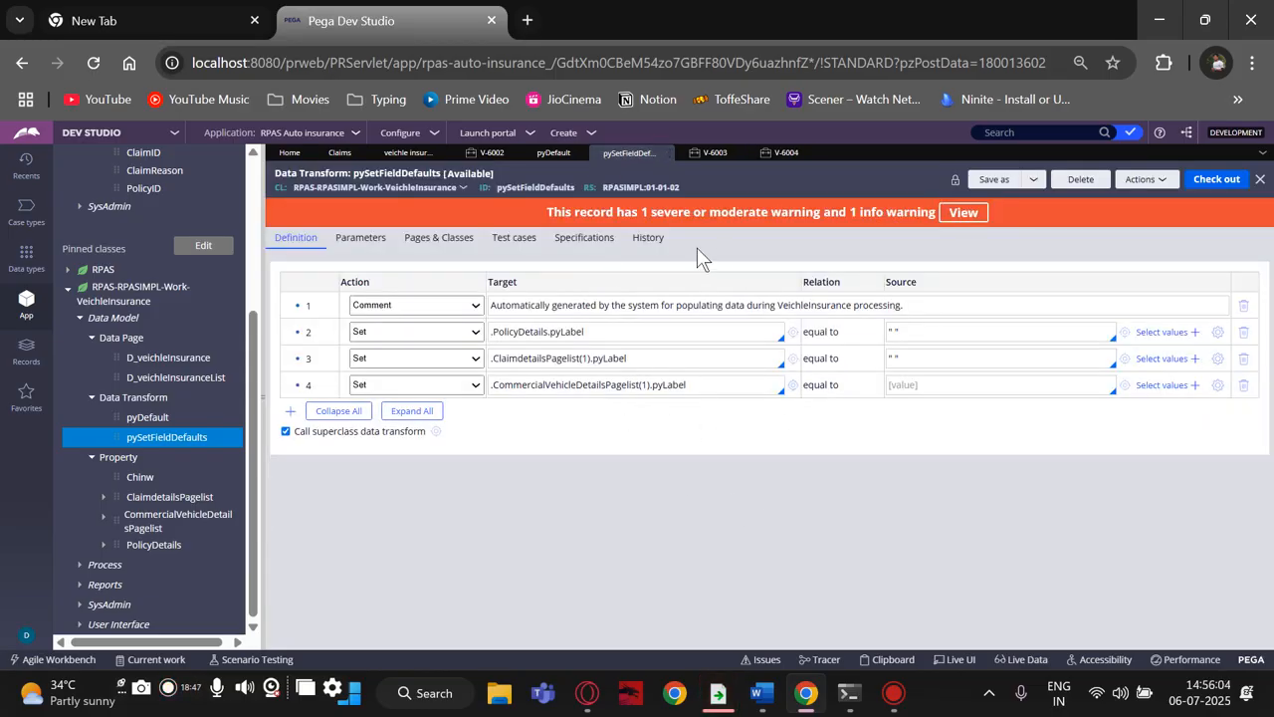
click(711, 152)
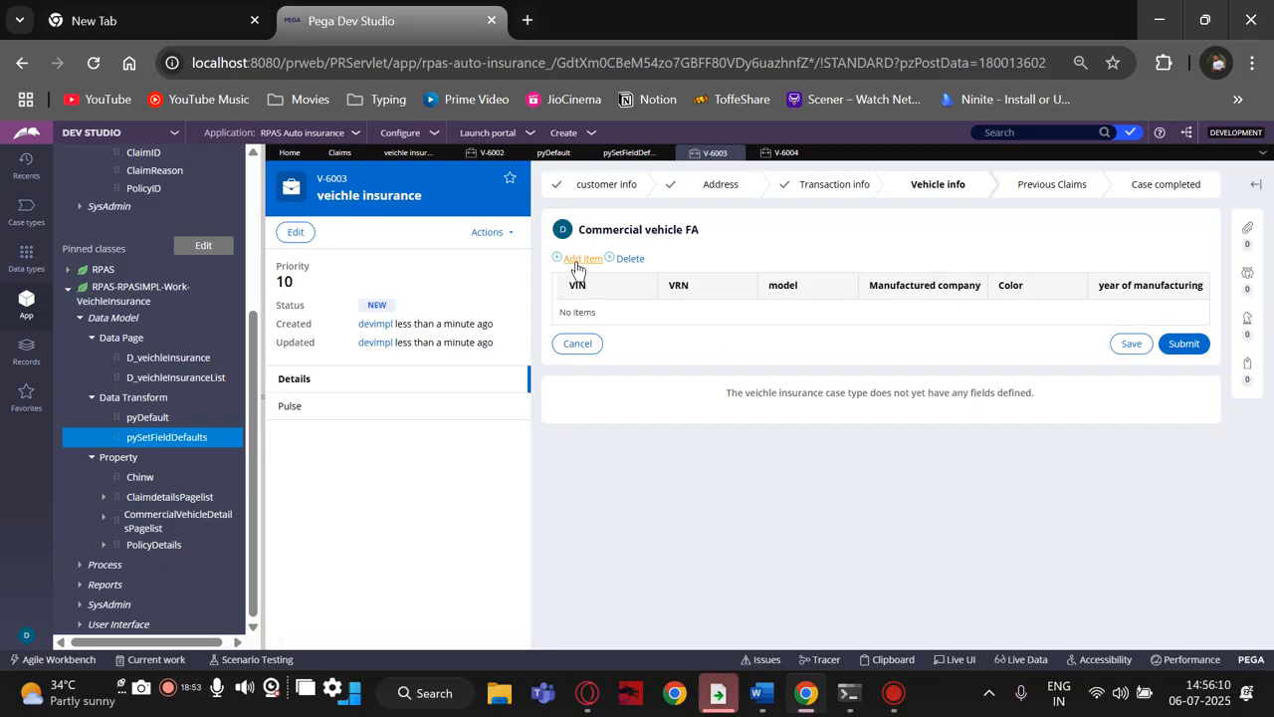
click(784, 152)
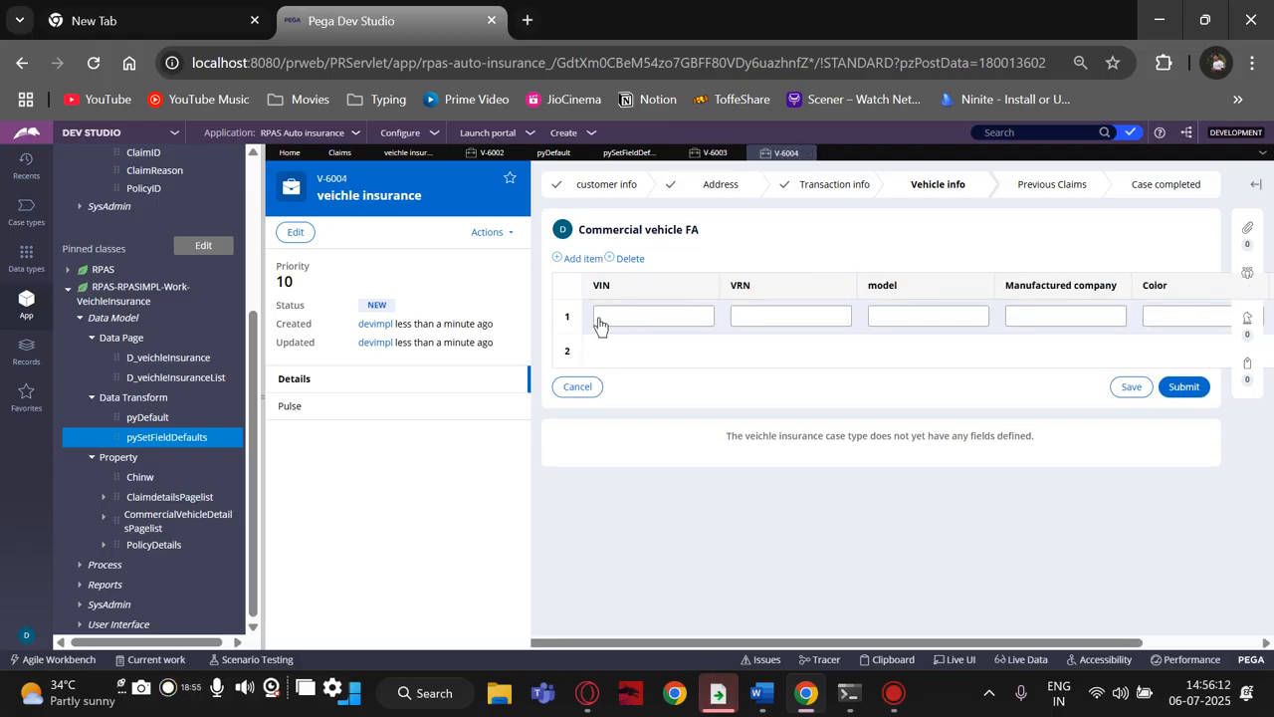